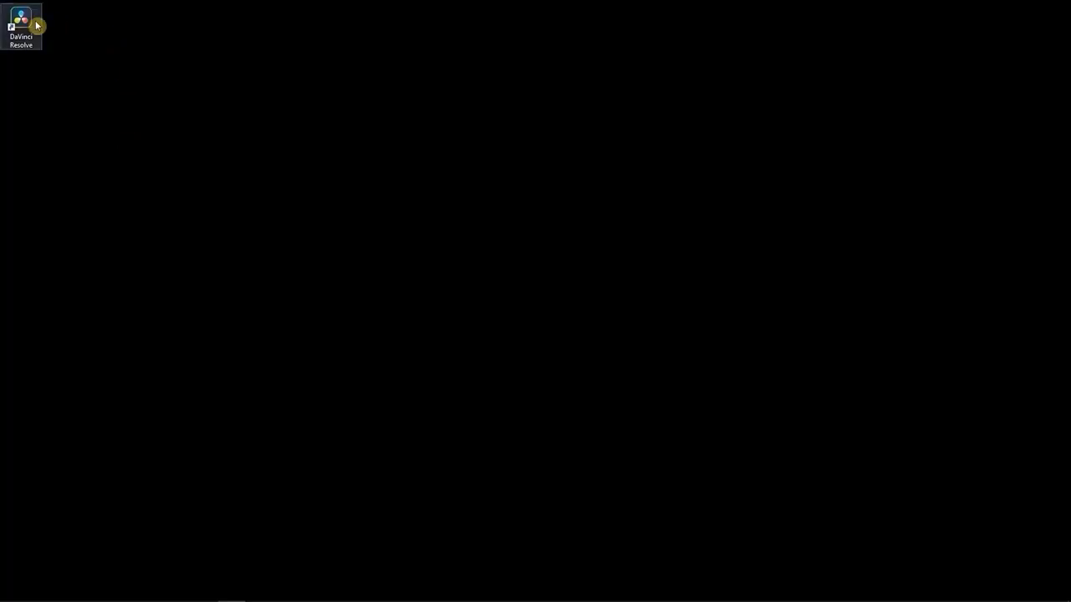
Launch DaVinci Resolve, continue past the What's New screen and create a new project named TestProject
double_click(21, 25)
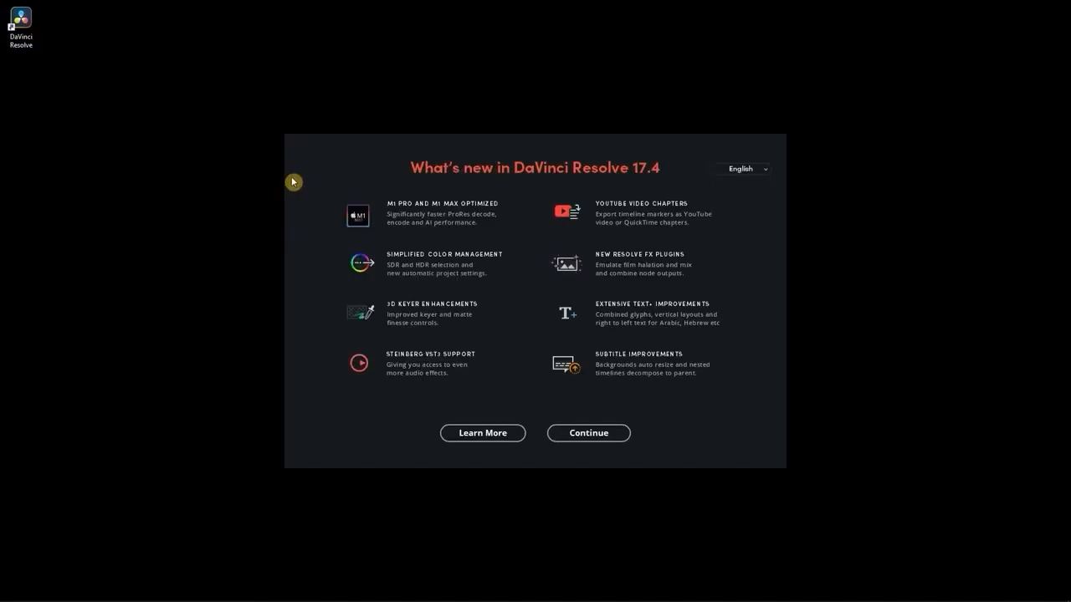
click(589, 434)
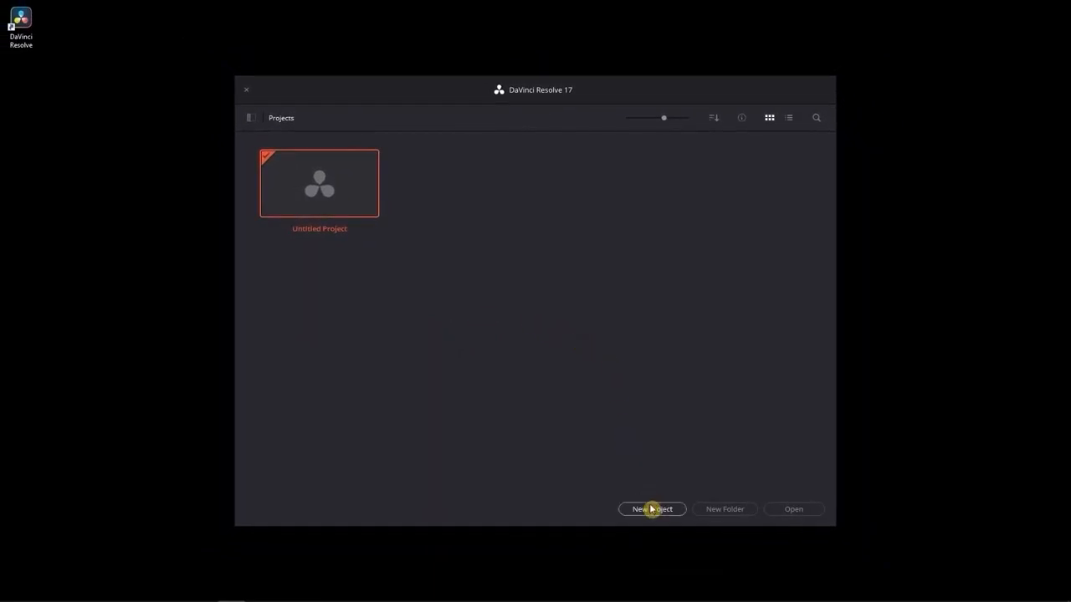
click(662, 527)
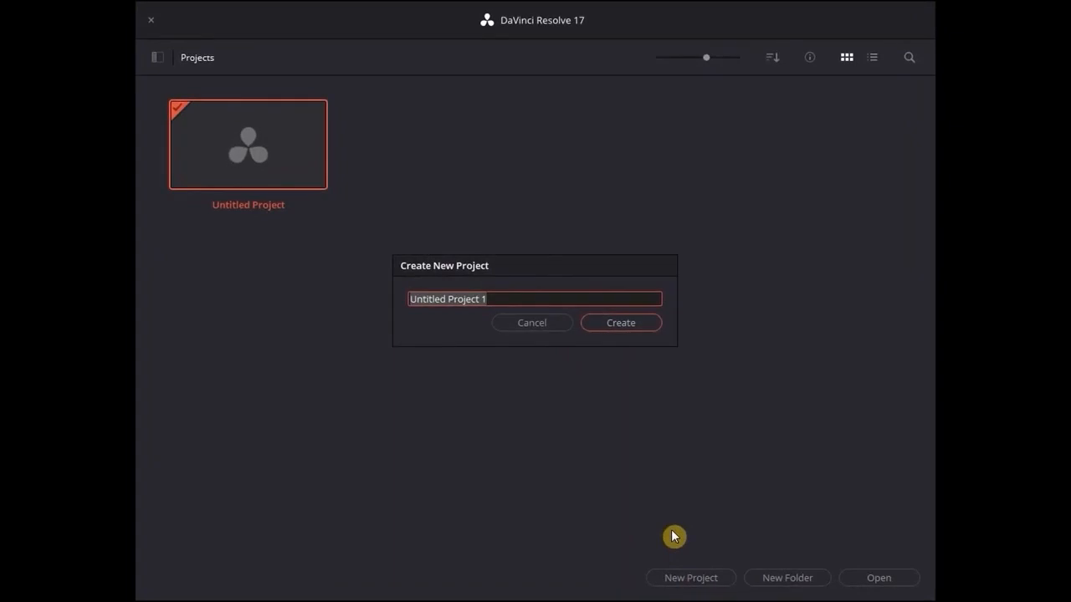
text(TestProject)
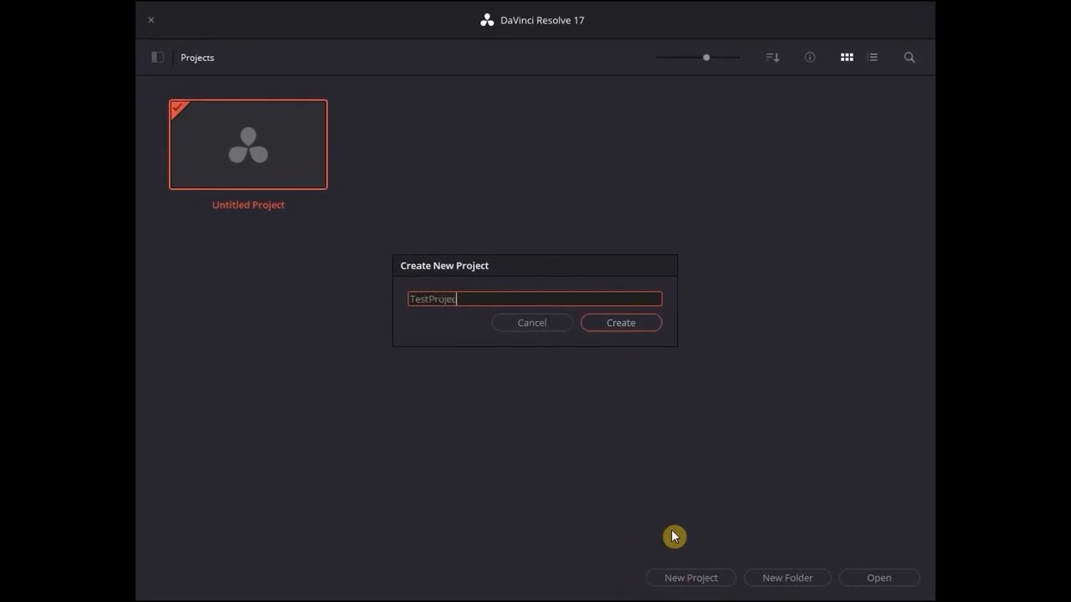
click(634, 327)
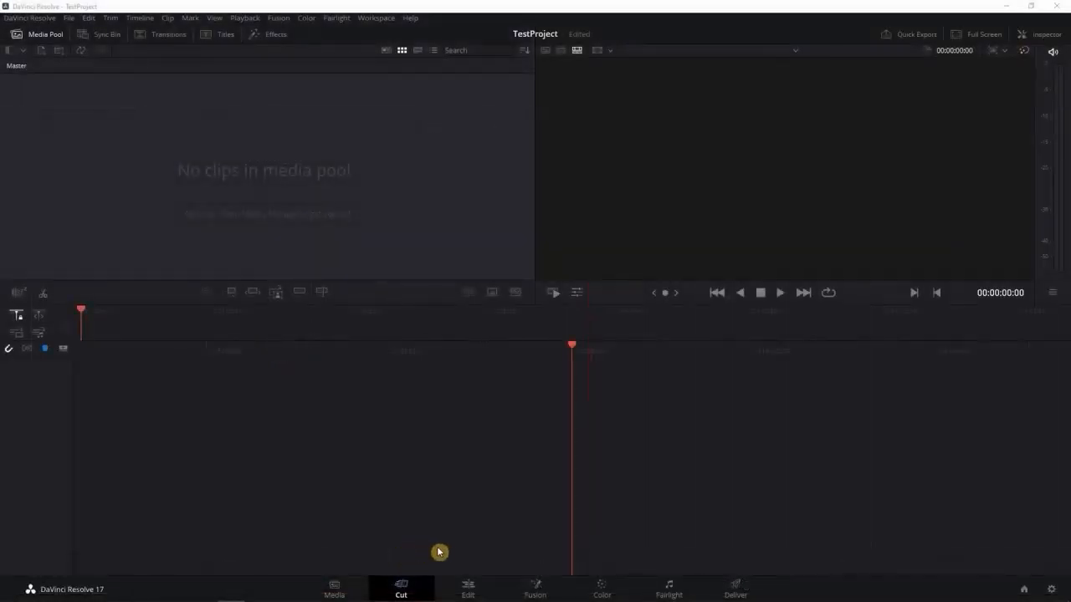
Set up the Edit page with a half-height media pool and the bin list hidden
click(471, 590)
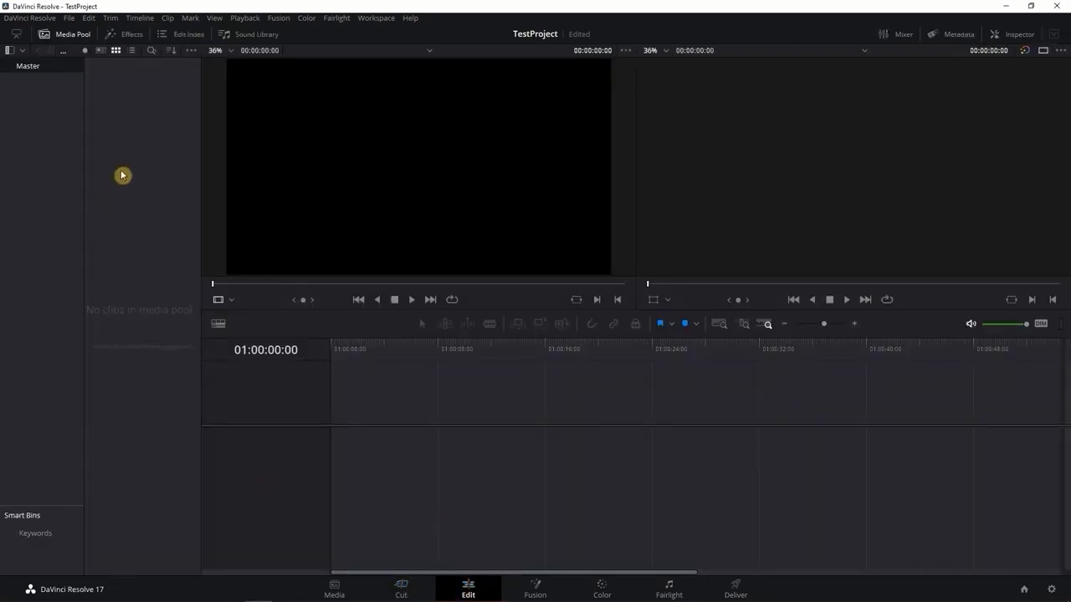
click(17, 34)
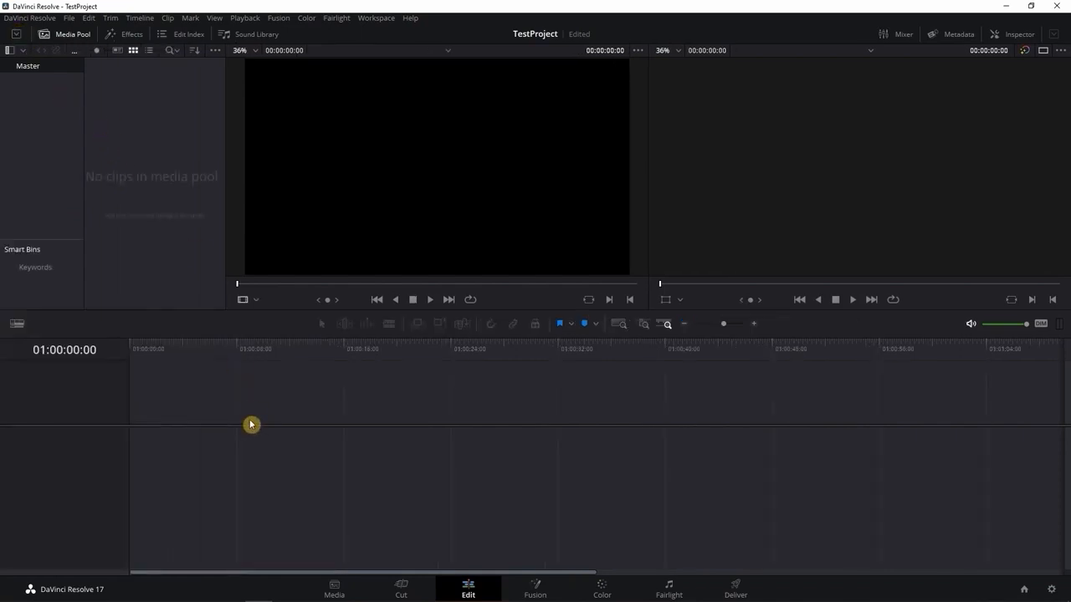
click(10, 51)
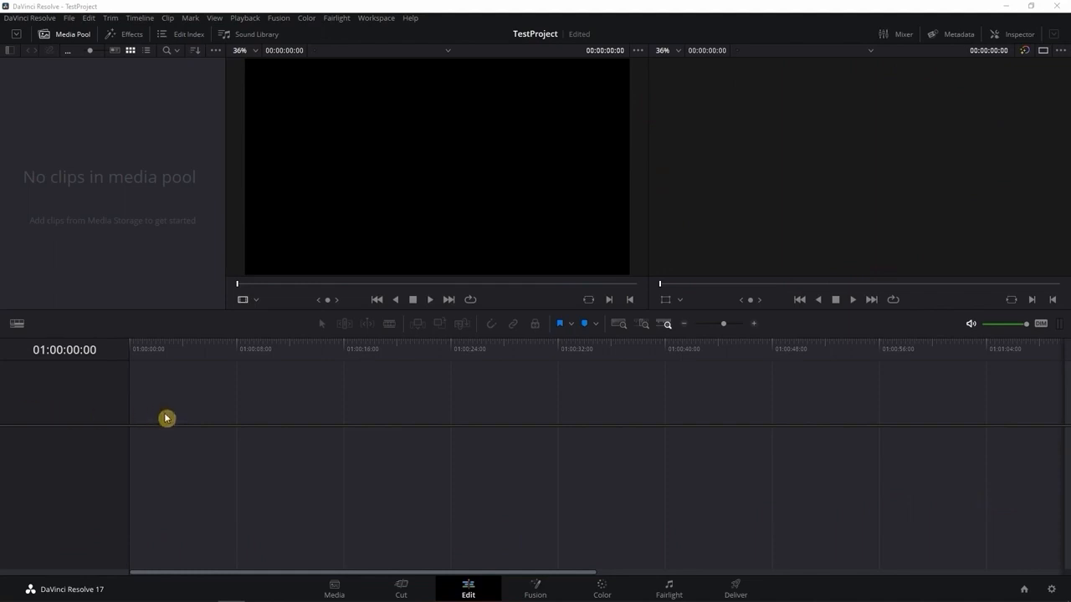
Start a new timeline named NewTimeline with the start timecode 00:00:00:00
click(70, 18)
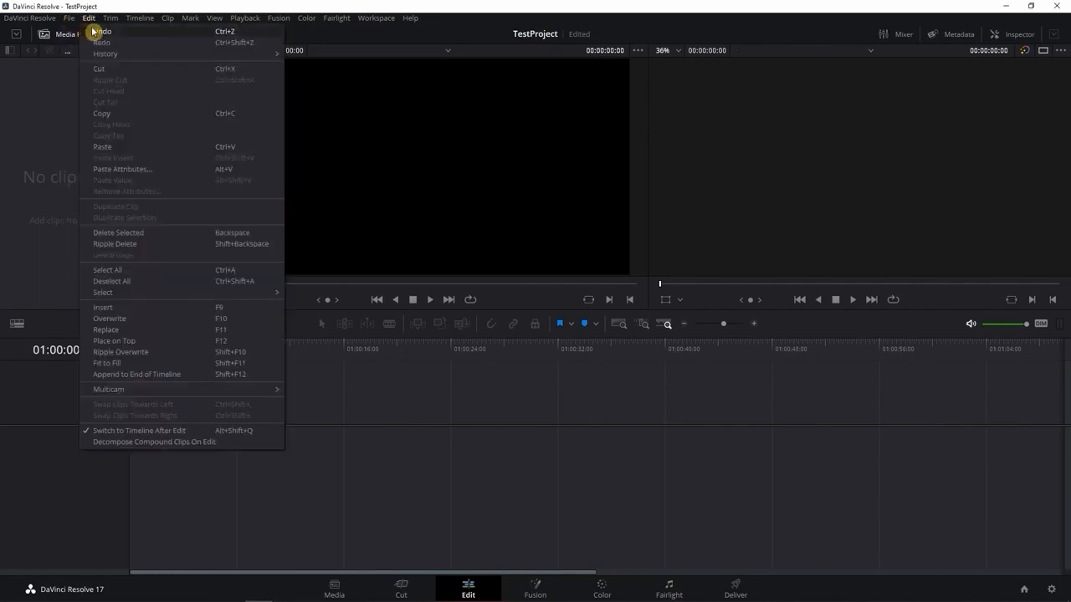
click(88, 66)
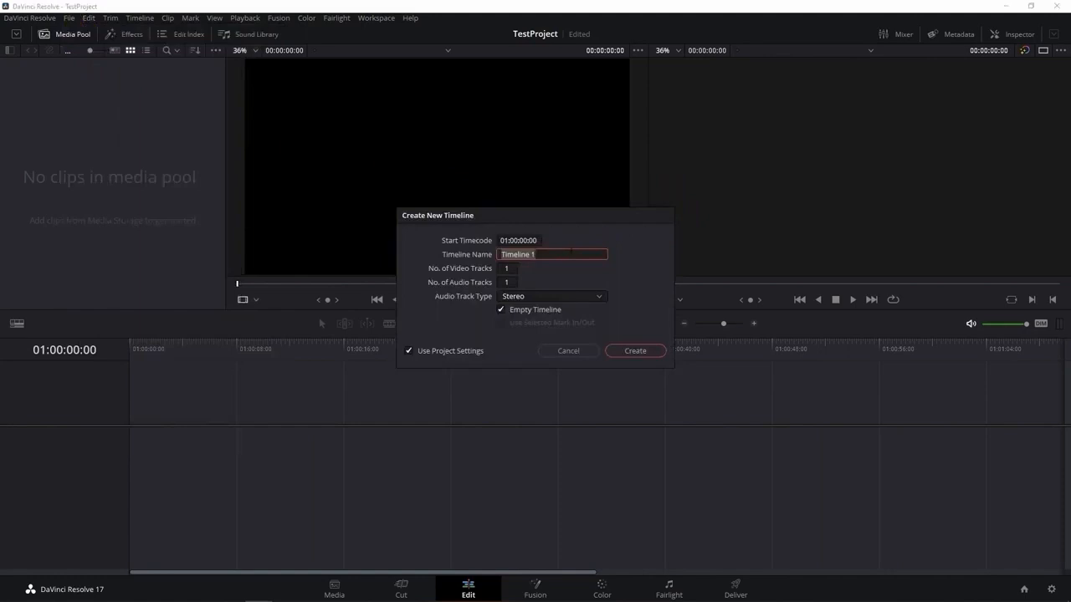
click(572, 251)
click(525, 240)
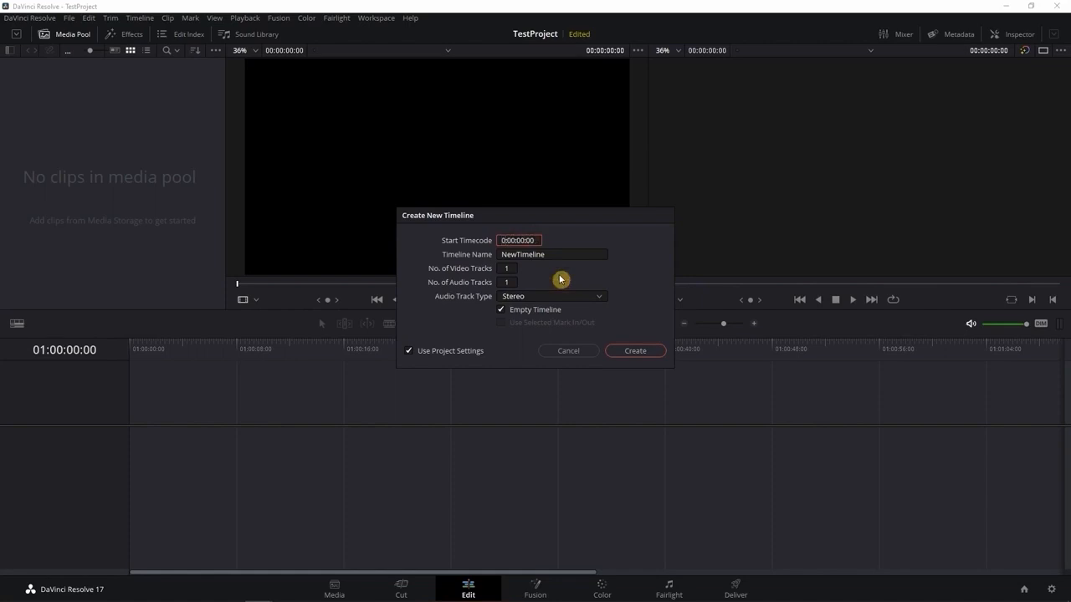
text(0)
Give the new timeline 3 video tracks and 3 audio tracks, with Stereo as the audio track type
click(510, 270)
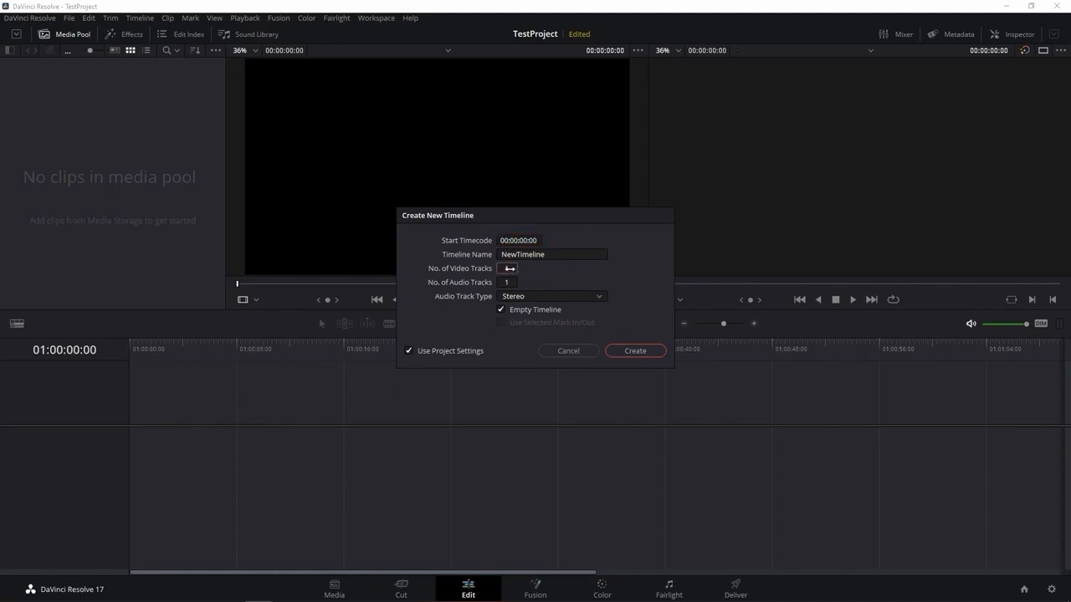
text(3)
click(514, 283)
text(3)
click(559, 297)
click(585, 287)
Review the custom Format, Monitor and Output settings available for the timeline, and return to using the project settings
click(459, 353)
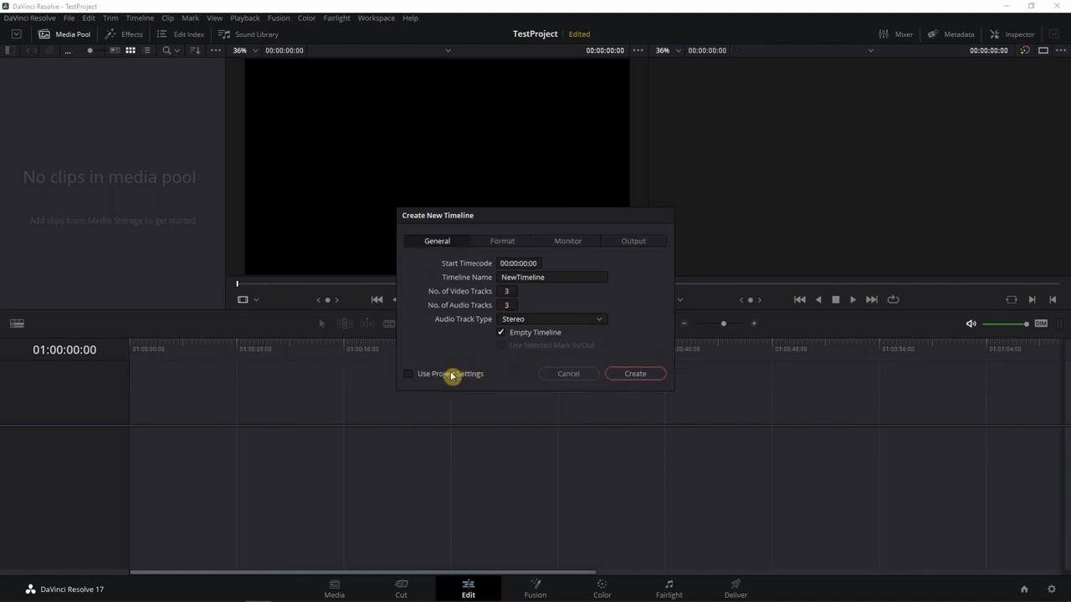
click(483, 243)
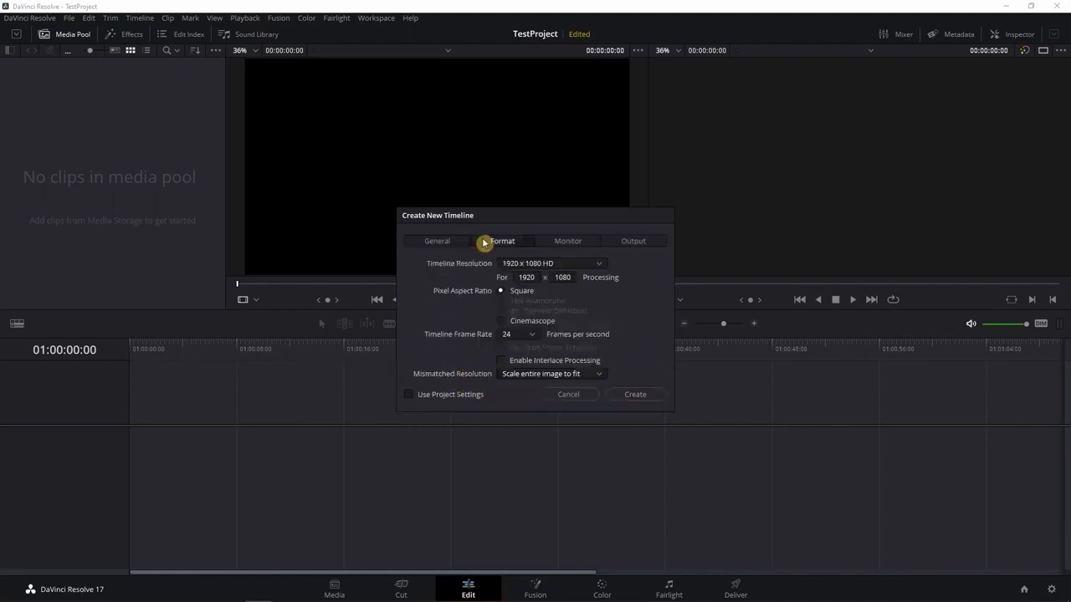
click(577, 246)
click(638, 242)
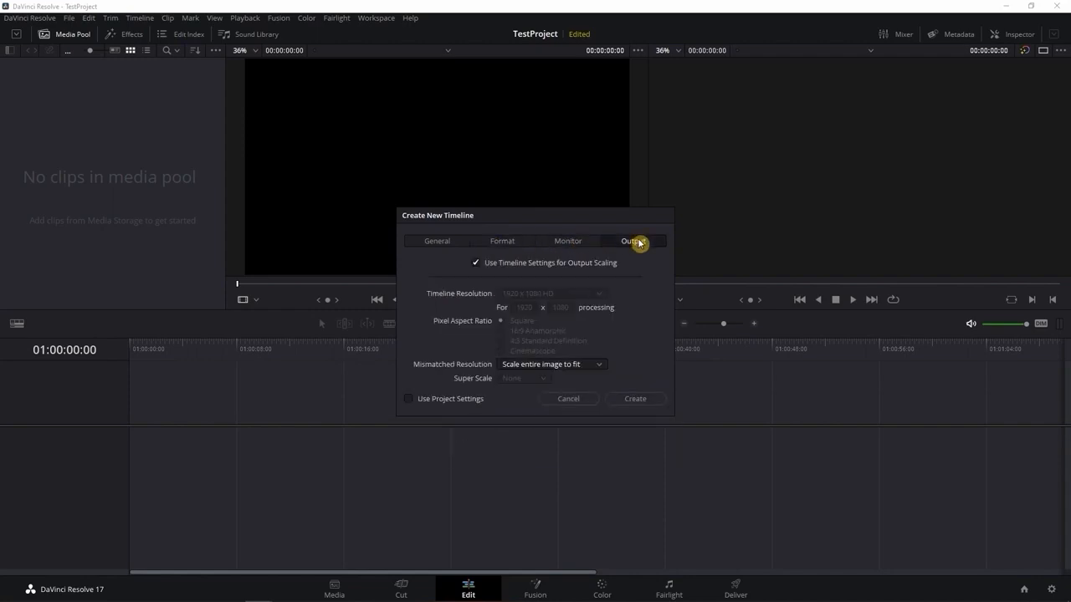
click(445, 243)
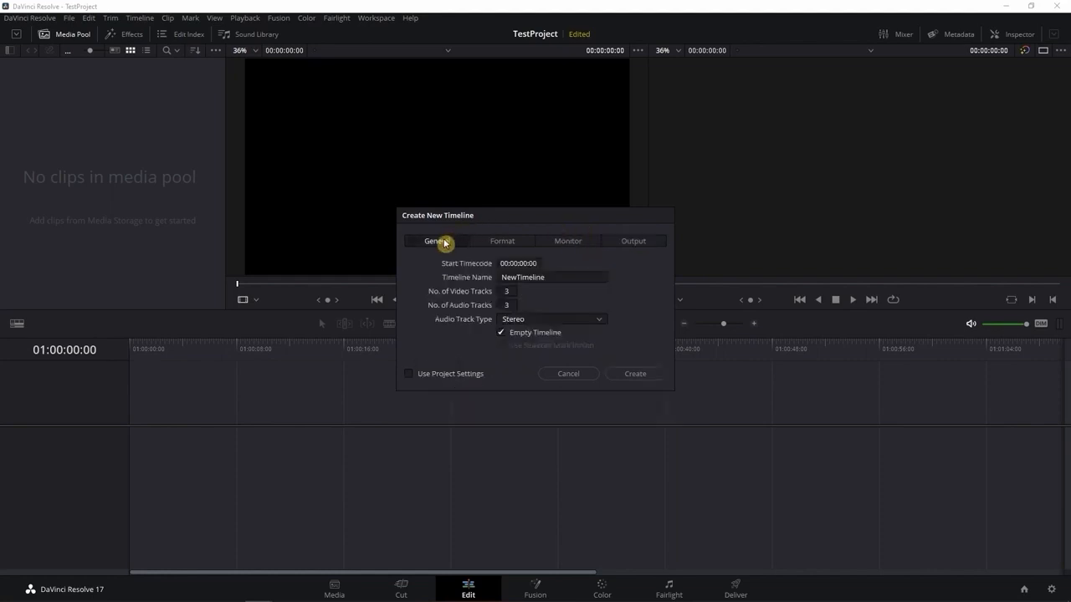
click(449, 375)
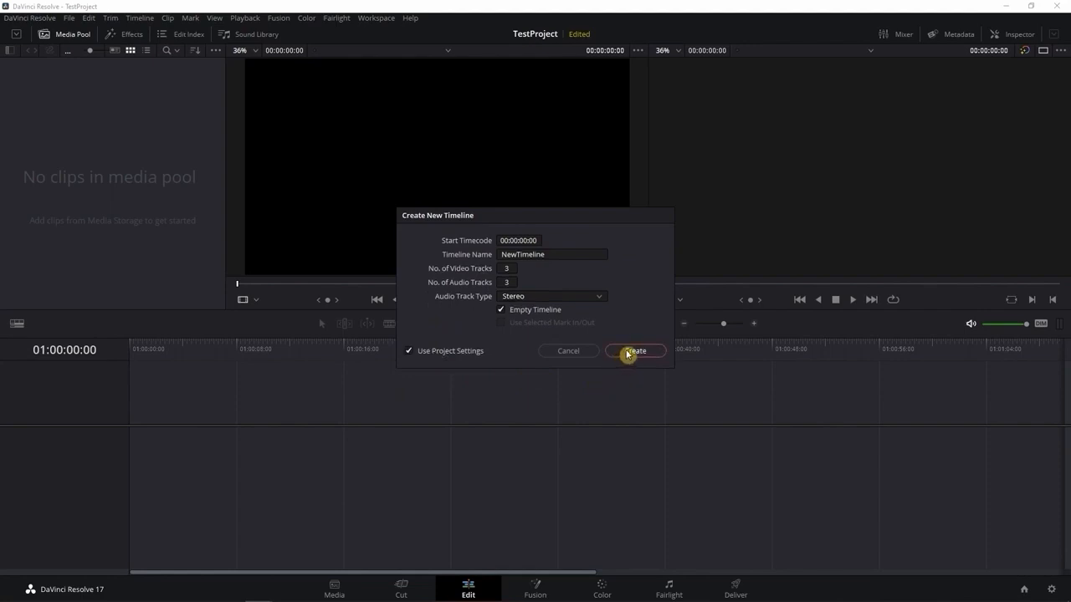
Create the timeline with the chosen settings and check its video tracks
click(627, 353)
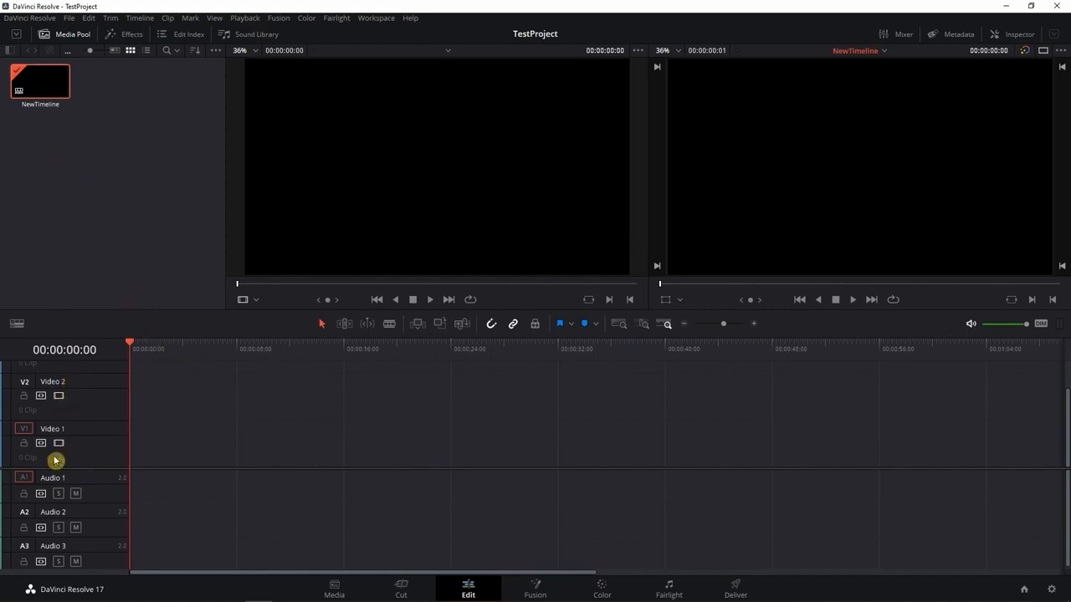
scroll(50, 432, up, 1)
scroll(50, 432, up, 2)
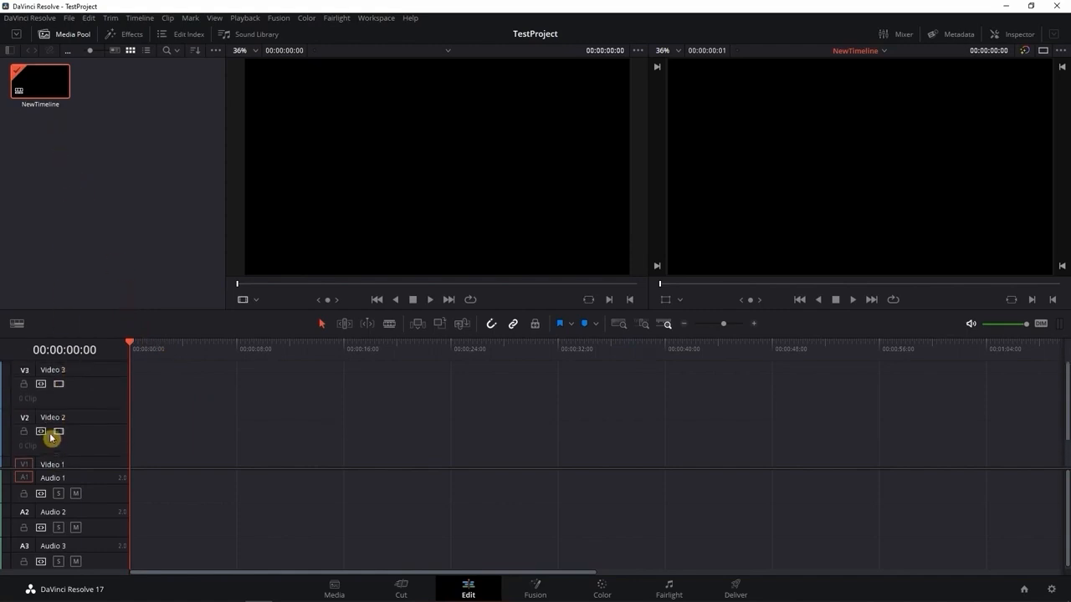
scroll(83, 423, down, 3)
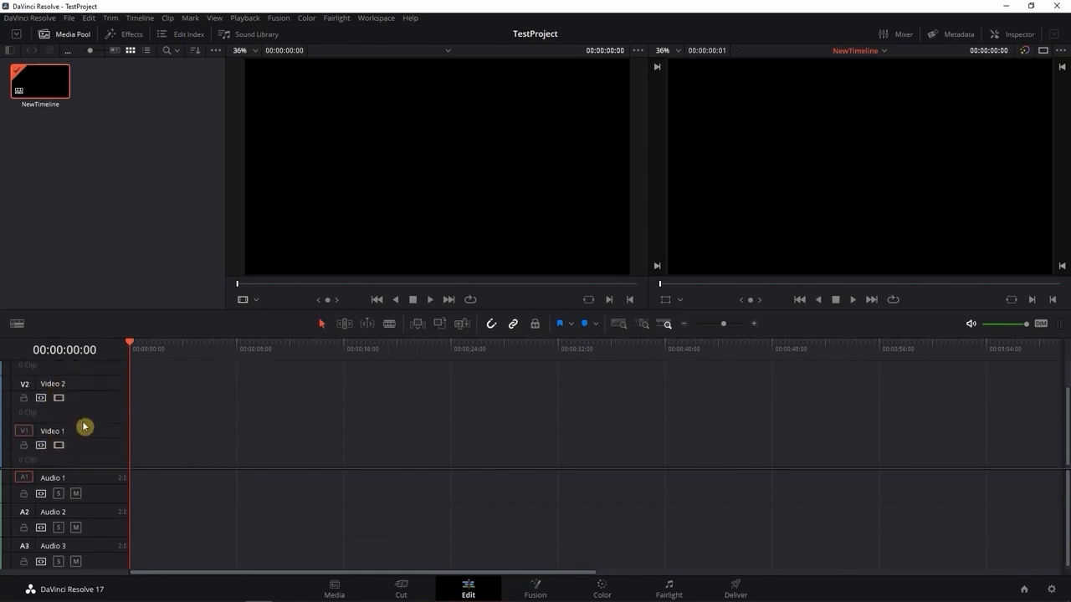
scroll(80, 539, up, 1)
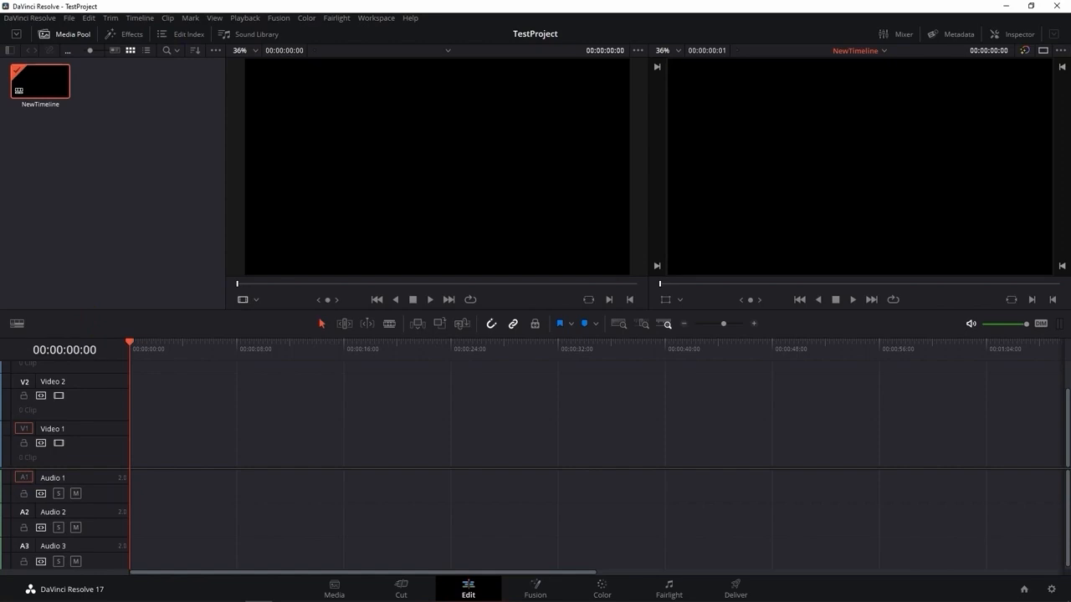
key(alt+Tab)
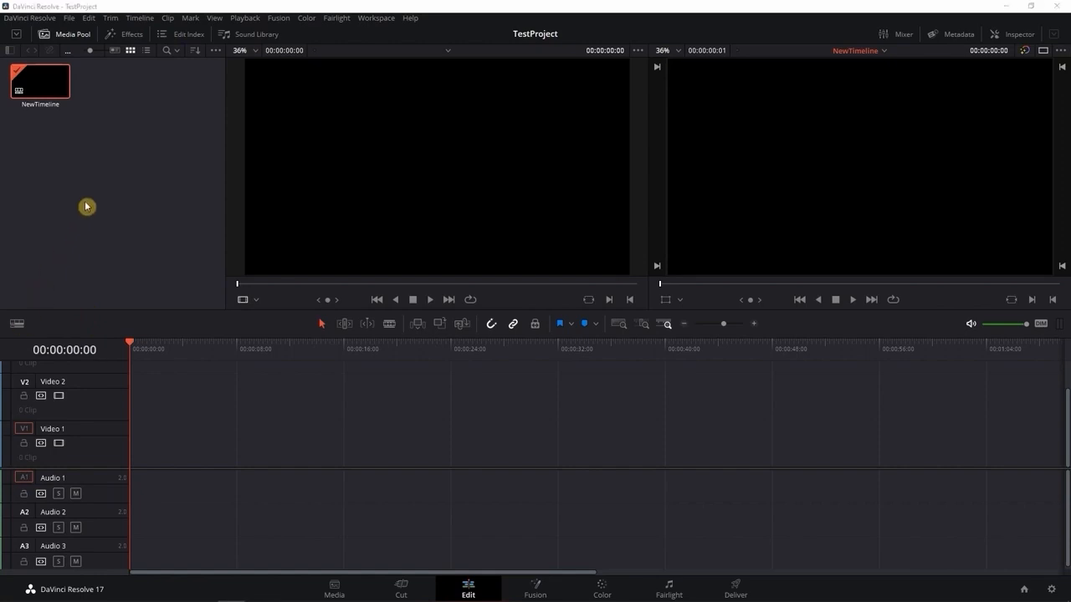
click(72, 18)
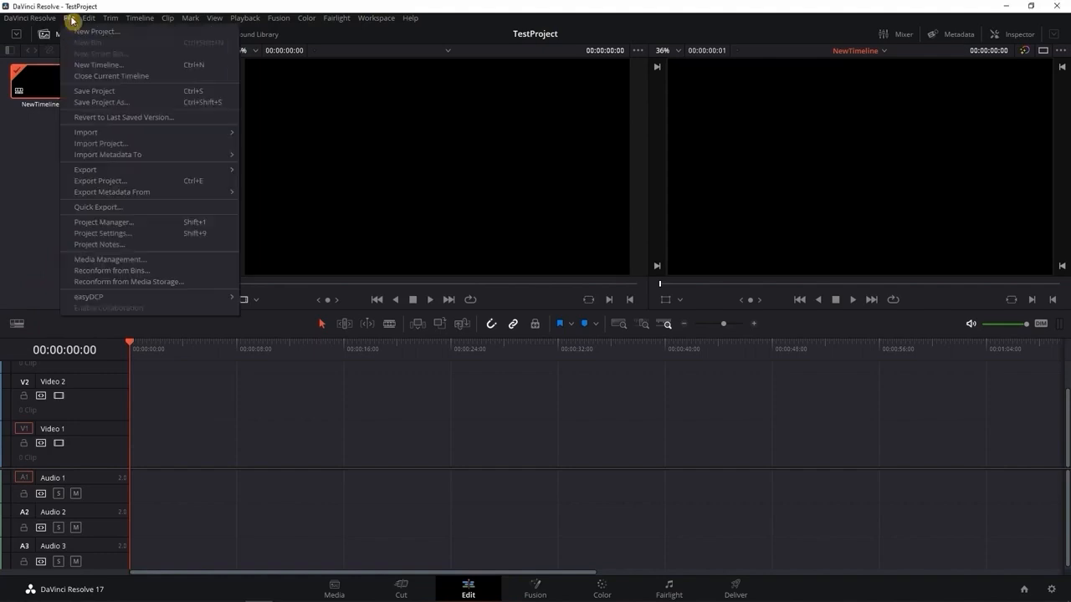
mouse_move(105, 134)
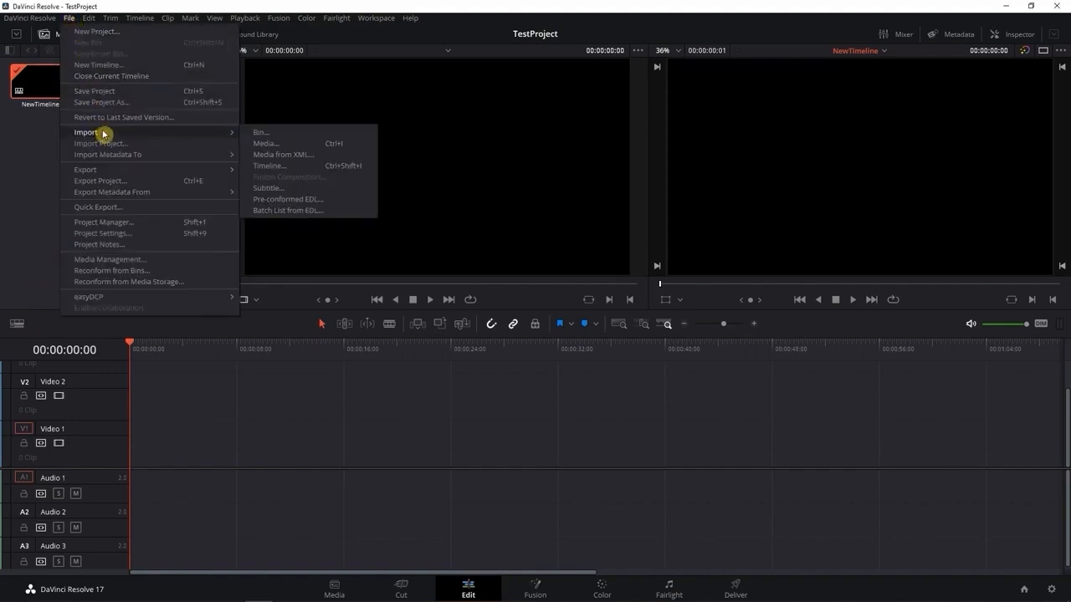
click(275, 144)
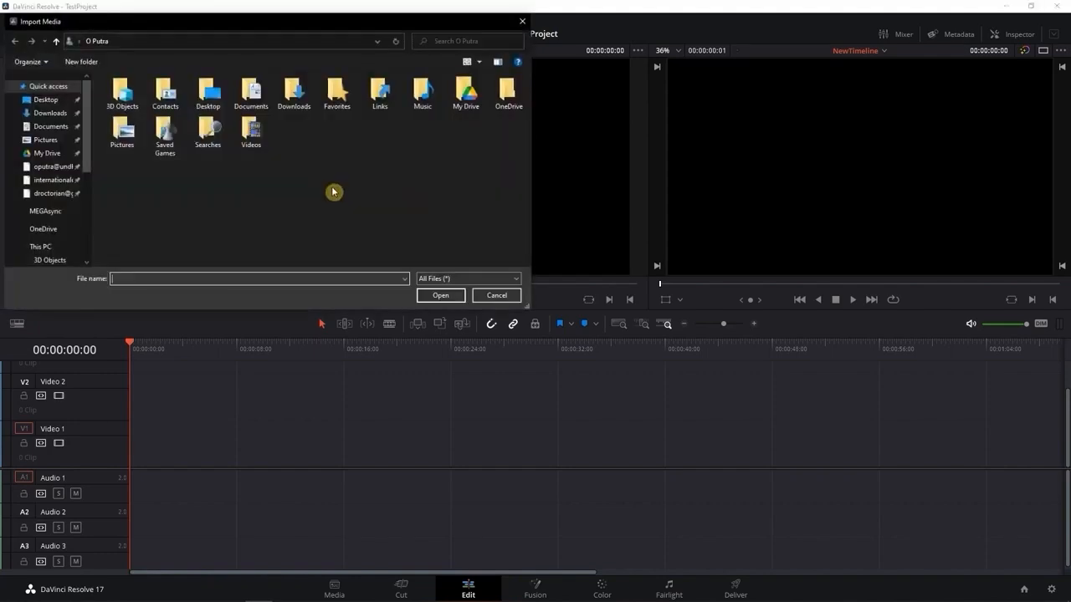
scroll(55, 241, down, 1)
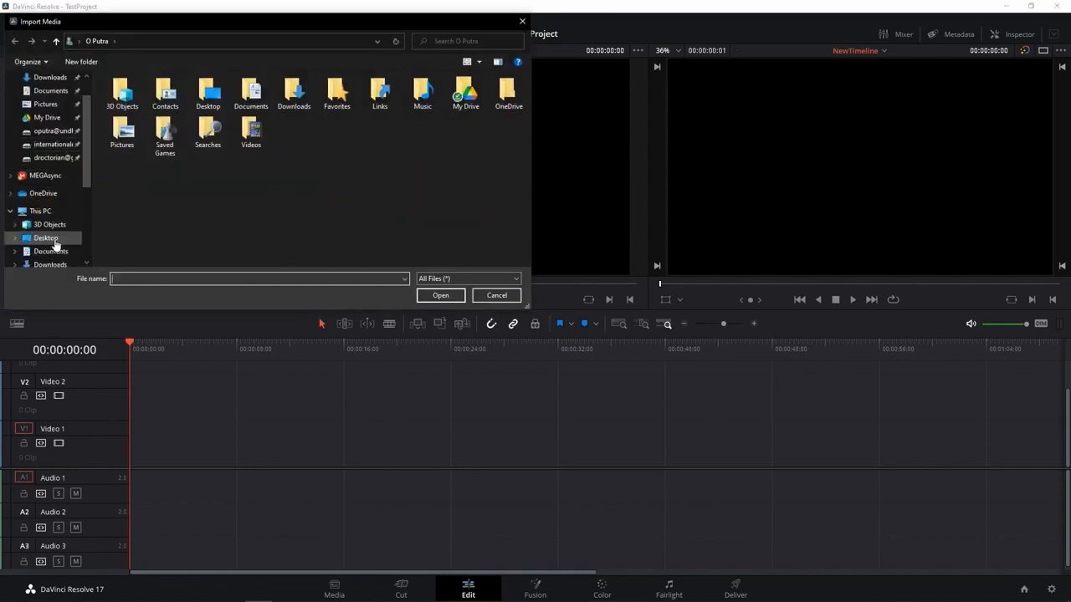
click(522, 21)
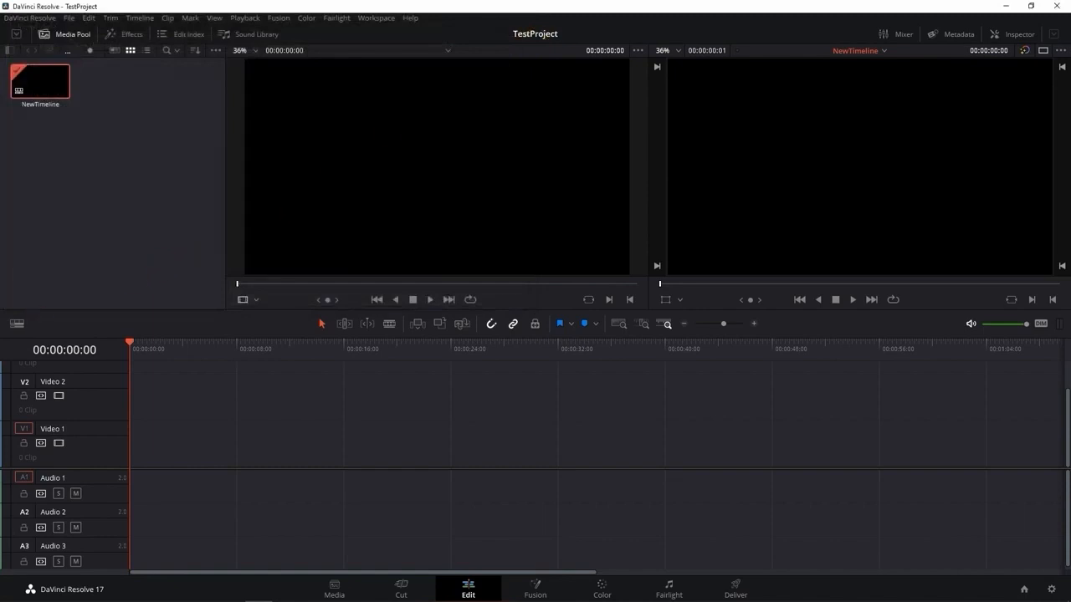
Import all the video files from the Random DJI & phonecam folder into the media pool
click(122, 601)
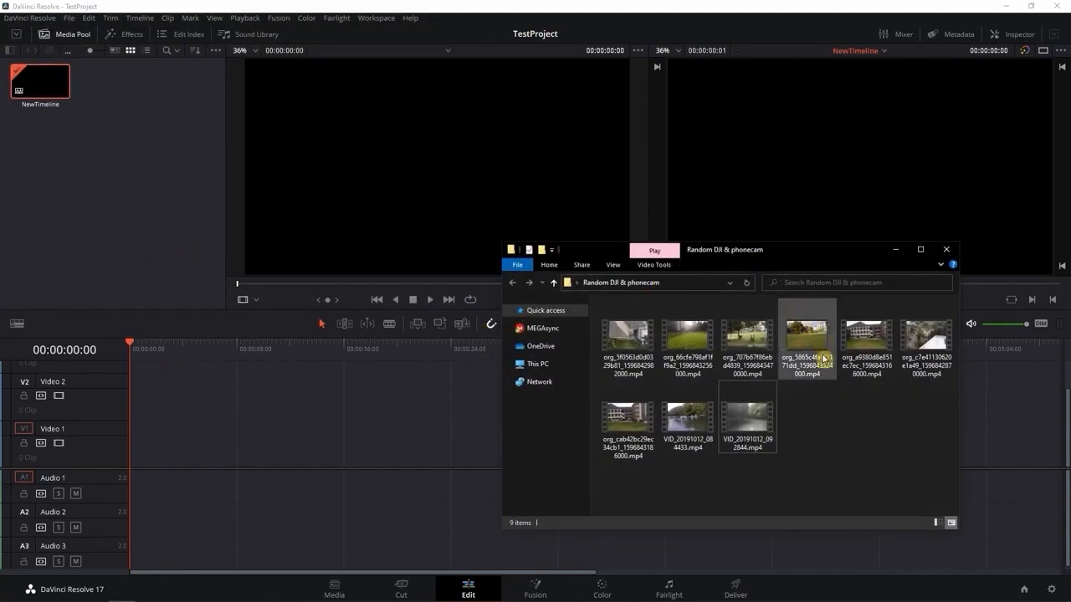
drag(929, 463, 147, 181)
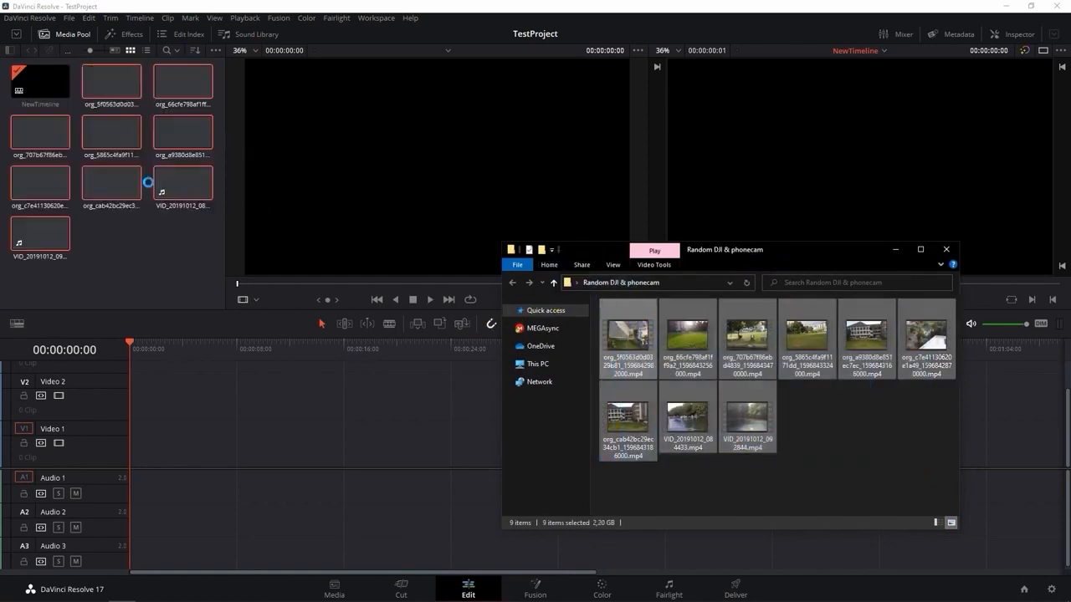
click(173, 282)
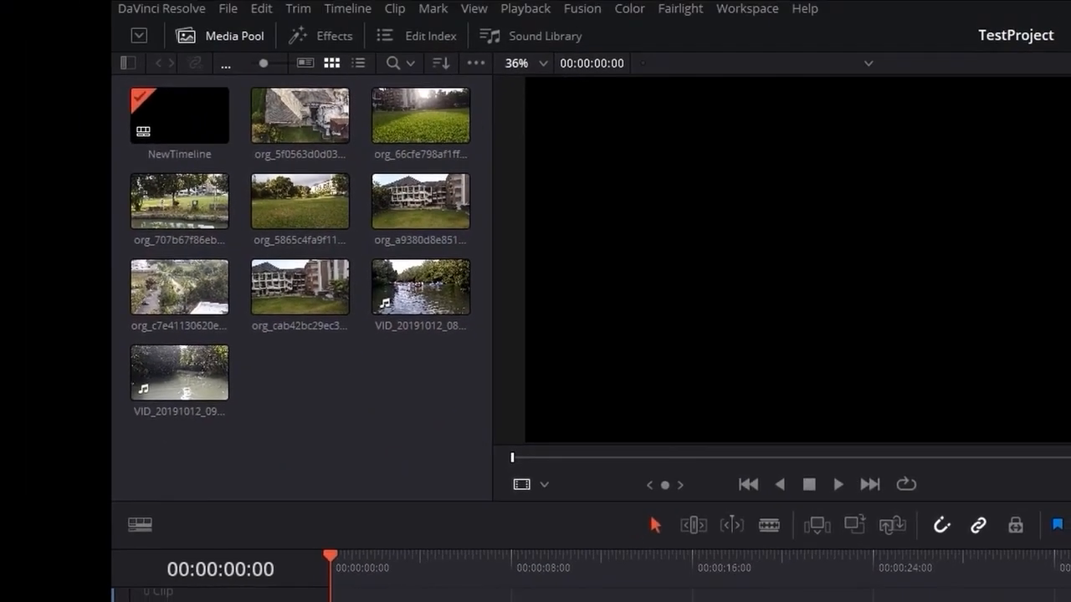
click(387, 333)
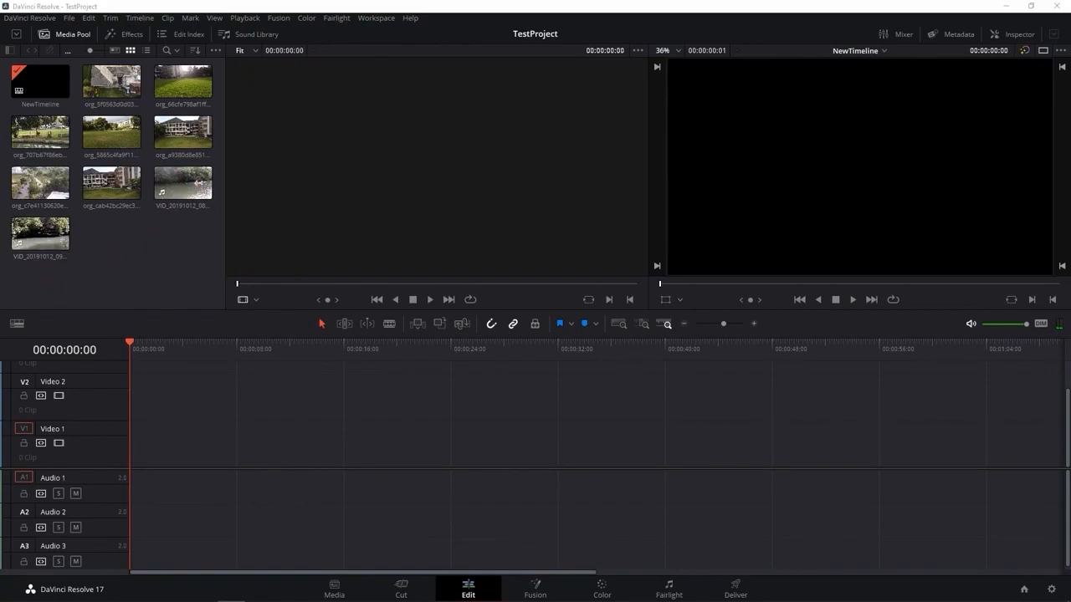
Load the lawn clip org_5865c4fa9f11… into the source viewer, play it from its start and stop playback
click(117, 138)
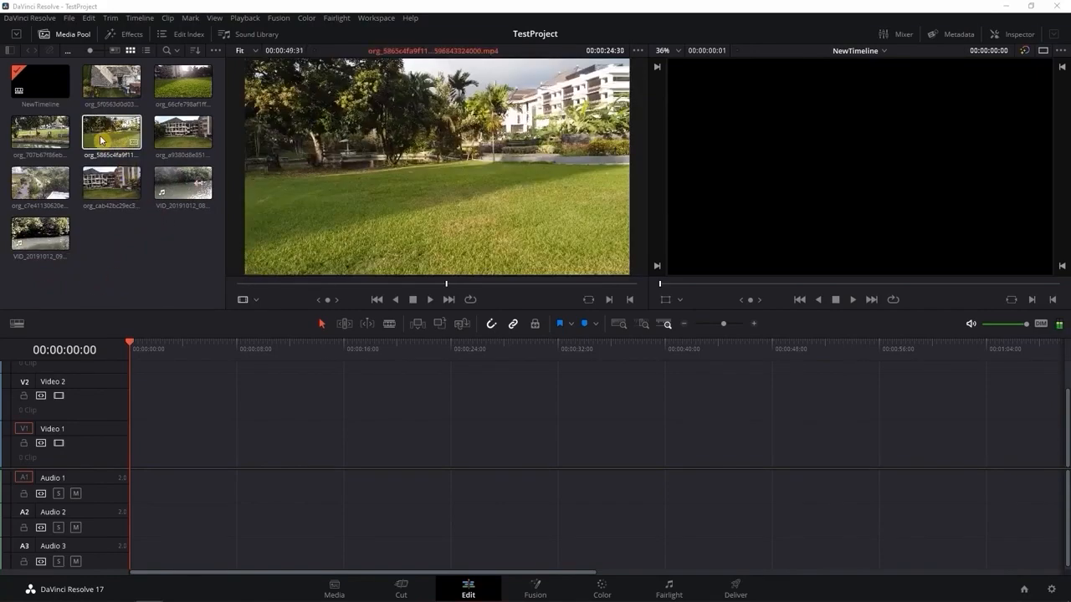
click(117, 140)
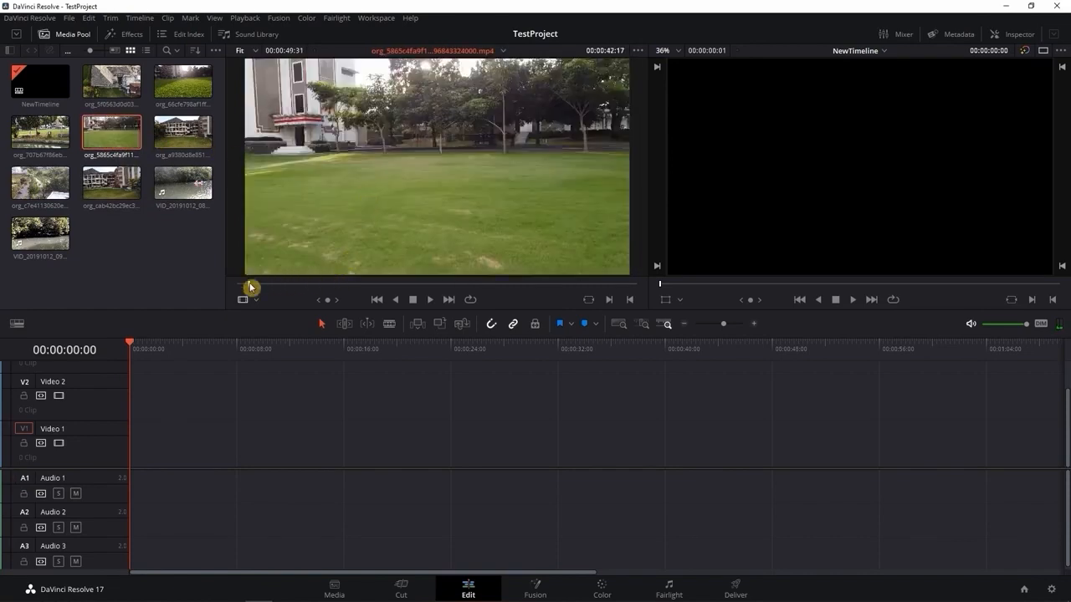
drag(250, 288, 236, 287)
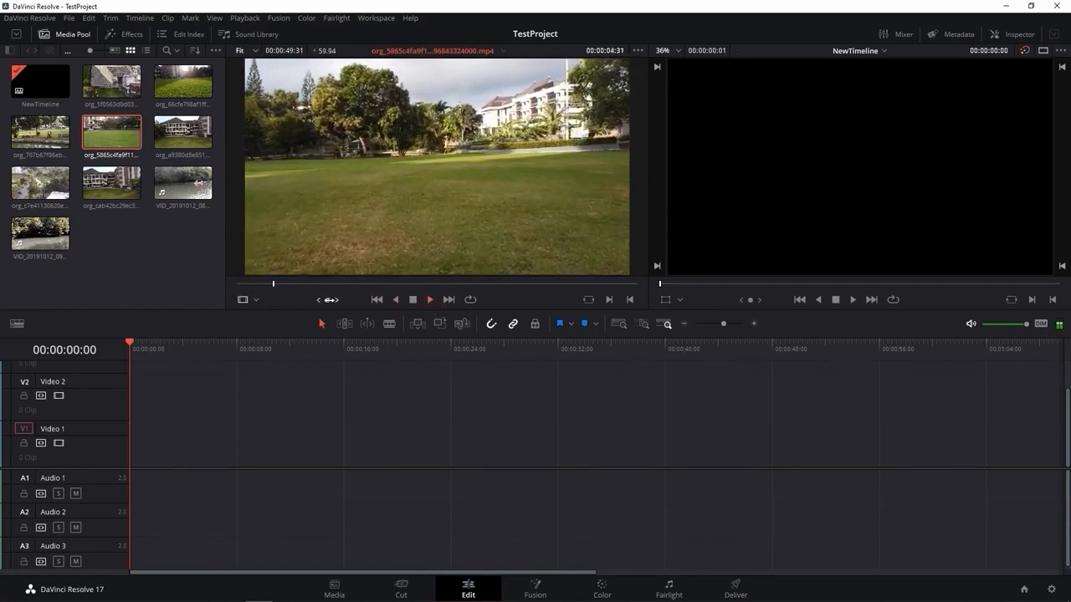
click(412, 300)
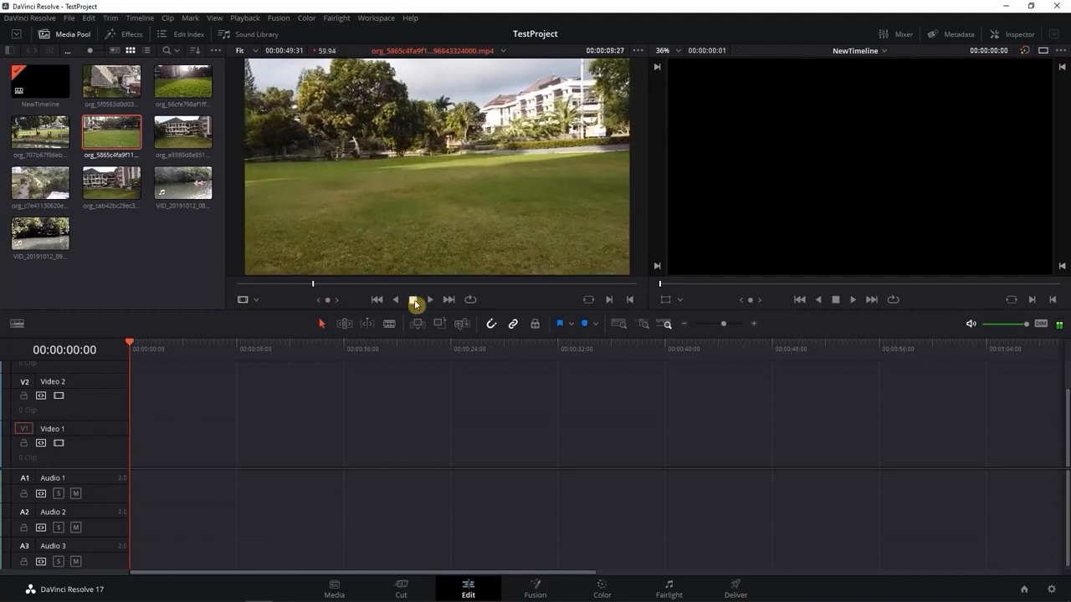
Play the lawn clip in reverse, stop it, and mark its In point near the beginning at 00:00:00:54
click(397, 302)
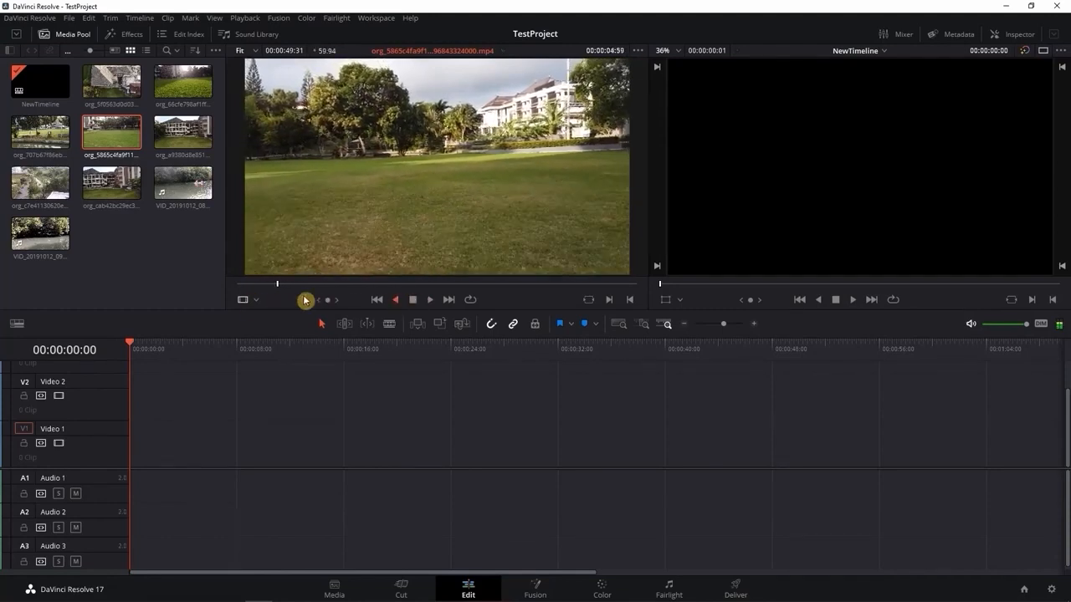
click(413, 300)
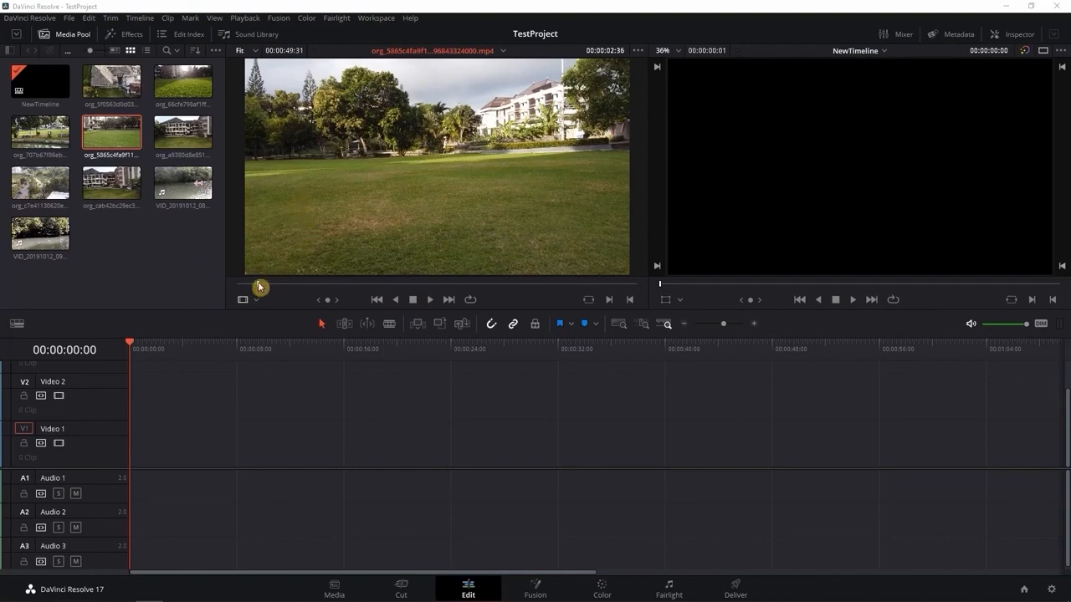
drag(257, 287, 239, 287)
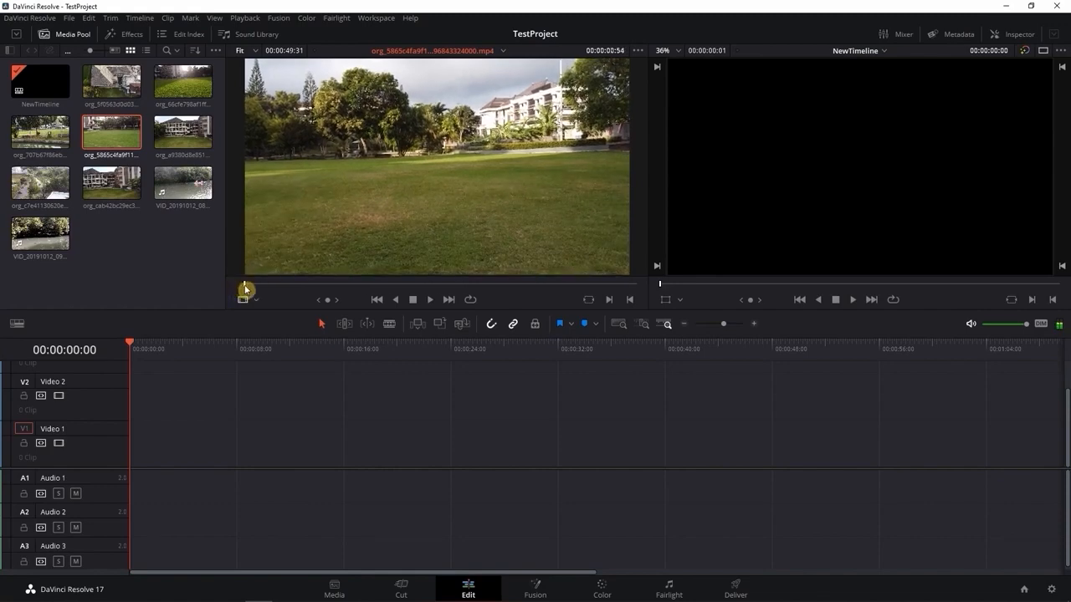
click(612, 303)
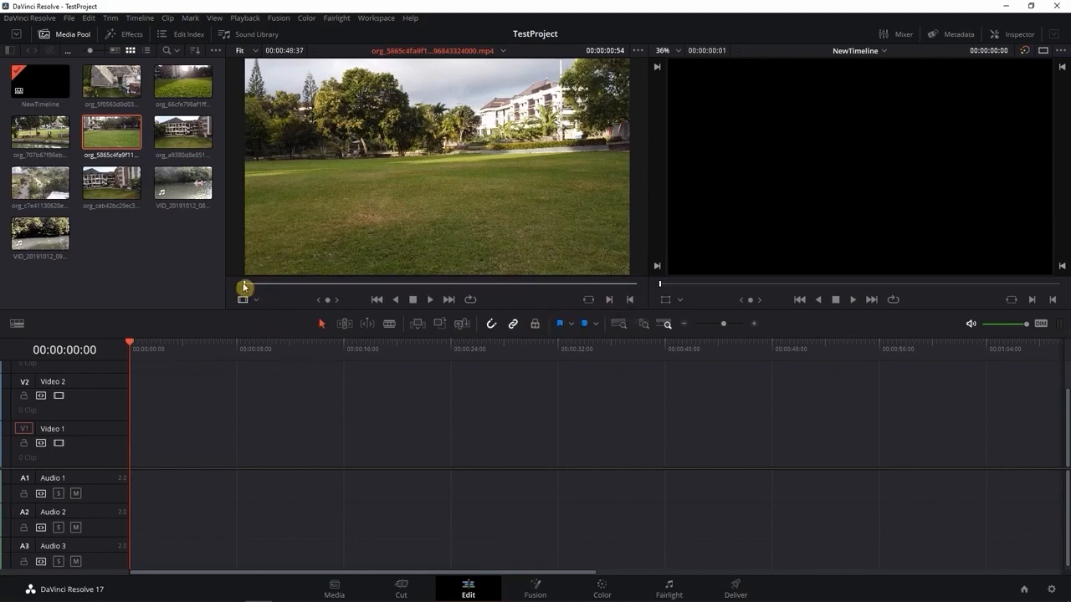
Find a later moment in the lawn clip and mark its Out point at 00:00:37:13
drag(244, 287, 510, 287)
click(430, 300)
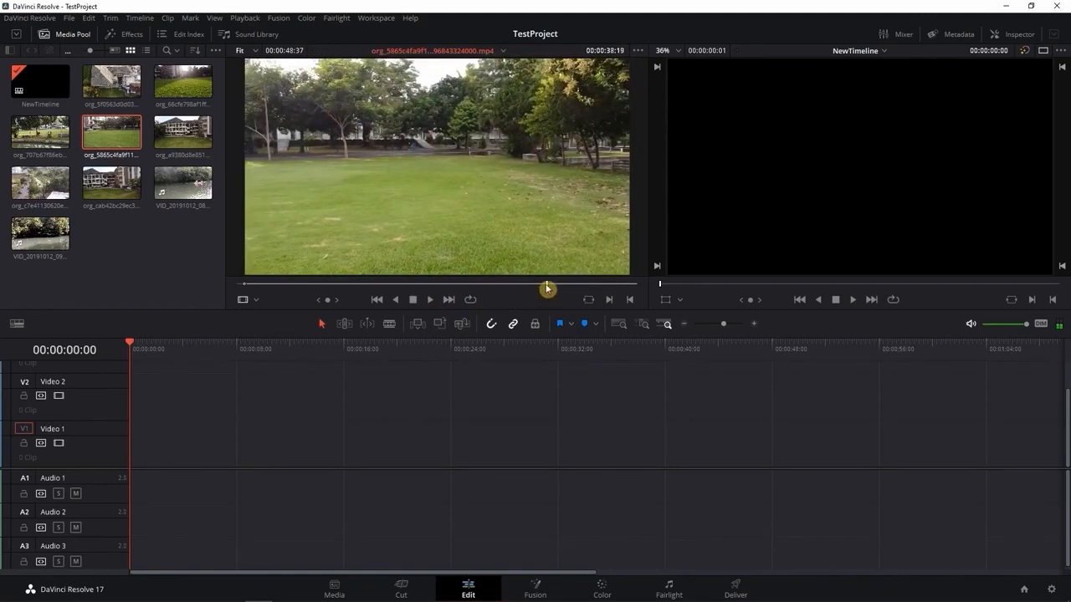
drag(546, 285, 538, 285)
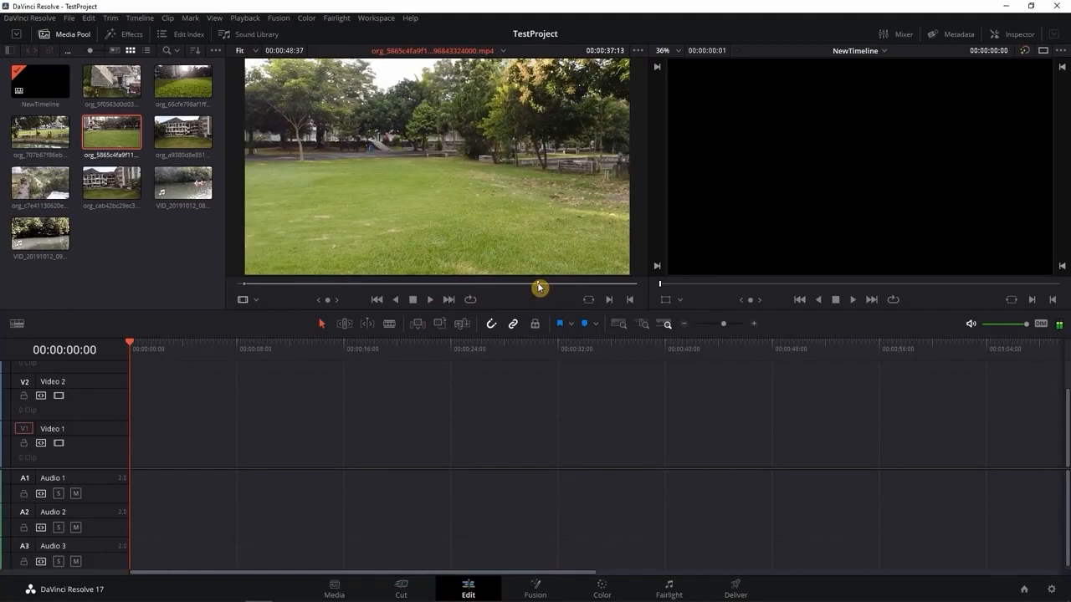
click(630, 299)
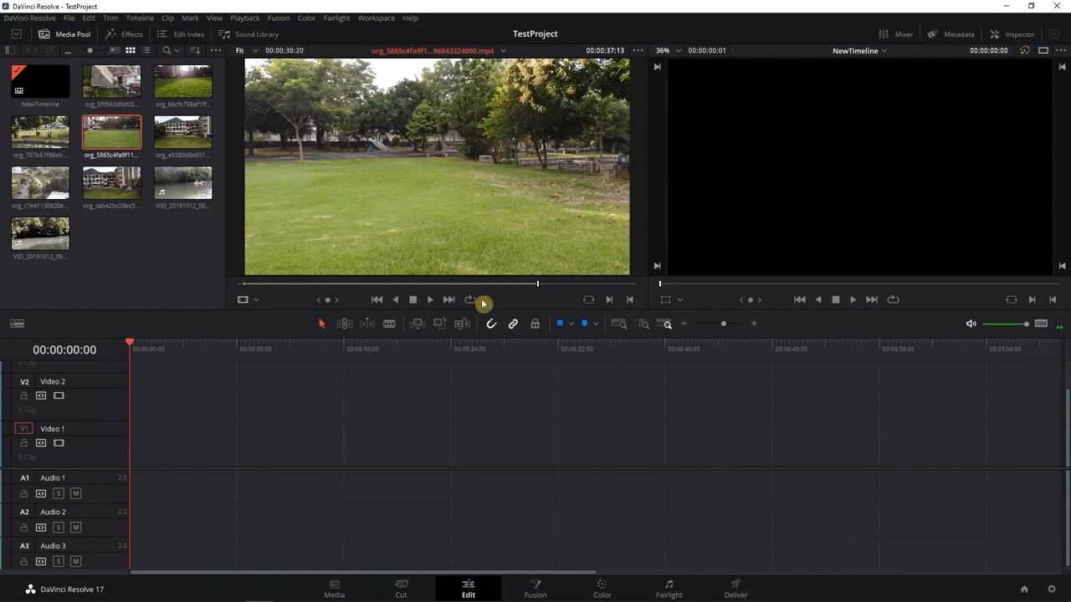
Shorten the lawn clip's marked range to 00:00:20:11 from its In point, and place and play it at the start of Video 1
drag(245, 286, 384, 285)
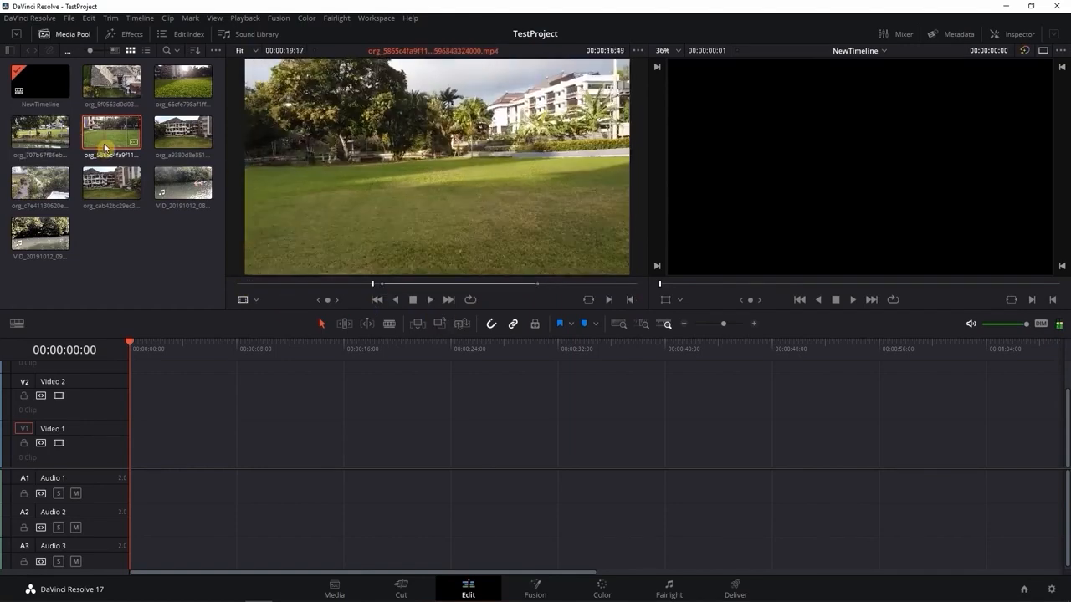
mouse_move(386, 287)
mouse_down()
mouse_move(368, 287)
mouse_move(407, 287)
mouse_move(377, 287)
mouse_up()
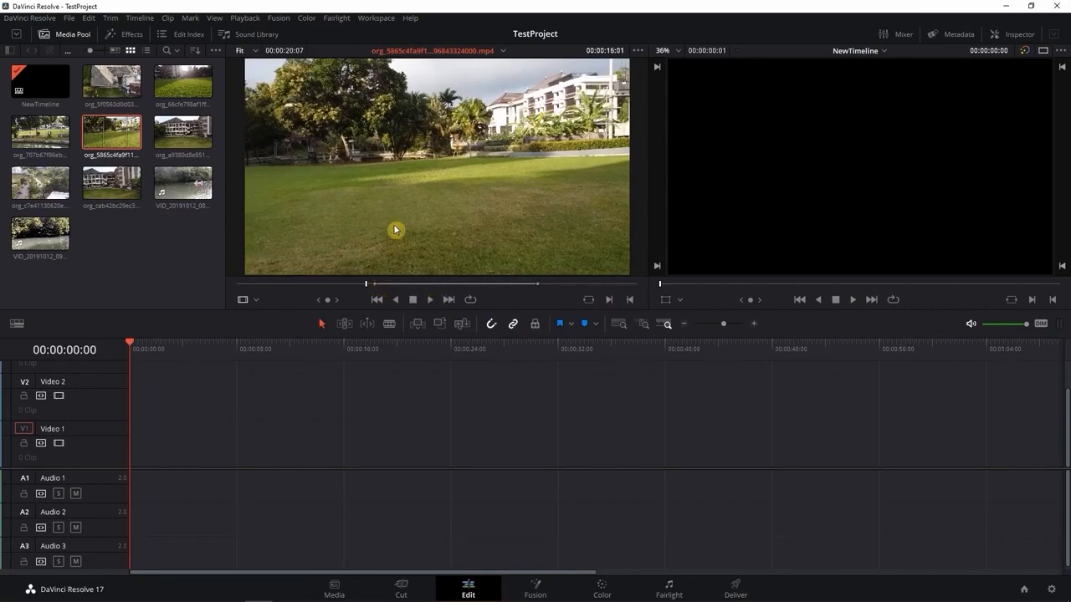
drag(539, 287, 540, 287)
drag(447, 226, 131, 452)
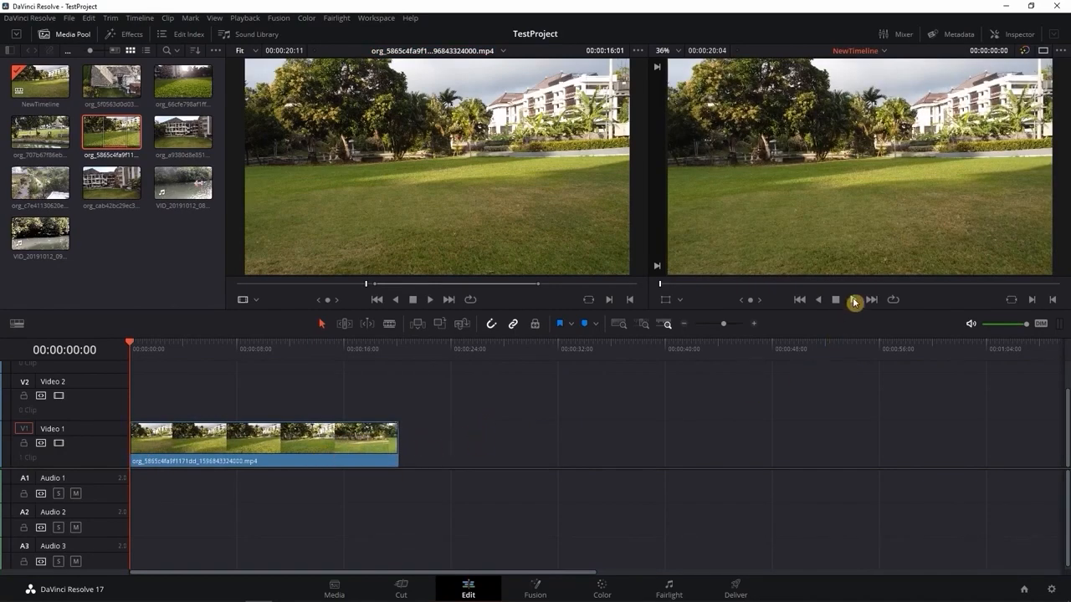
click(854, 300)
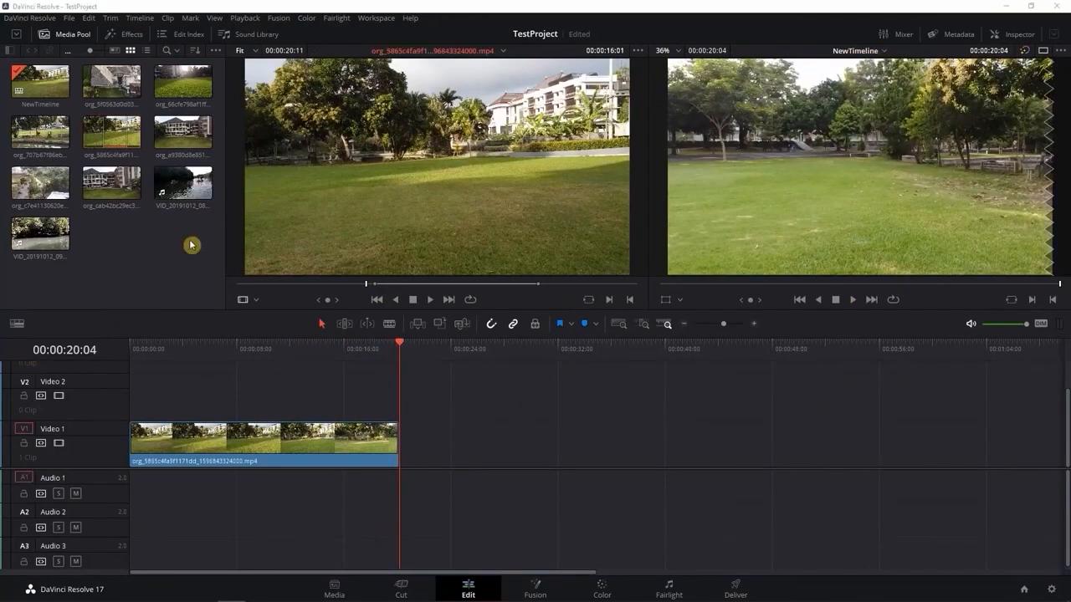
Load the kayak clip VID_20191012_084433.mp4 into the source viewer and mark its range from 00:00:17:12 to 00:00:44:03
click(181, 191)
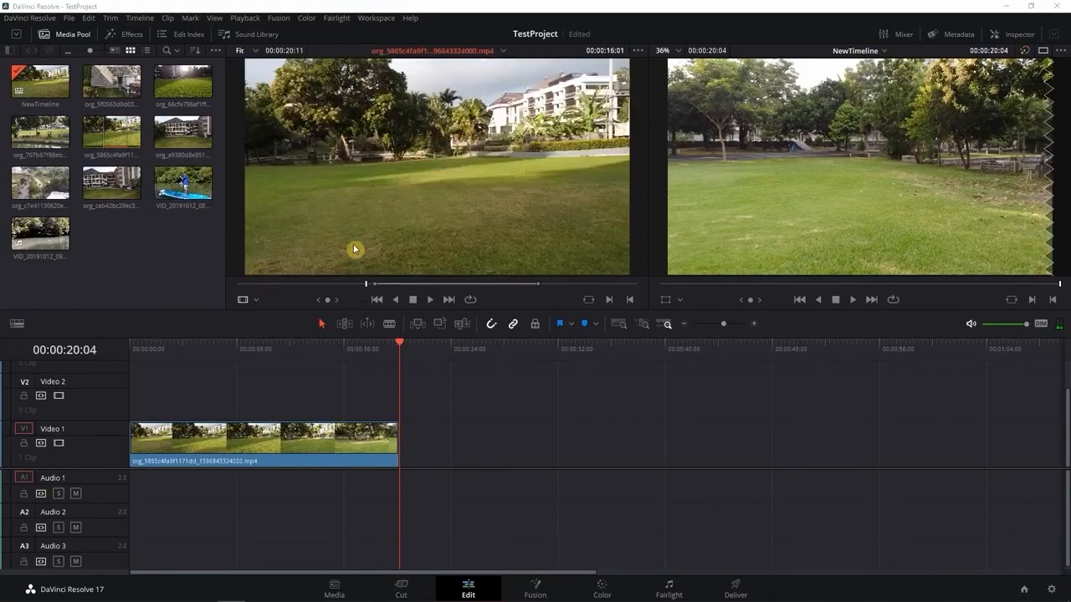
click(184, 177)
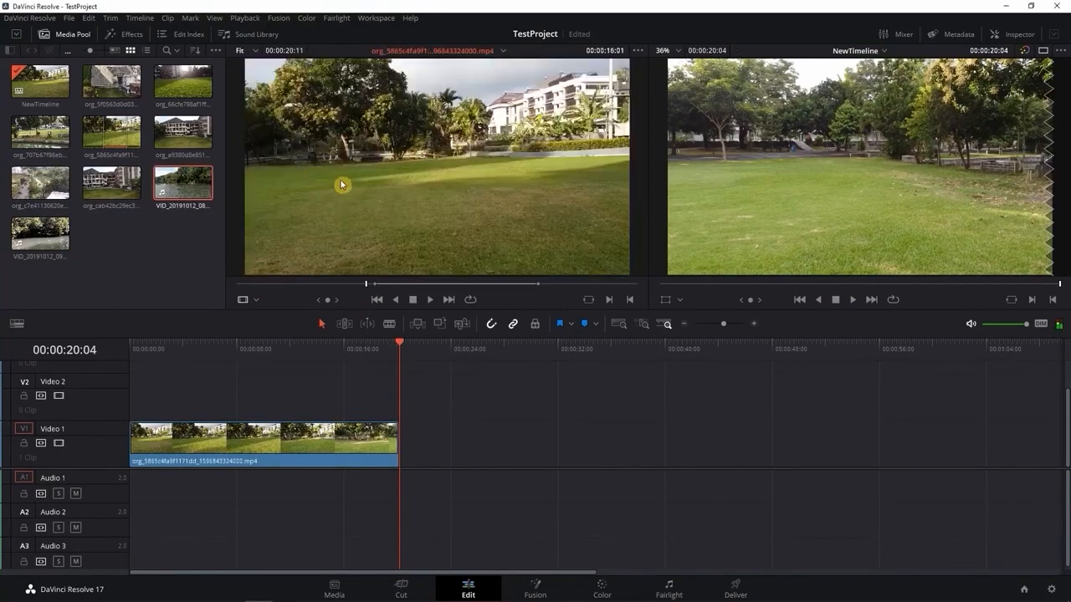
double_click(177, 187)
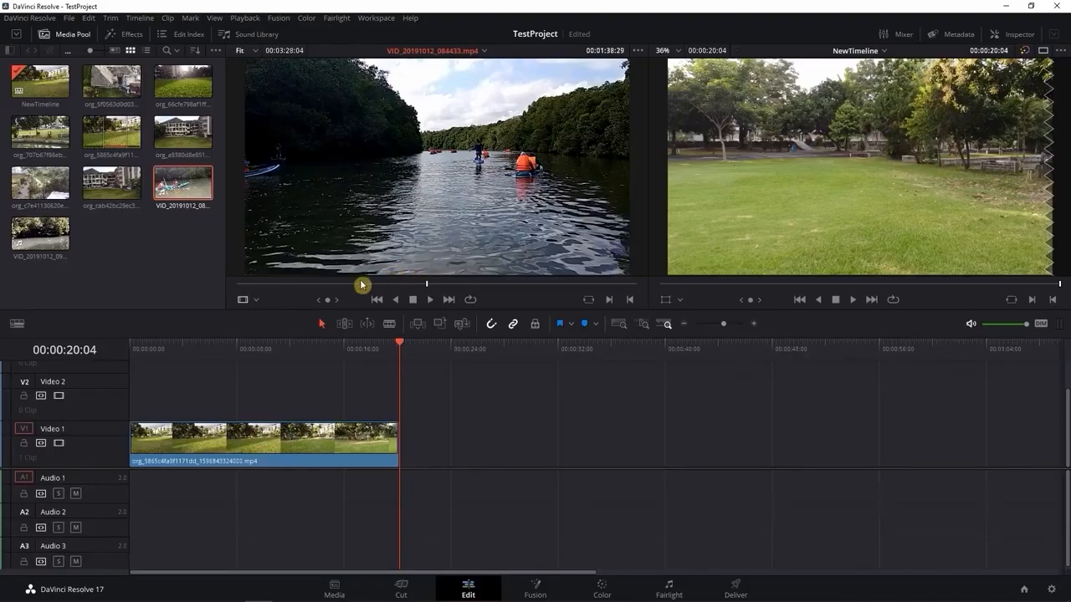
click(285, 286)
drag(284, 286, 271, 288)
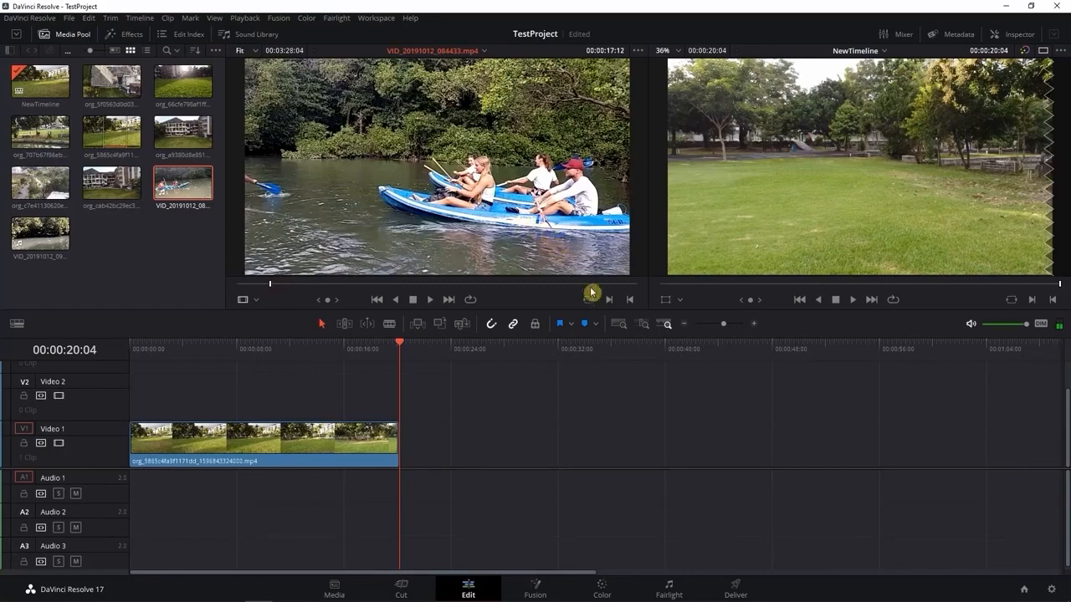
key(i)
mouse_move(301, 286)
mouse_down()
mouse_move(334, 287)
mouse_move(322, 288)
mouse_up()
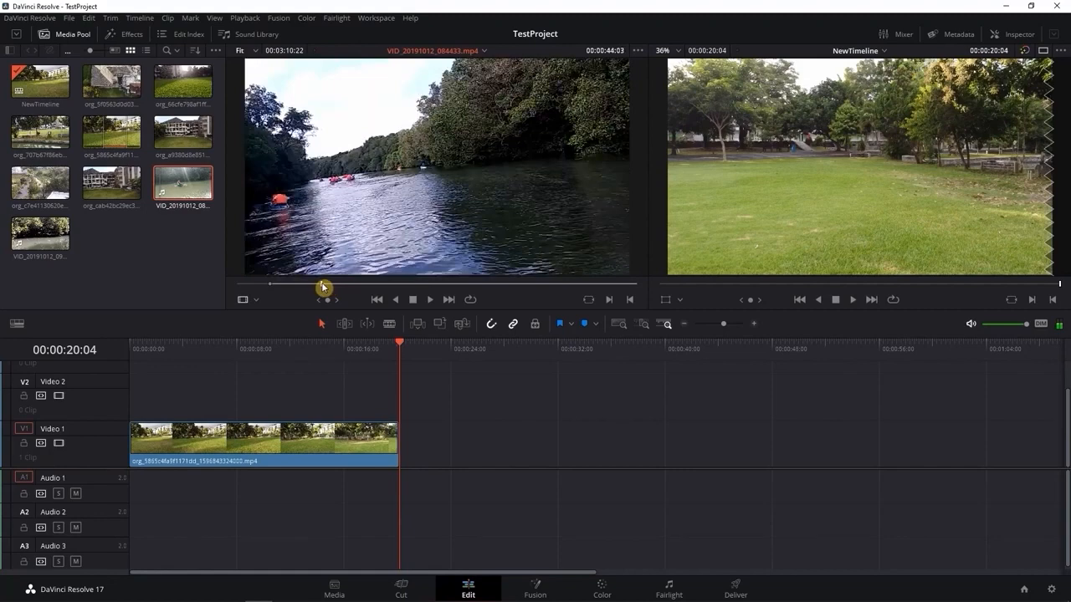
click(631, 302)
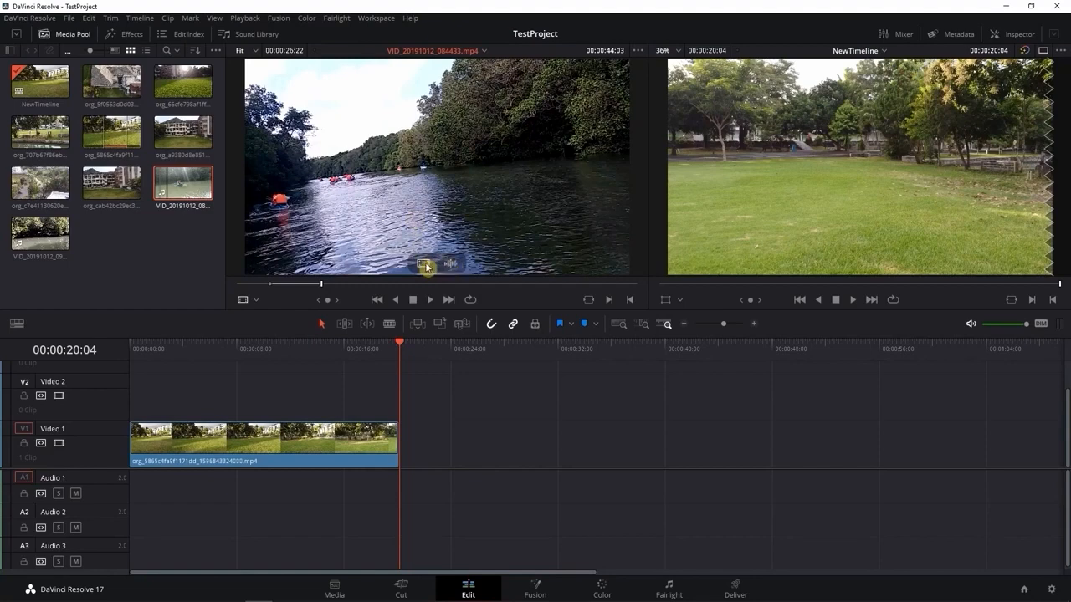
Insert only the kayak clip's video directly after the lawn clip on Video 1, and delete it again
drag(425, 266, 411, 460)
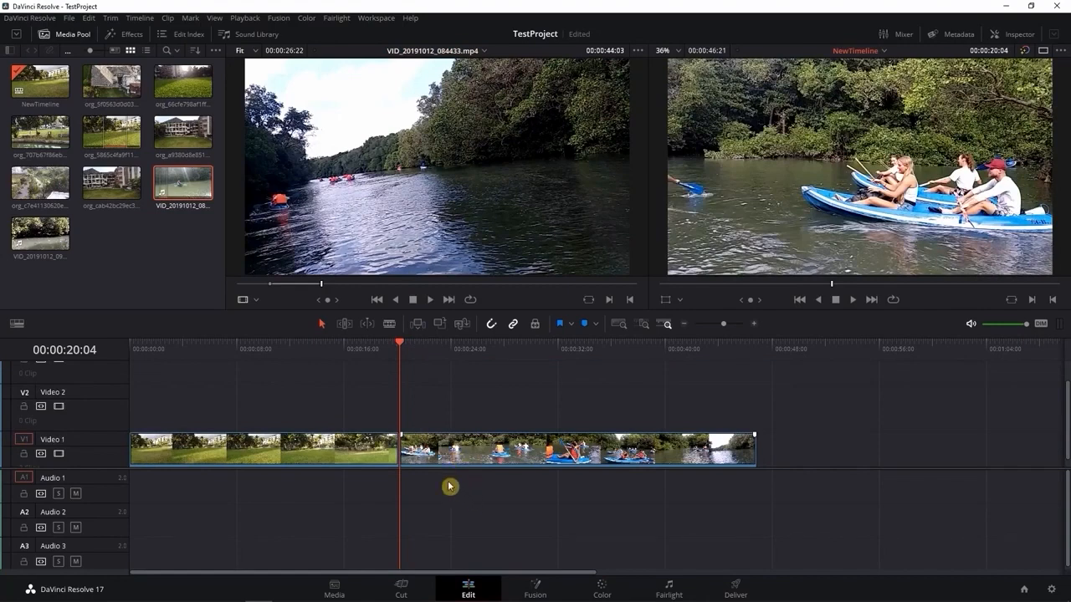
click(467, 449)
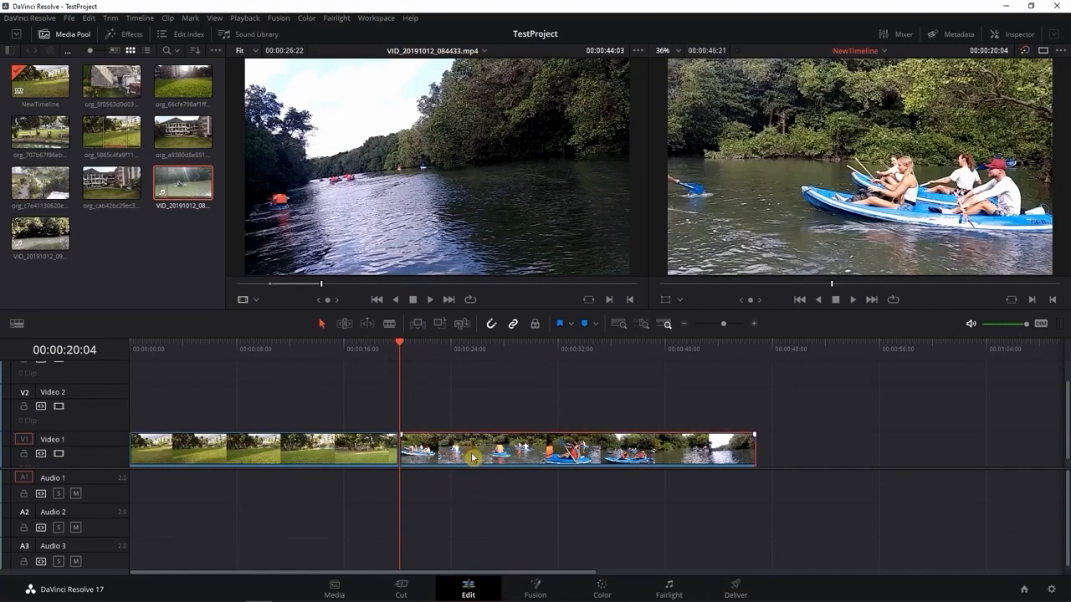
key(Delete)
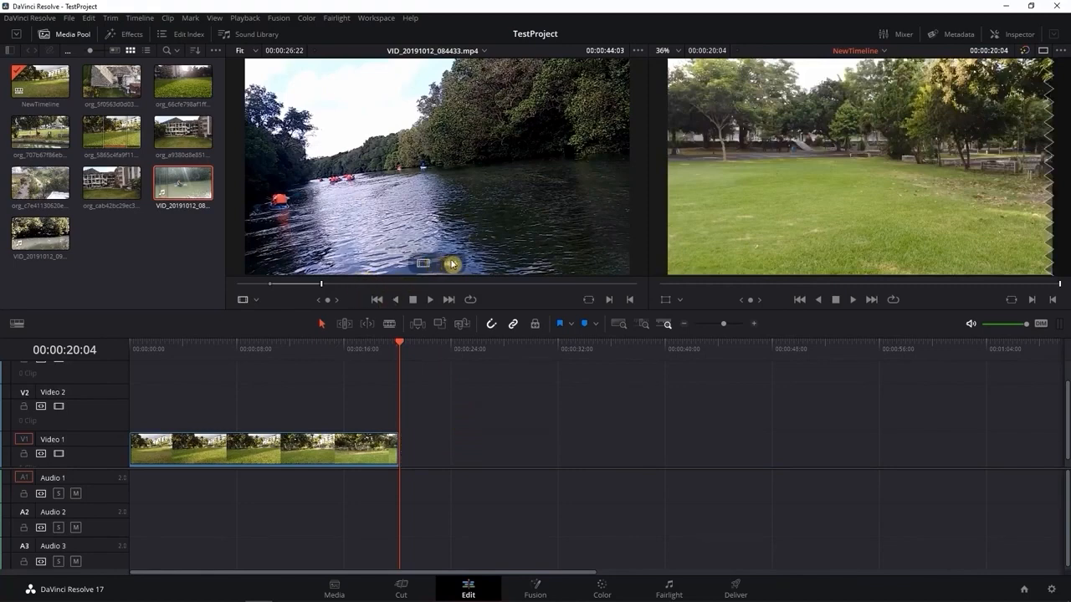
Insert only the kayak clip's audio on Audio 1 where the lawn clip ends, and delete it again
drag(449, 262, 402, 501)
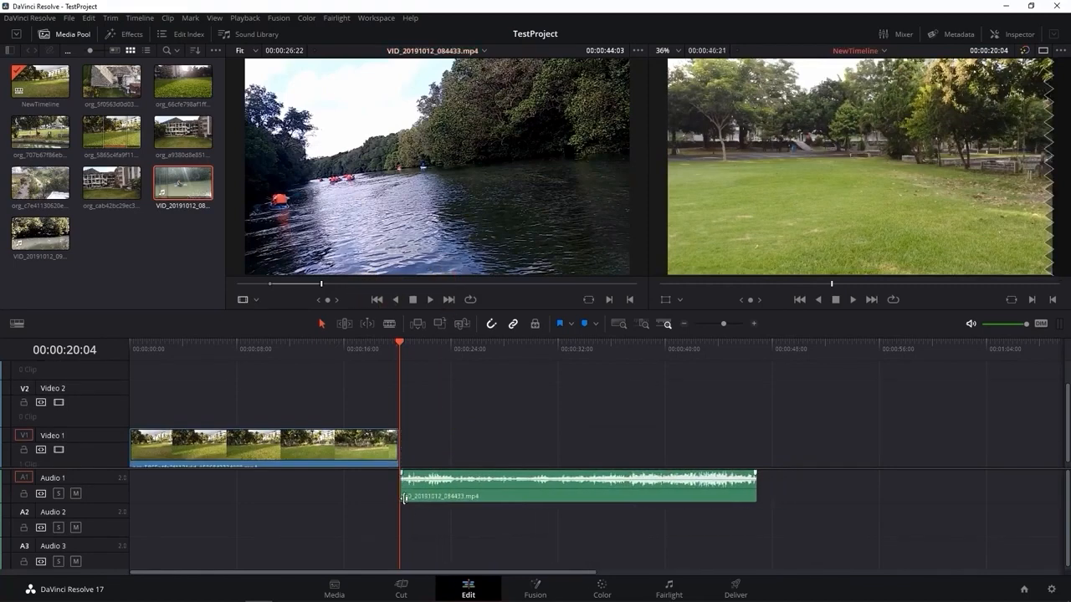
click(583, 487)
key(Delete)
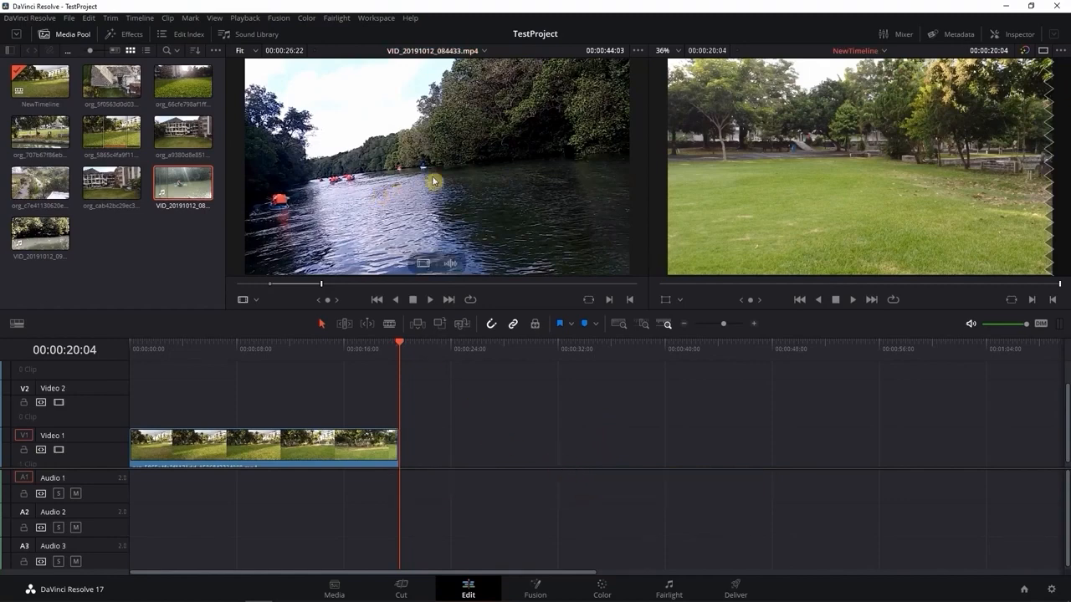
Place the kayak clip with video and audio after the lawn clip, leaving a small gap, and unlink its two parts
drag(434, 180, 401, 459)
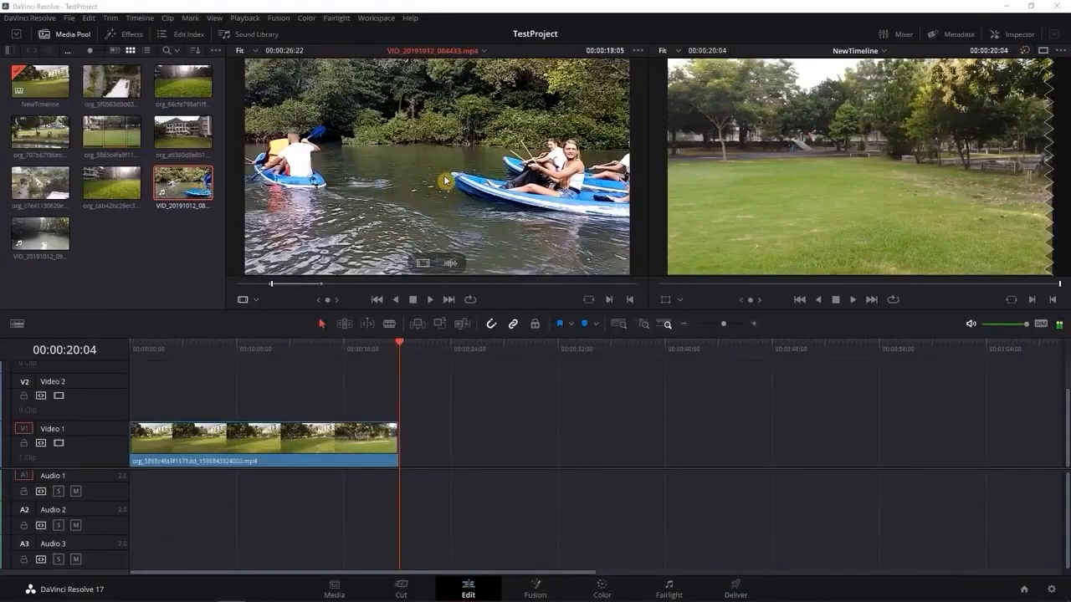
drag(496, 458, 446, 460)
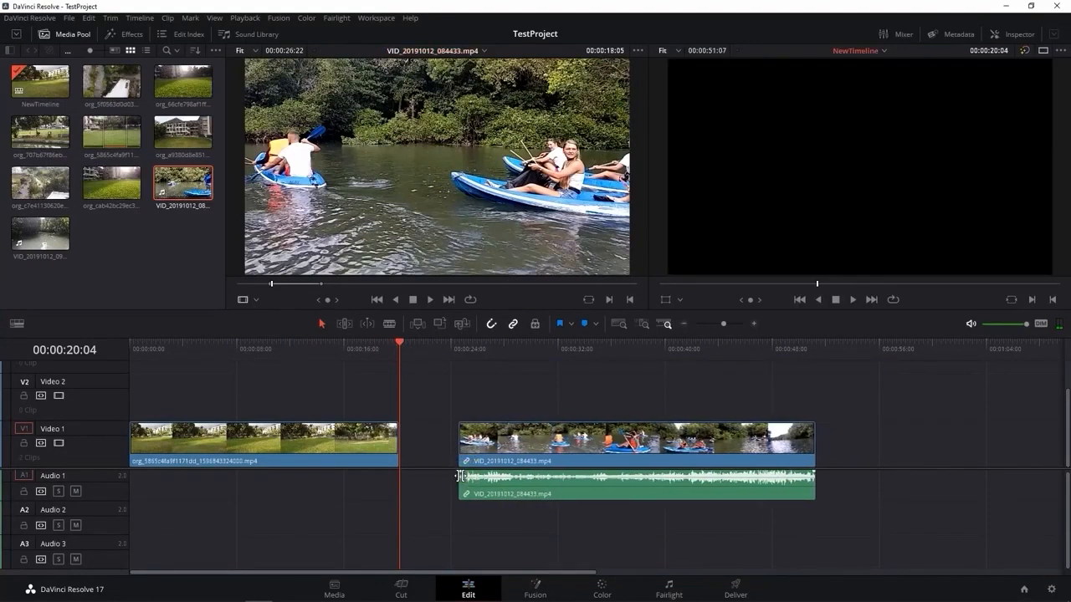
click(599, 442)
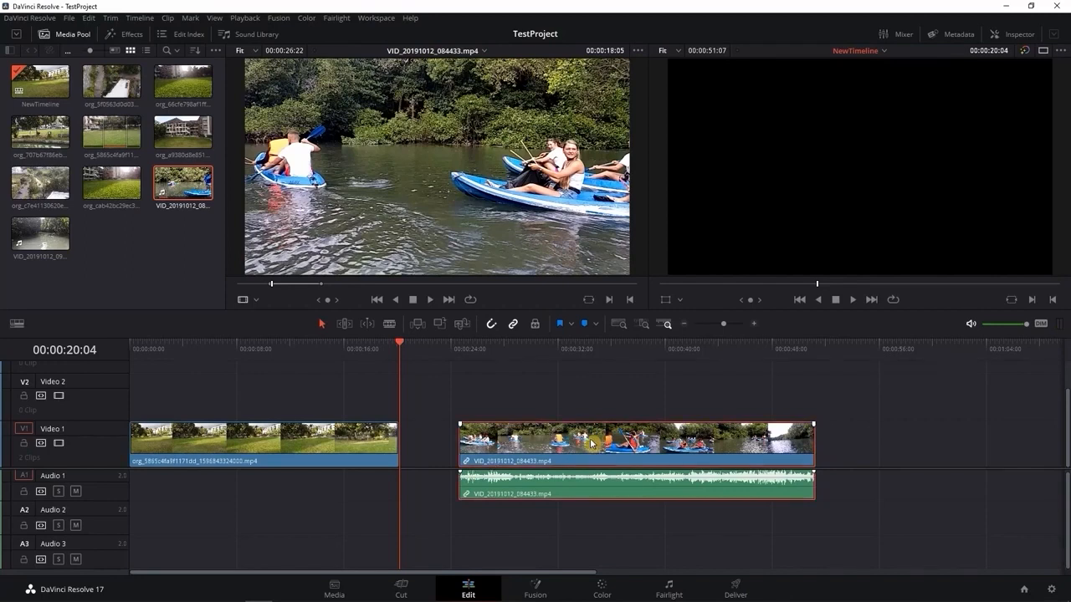
right_click(590, 443)
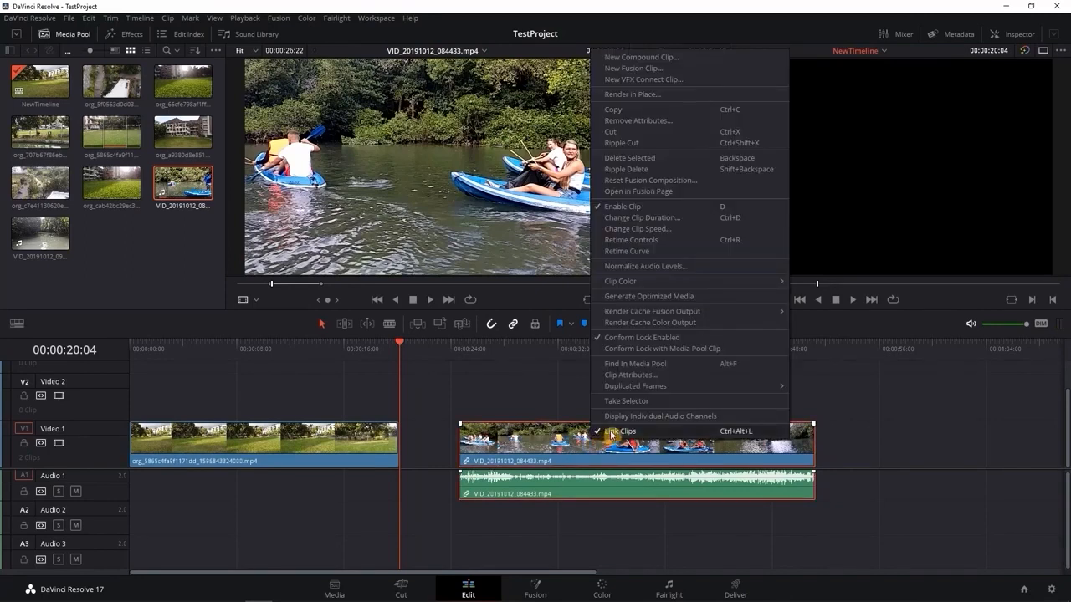
click(611, 432)
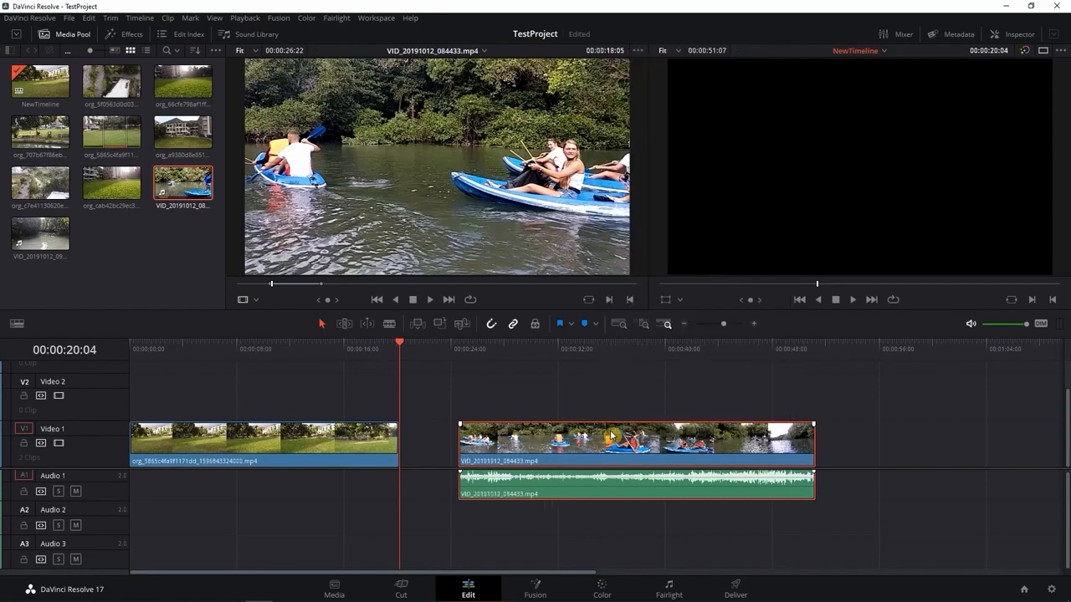
Delete the kayak clip's unlinked audio from Audio 1, keeping its video
click(601, 519)
click(601, 499)
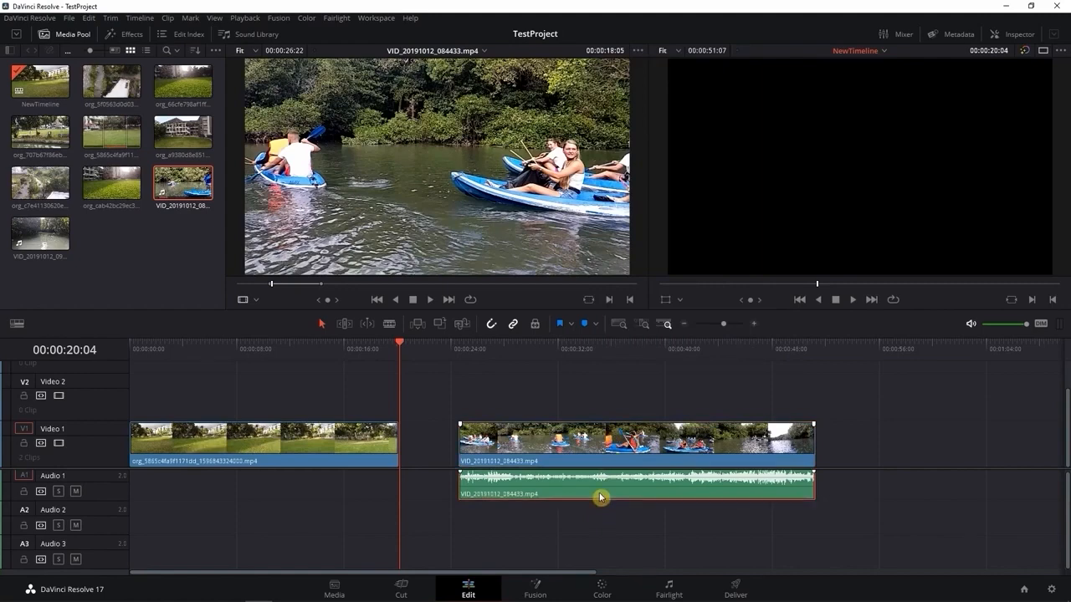
key(Delete)
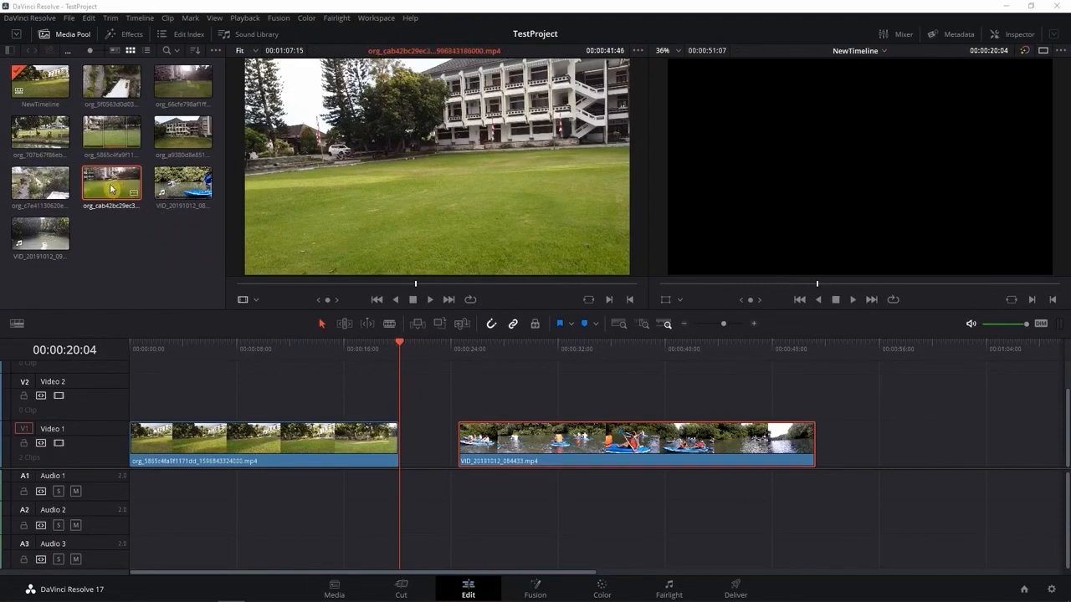
Add the sunlit lawn clip org_66cfe798af1ff… after the kayak clip on Video 1 with a gap, and trim both ends, finishing at 00:01:16:09
click(176, 78)
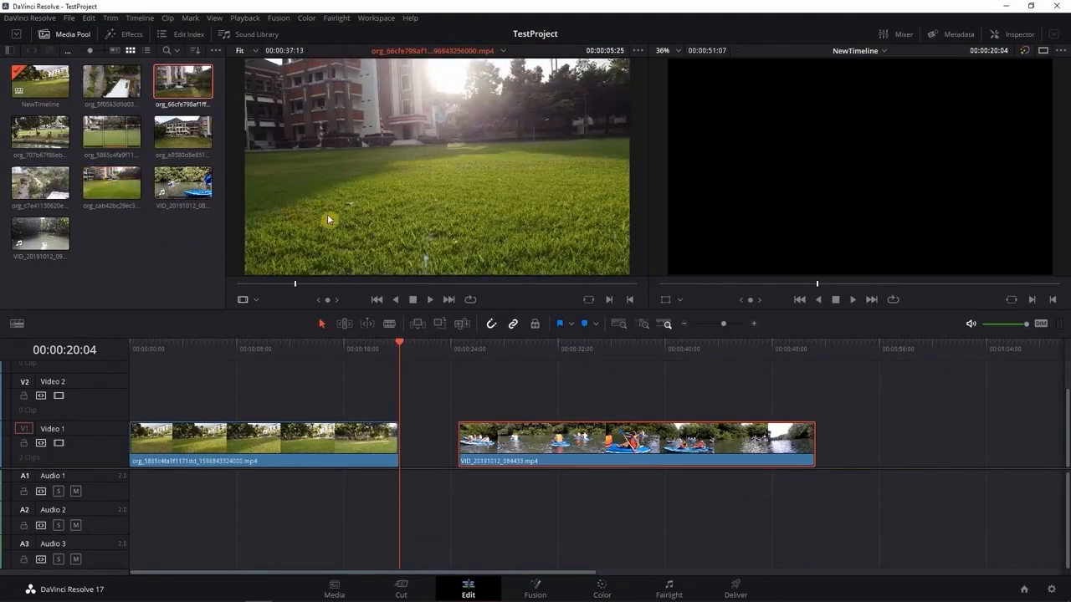
drag(374, 208, 870, 458)
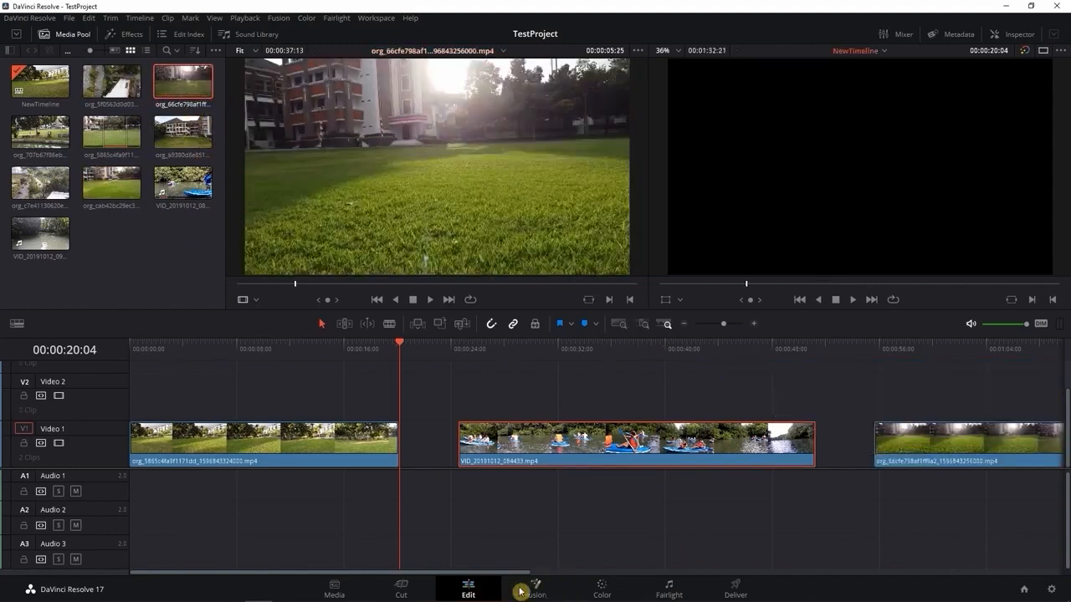
drag(509, 578, 705, 569)
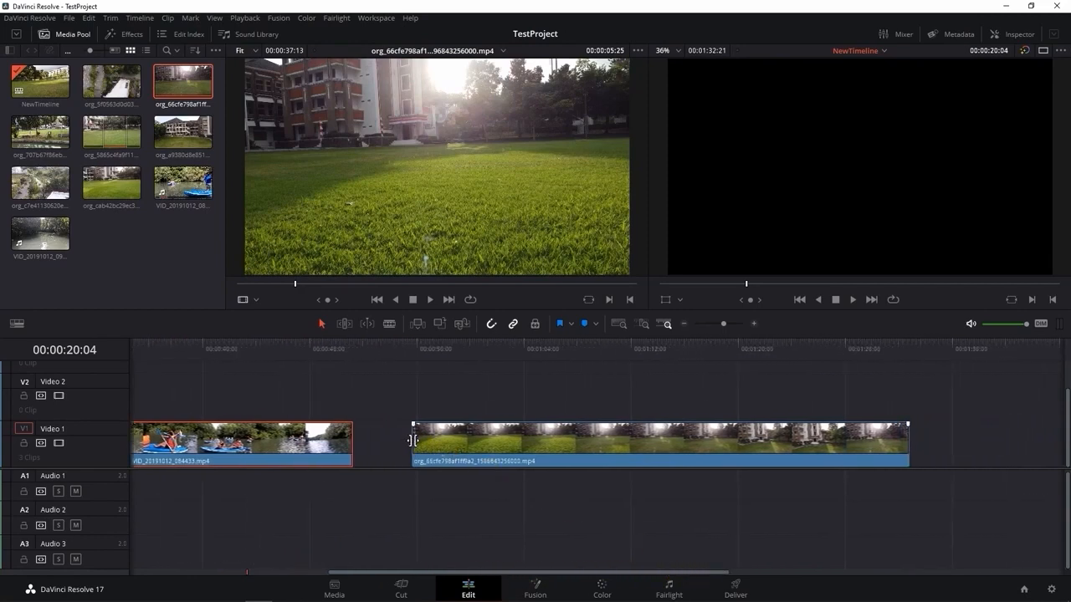
drag(413, 441, 451, 442)
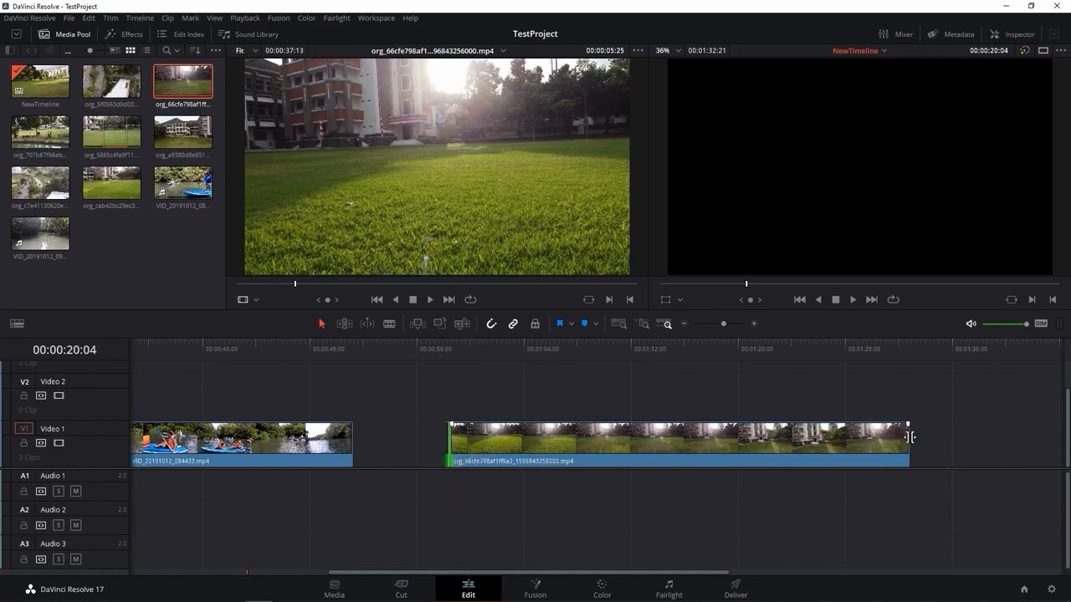
drag(908, 436, 689, 459)
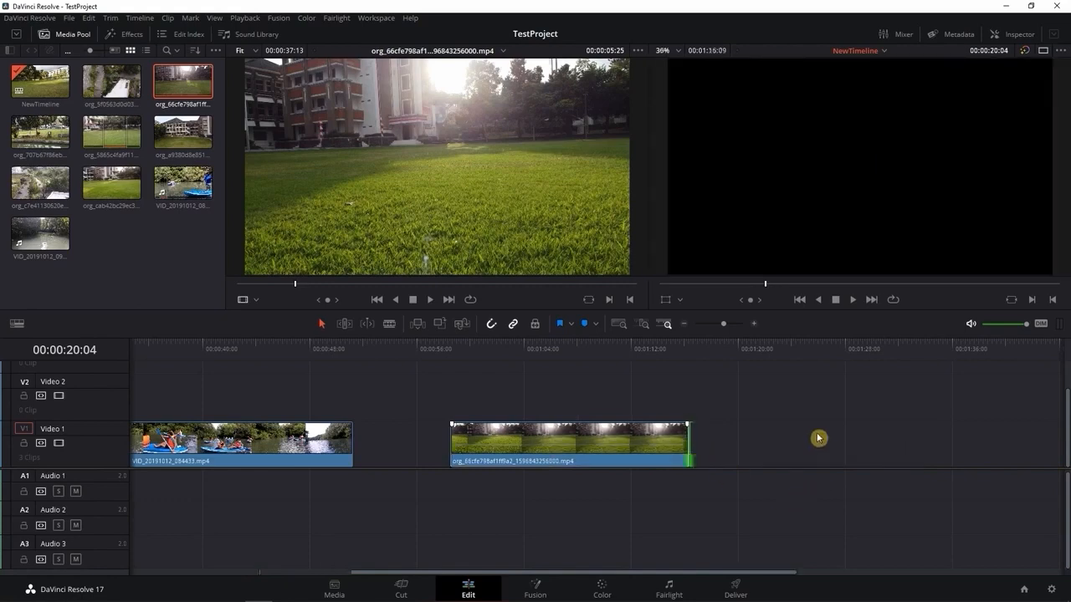
click(647, 446)
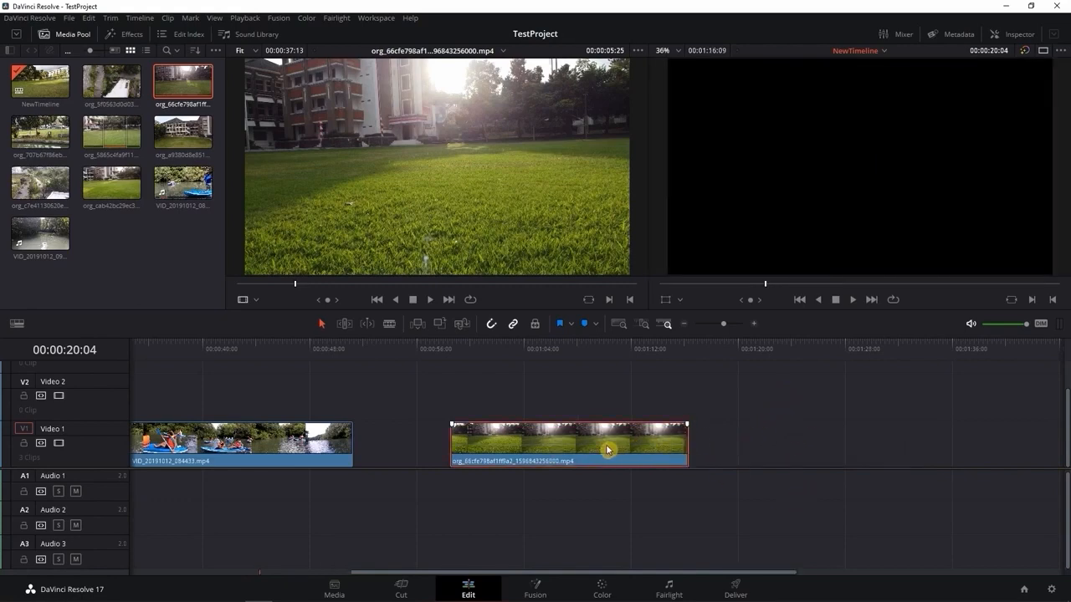
Move the sunlit lawn clip on Video 1 earlier so it ends at 00:01:11:09, and shift the kayak clip slightly earlier
drag(608, 450, 541, 449)
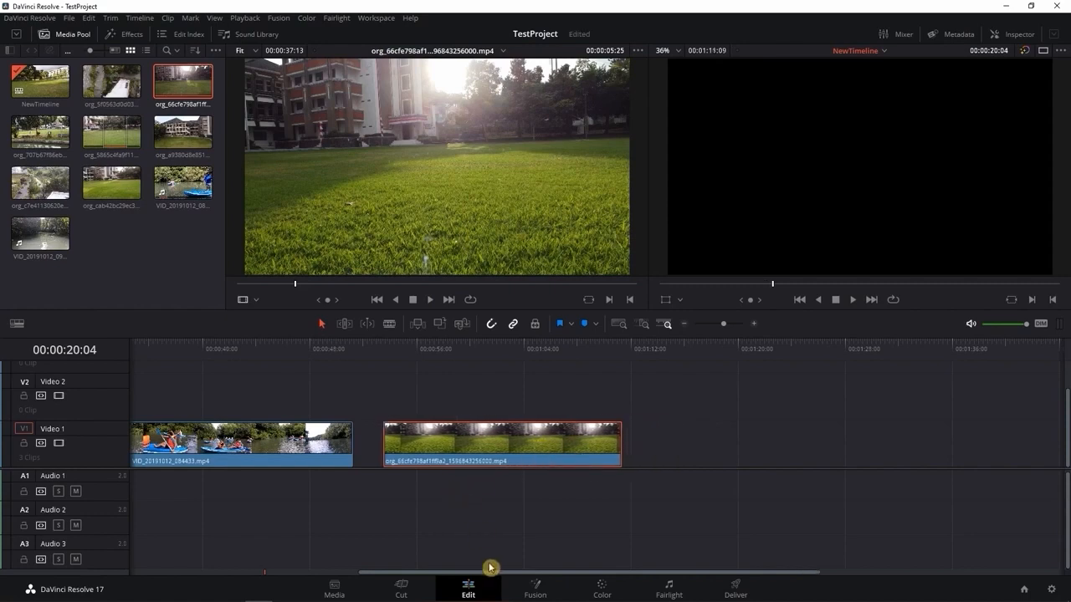
drag(497, 574, 323, 569)
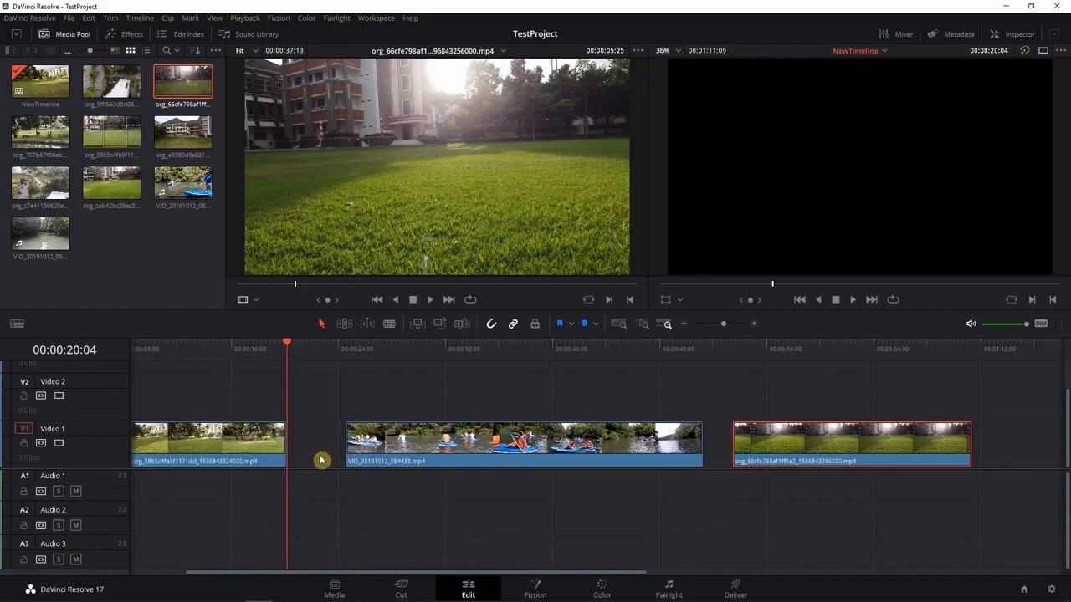
click(434, 443)
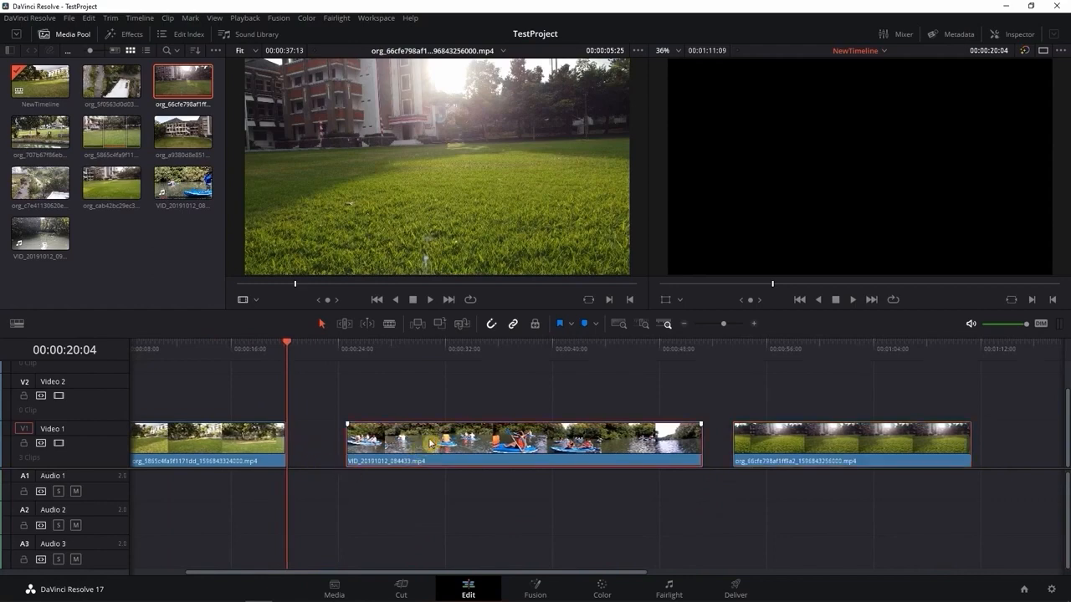
mouse_move(430, 444)
mouse_down()
mouse_move(382, 442)
mouse_move(428, 444)
mouse_up()
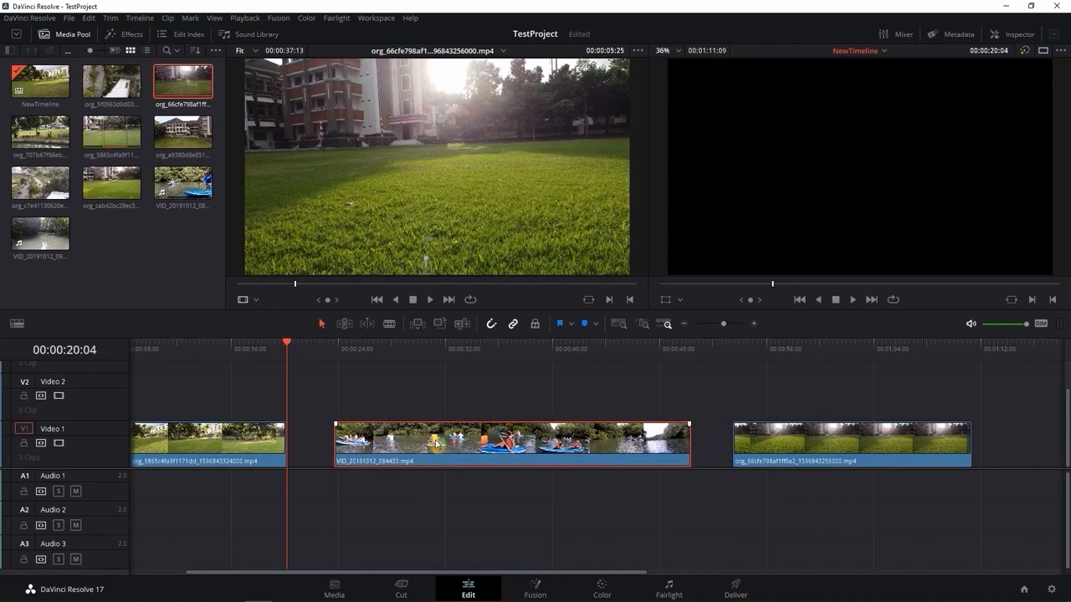
Delete the empty gaps before and after the kayak clip on Video 1 so the three clips sit back to back
click(314, 442)
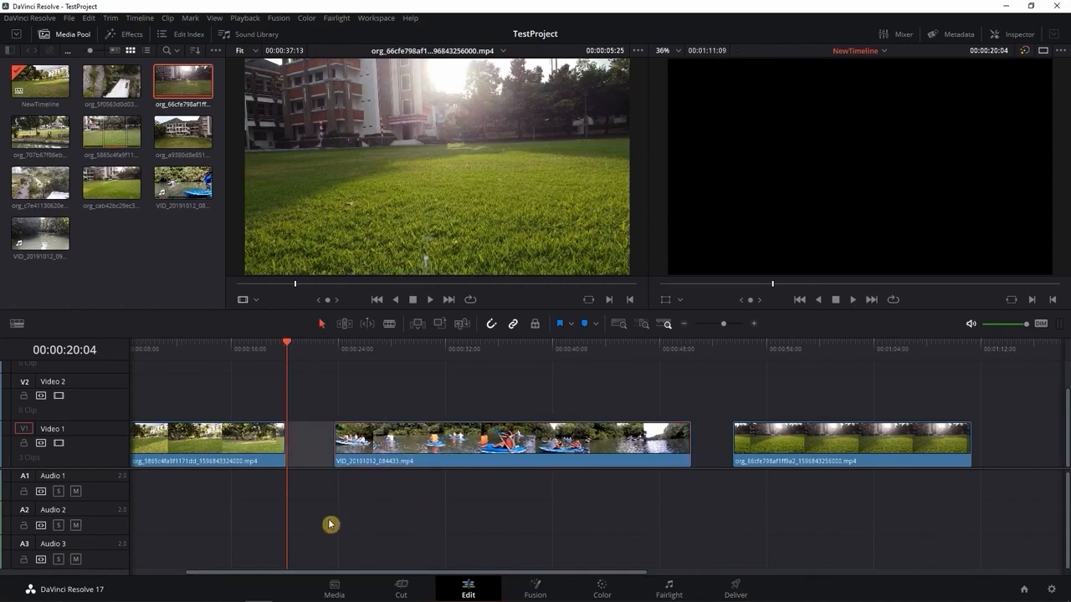
key(Delete)
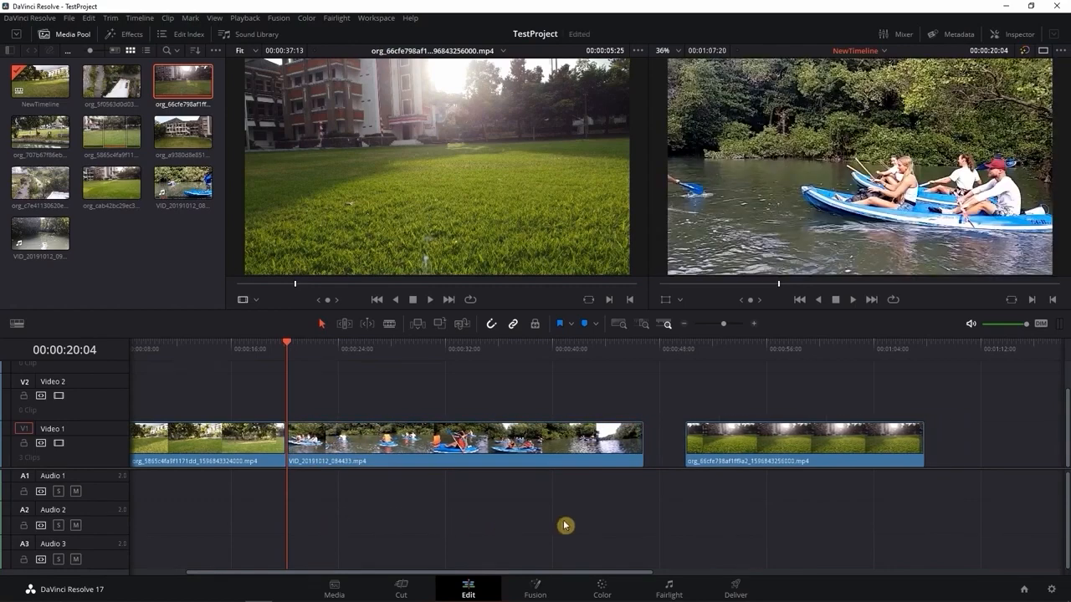
click(678, 446)
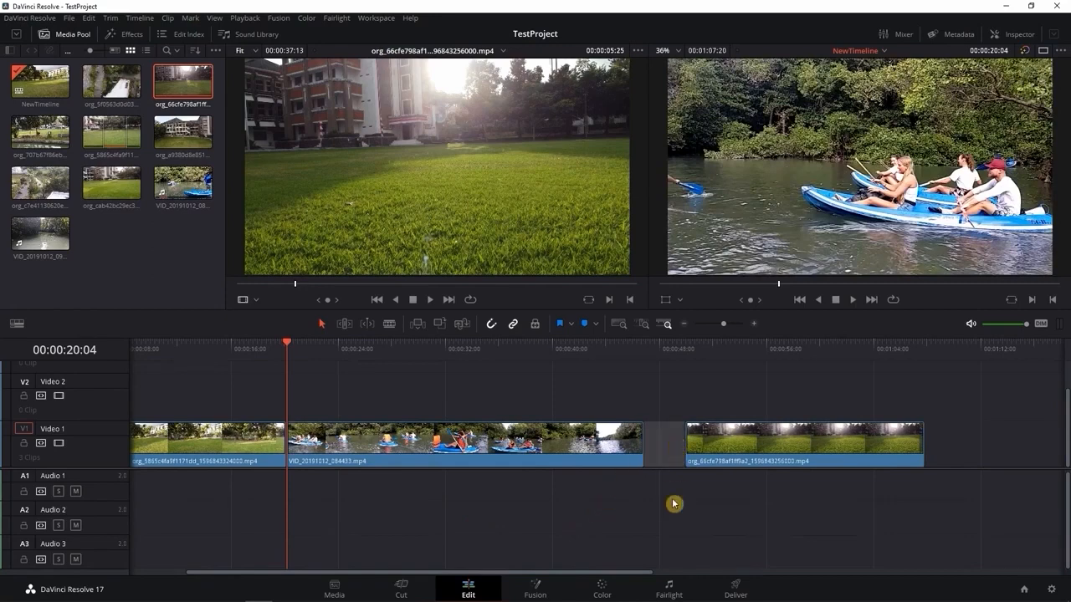
key(Delete)
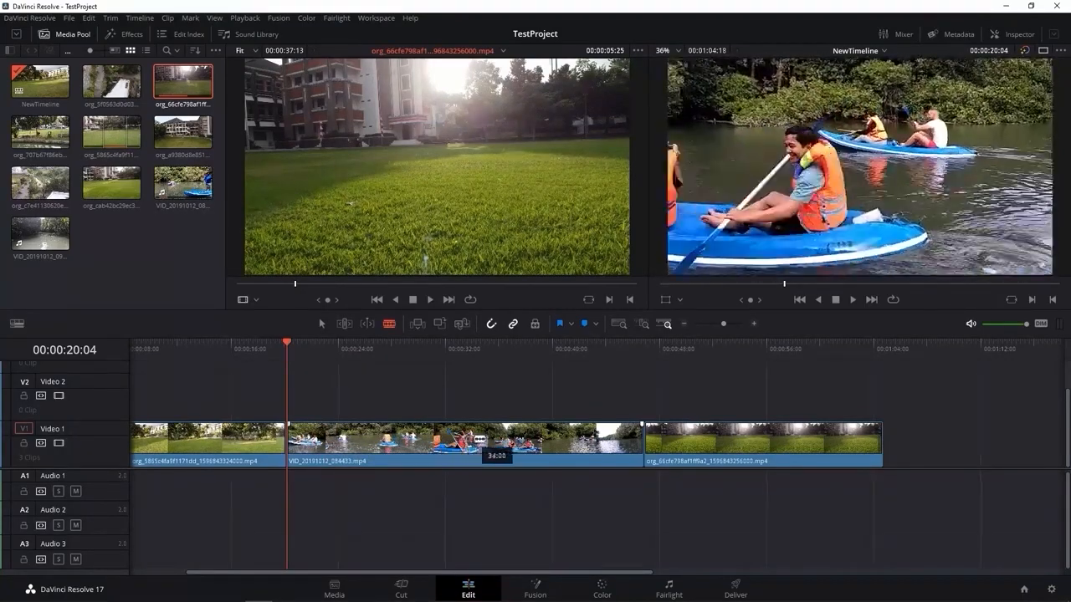
Split the kayak clip at 00:00:31:07 and shift its second part and the following lawn clip later, leaving a gap of about 8 seconds
click(435, 436)
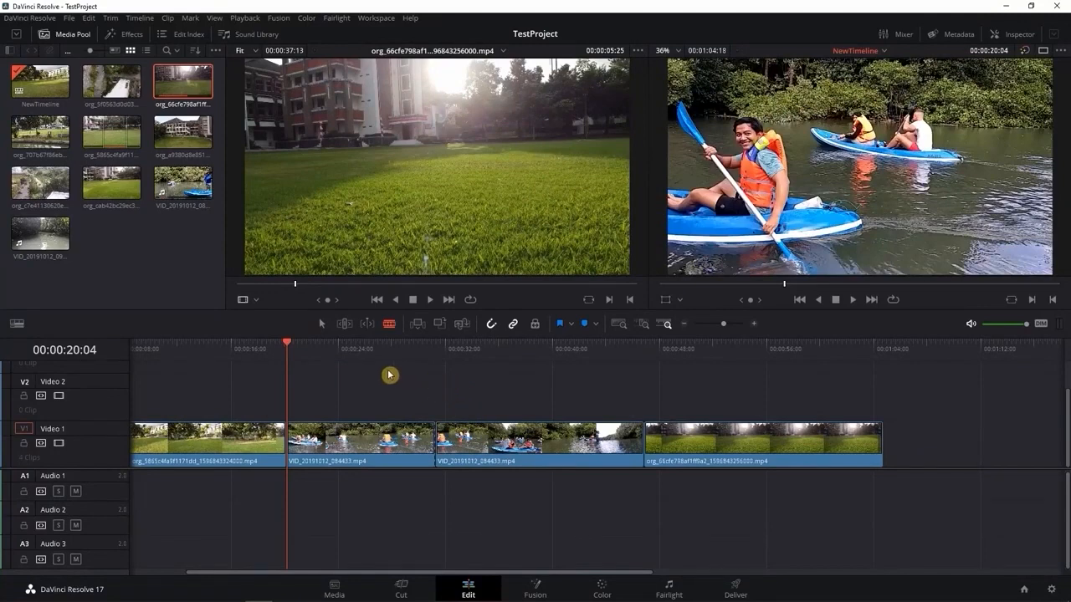
click(323, 326)
drag(717, 442, 821, 442)
drag(565, 447, 669, 447)
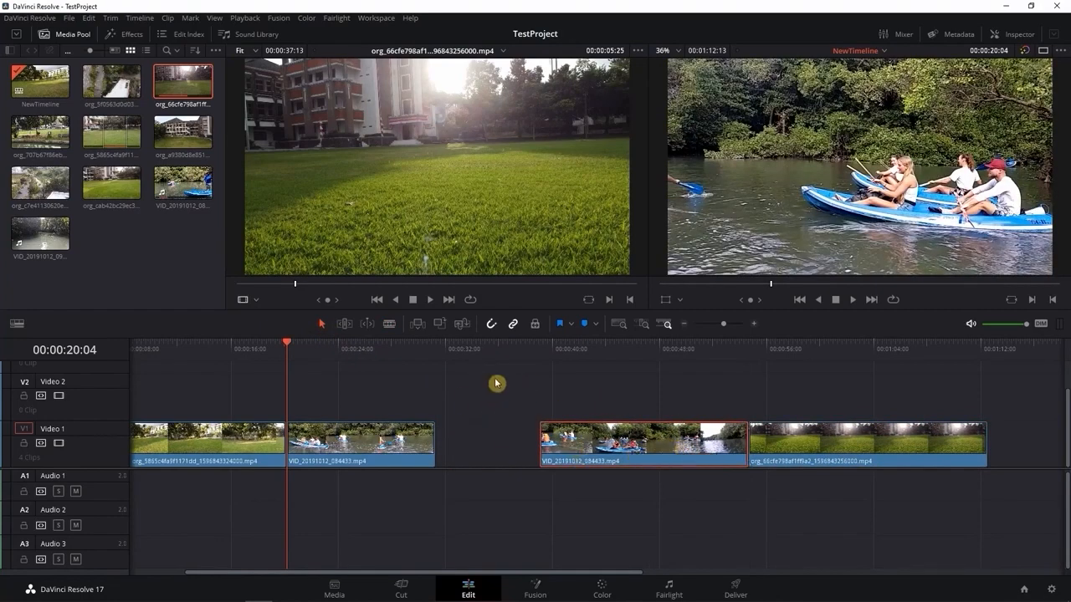
Place VID_20191012_092844.mp4 on Video 2 above the first kayak part, and unlink and delete its audio from Audio 2
click(46, 241)
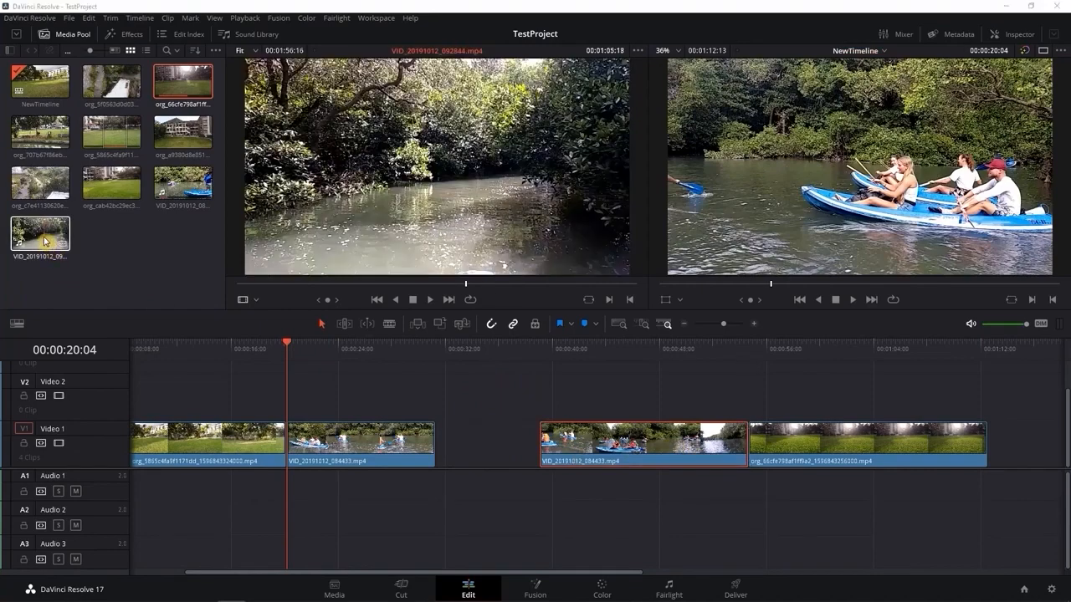
drag(46, 241, 302, 396)
right_click(421, 400)
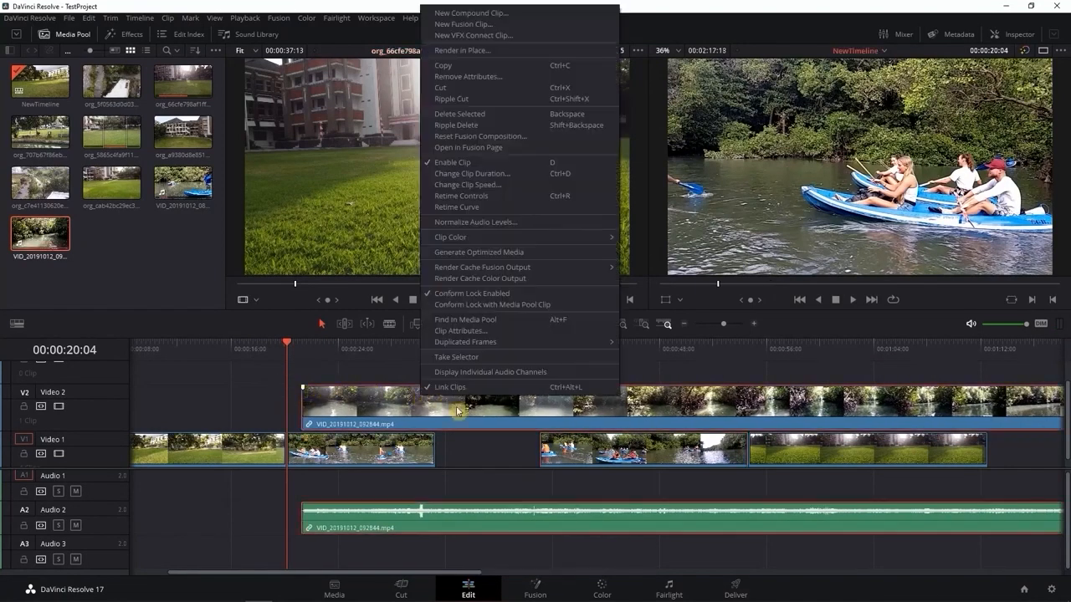
click(463, 390)
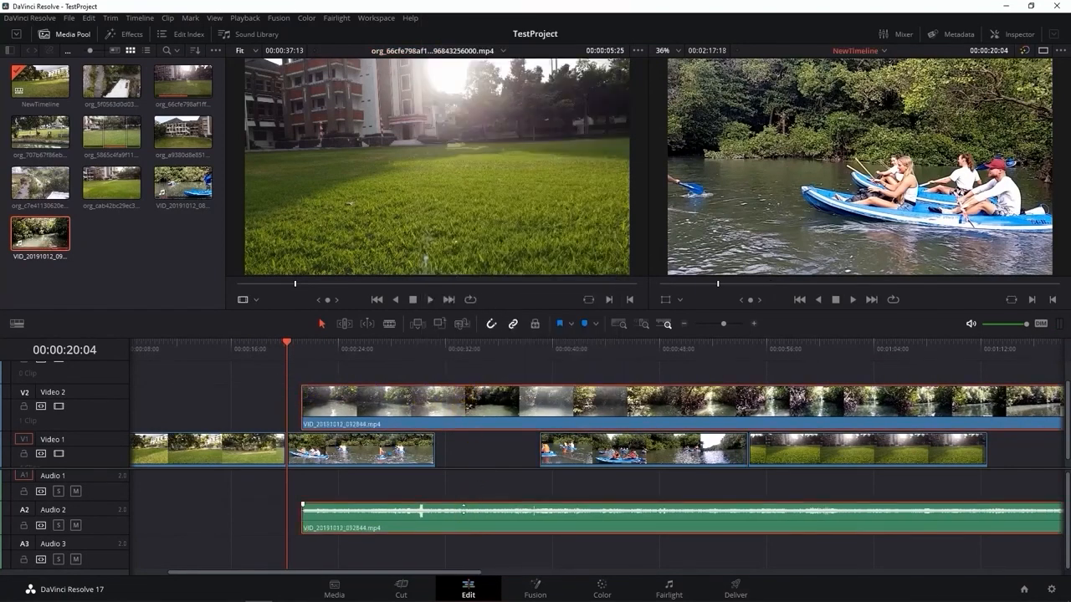
click(475, 507)
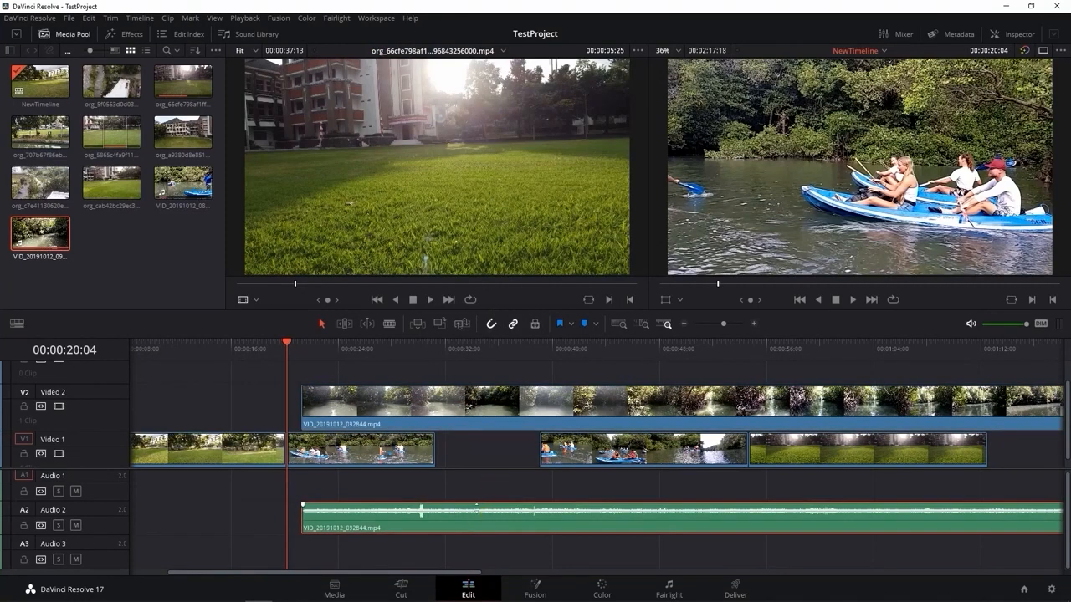
key(Delete)
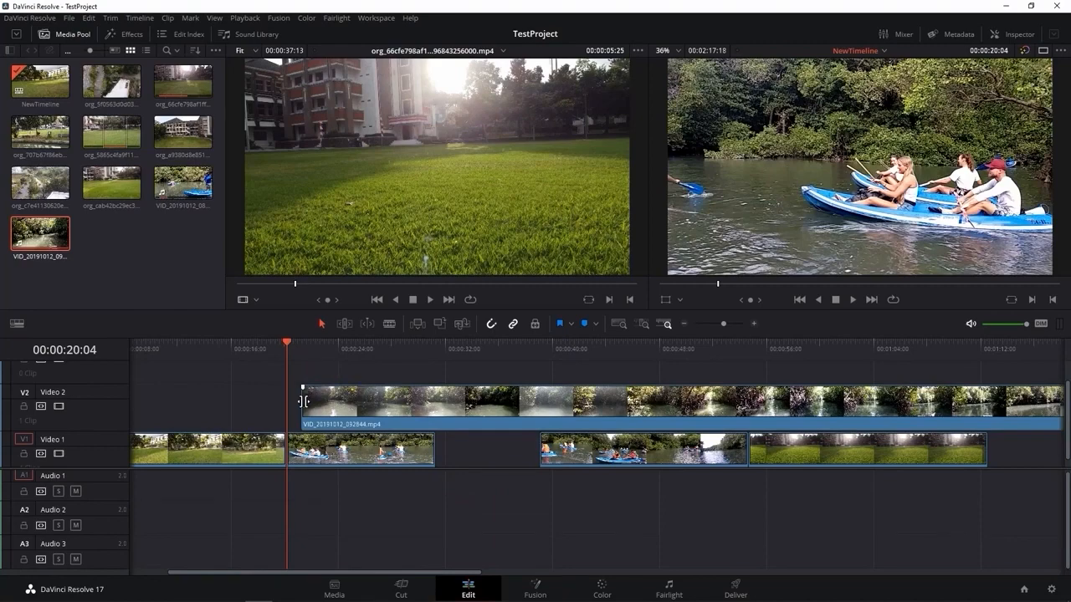
Trim the start of the river clip and move it later on Video 2 so it begins about one second before the gap
drag(304, 402, 362, 401)
drag(586, 406, 642, 406)
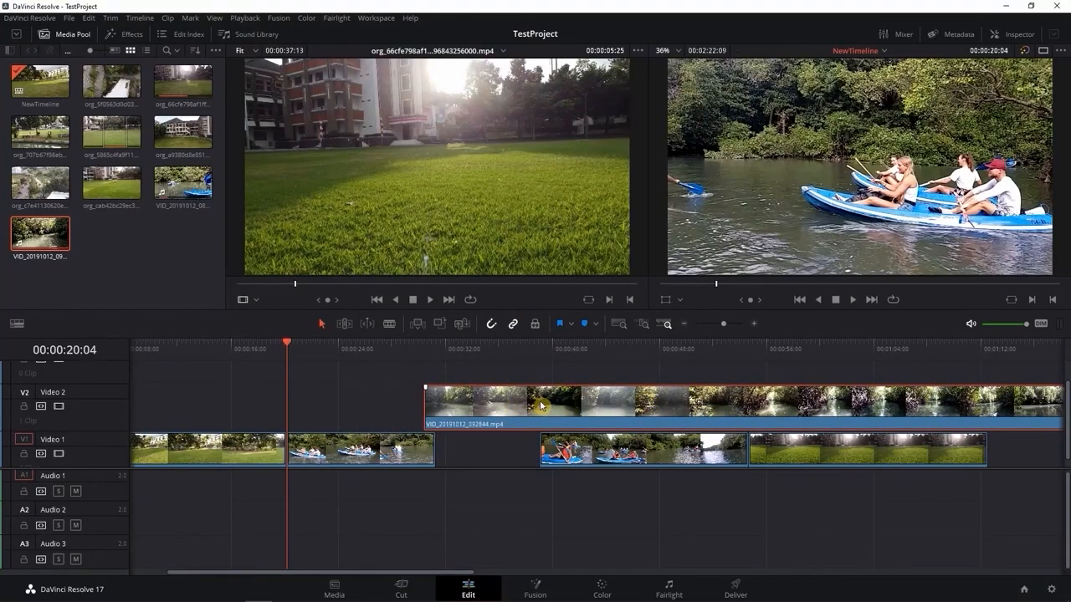
drag(432, 396, 422, 399)
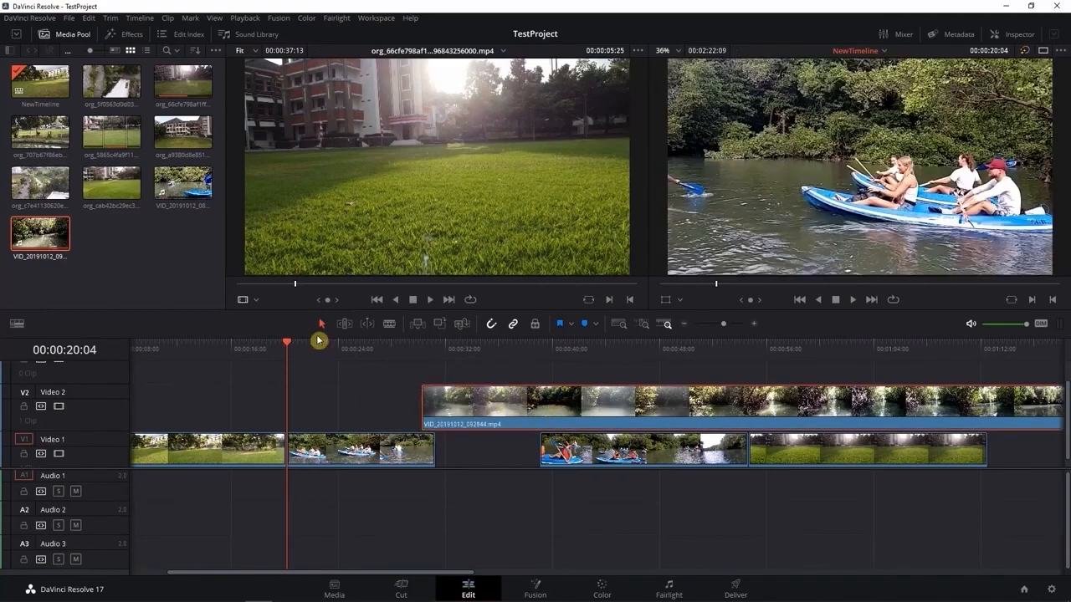
Split the river clip on Video 2 at 00:00:39:02, where the second kayak part begins, and delete the portion after the cut
drag(318, 340, 545, 377)
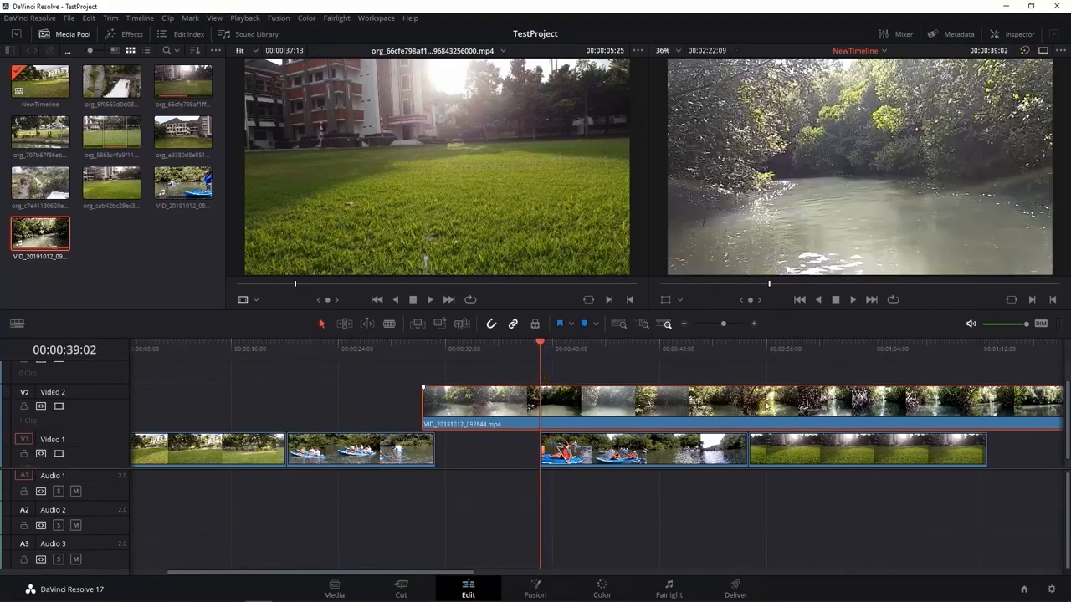
key(b)
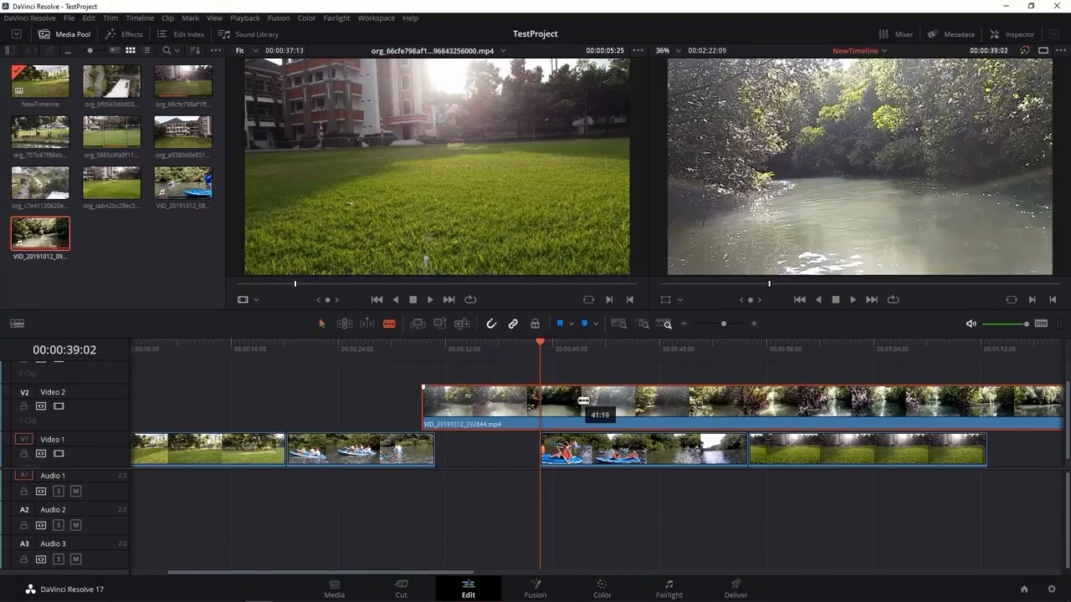
key(ctrl+b)
key(a)
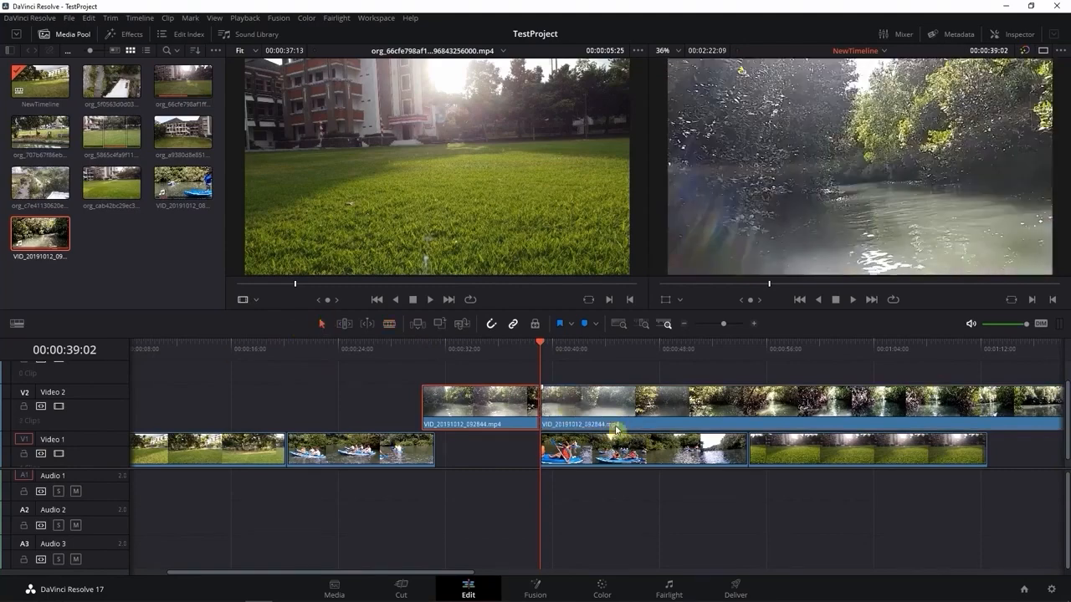
click(622, 409)
key(Delete)
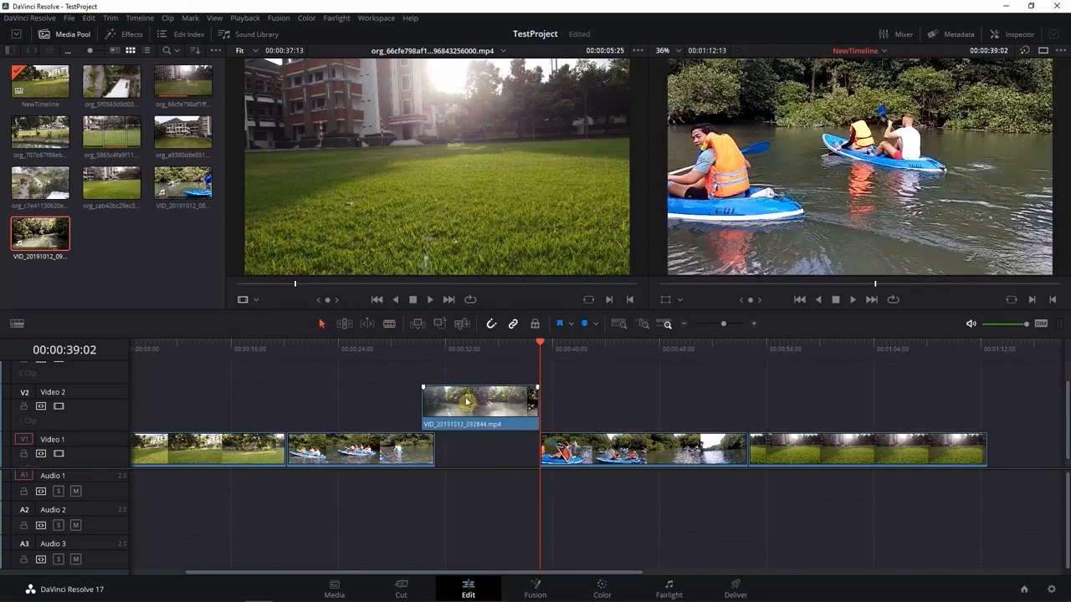
drag(466, 405, 480, 406)
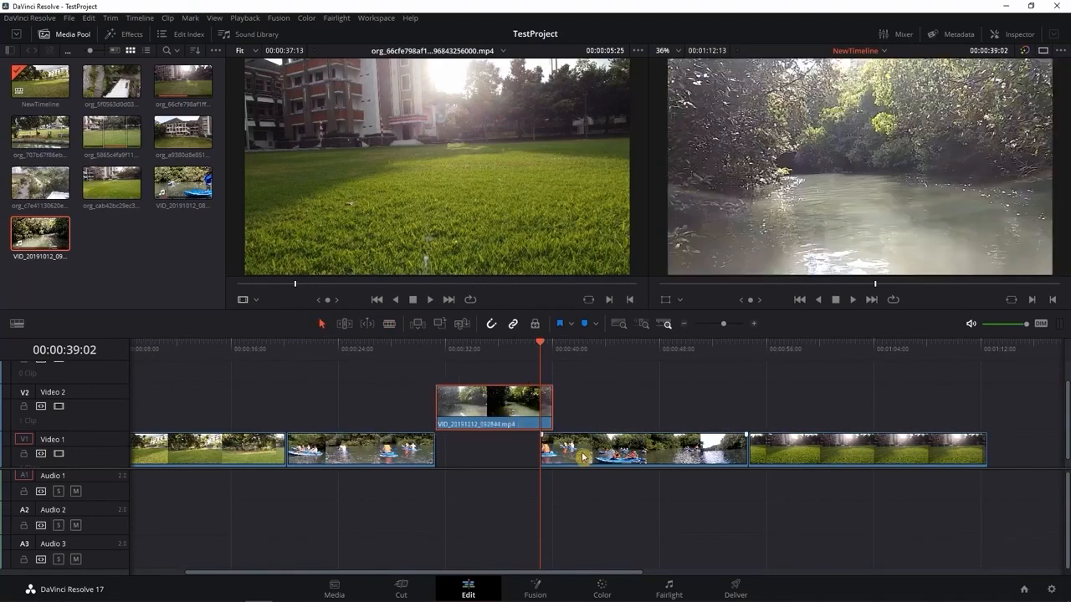
drag(586, 452, 600, 452)
drag(820, 454, 835, 452)
key(ctrl+z)
key(ctrl+z)
key(ctrl+z)
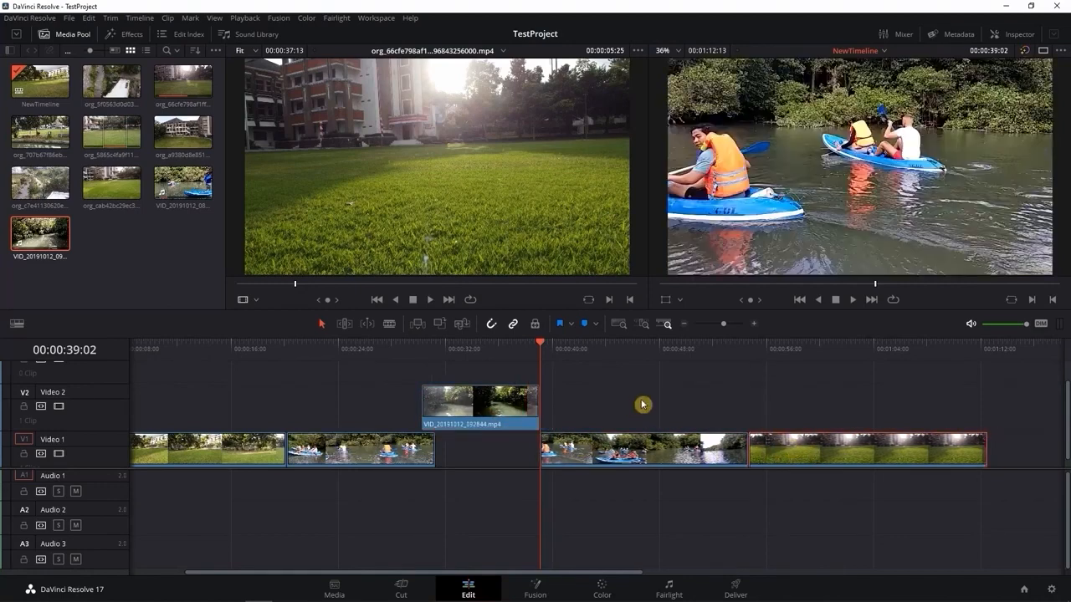
Move the river clip on Video 2 to start at 00:00:31:07, and line up the second kayak part and the lawn clip directly after it
key(ctrl+z)
key(ctrl+z)
key(ctrl+z)
click(576, 452)
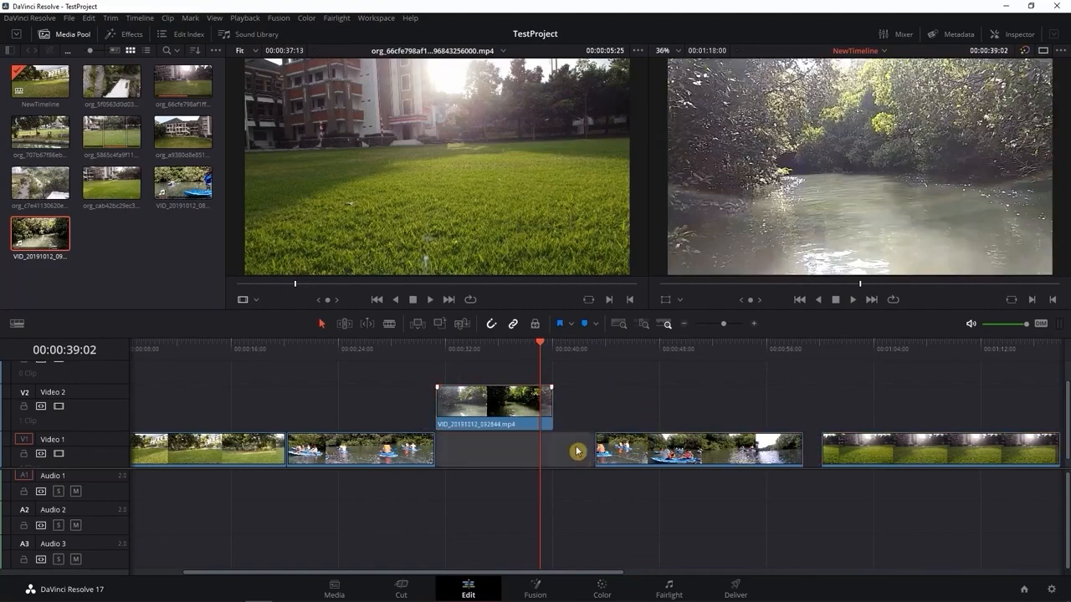
drag(619, 457, 583, 456)
drag(839, 461, 793, 456)
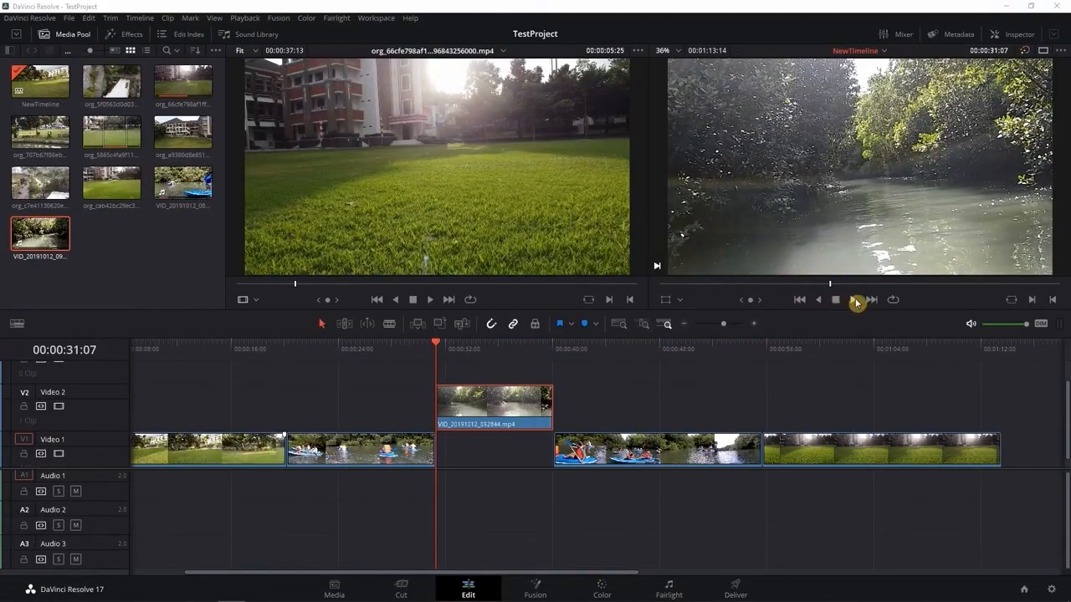
Play back the river clip from its start, stop before its end, and return the playhead to 00:00:31:07
click(855, 301)
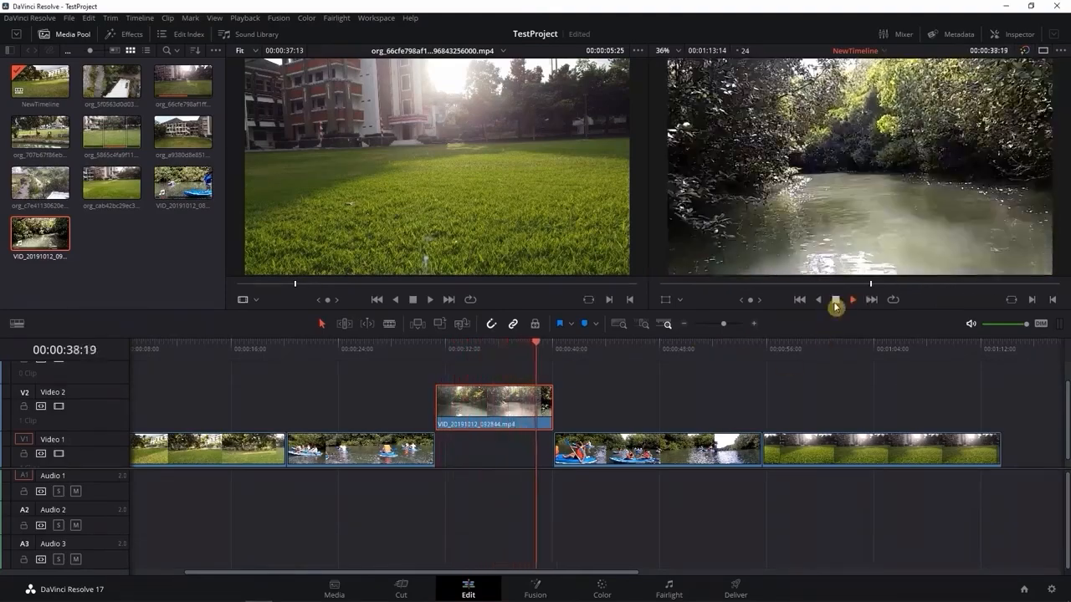
click(835, 302)
drag(538, 344, 438, 352)
Change the speed of the river clip on Video 2 to 50%
right_click(497, 405)
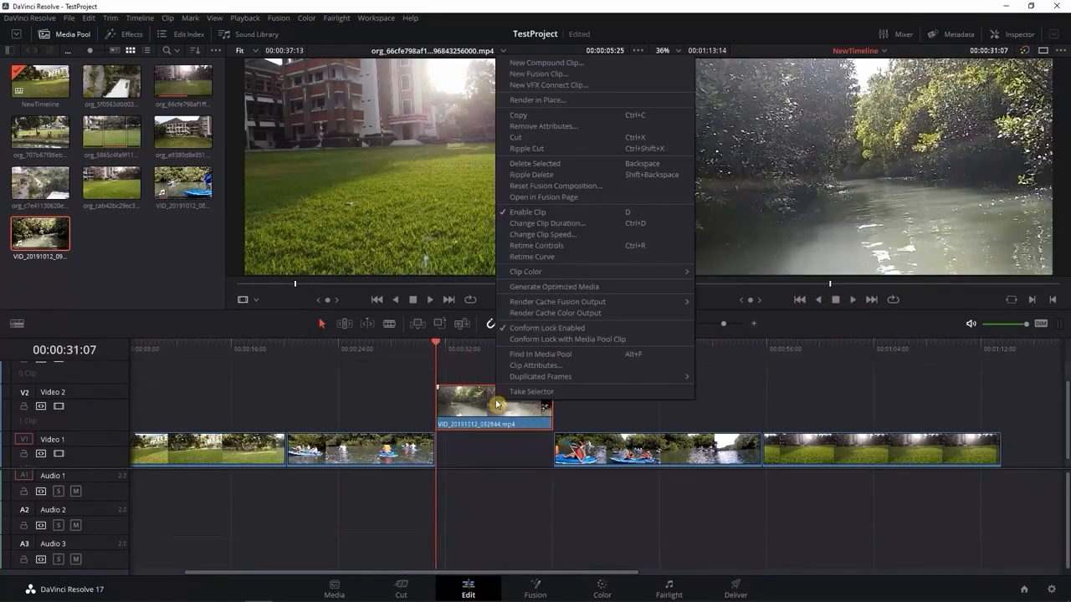
click(585, 238)
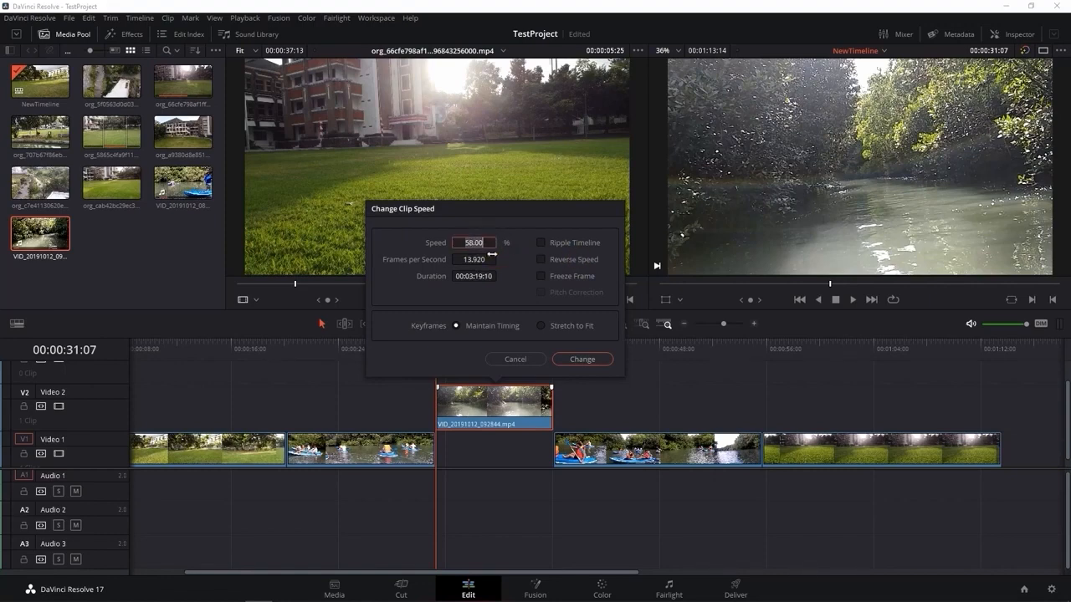
key(Return)
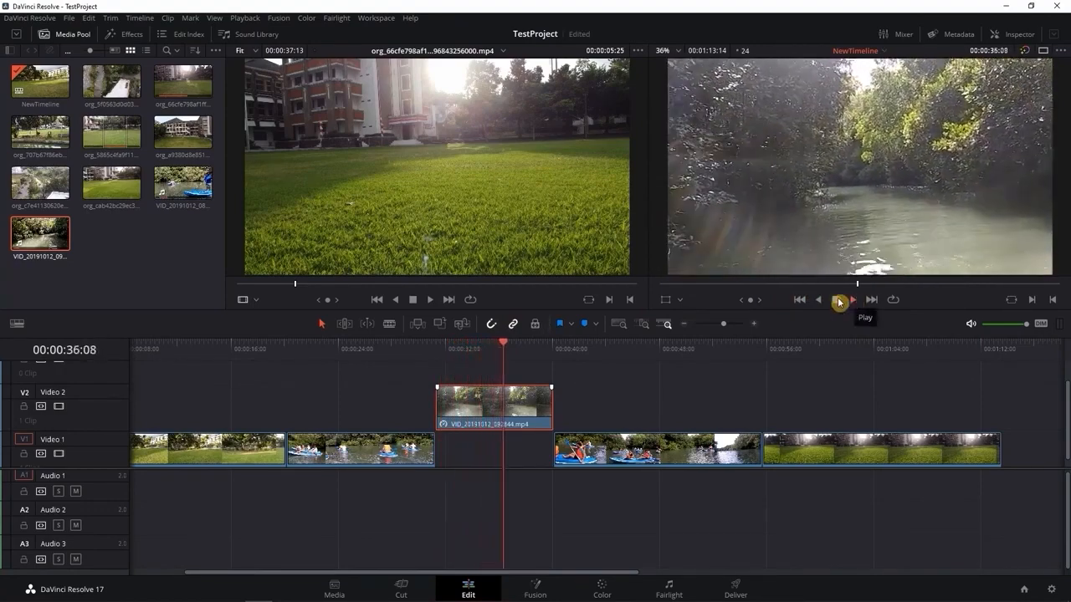
Change the speed of the river clip on Video 2 to 150%
right_click(490, 395)
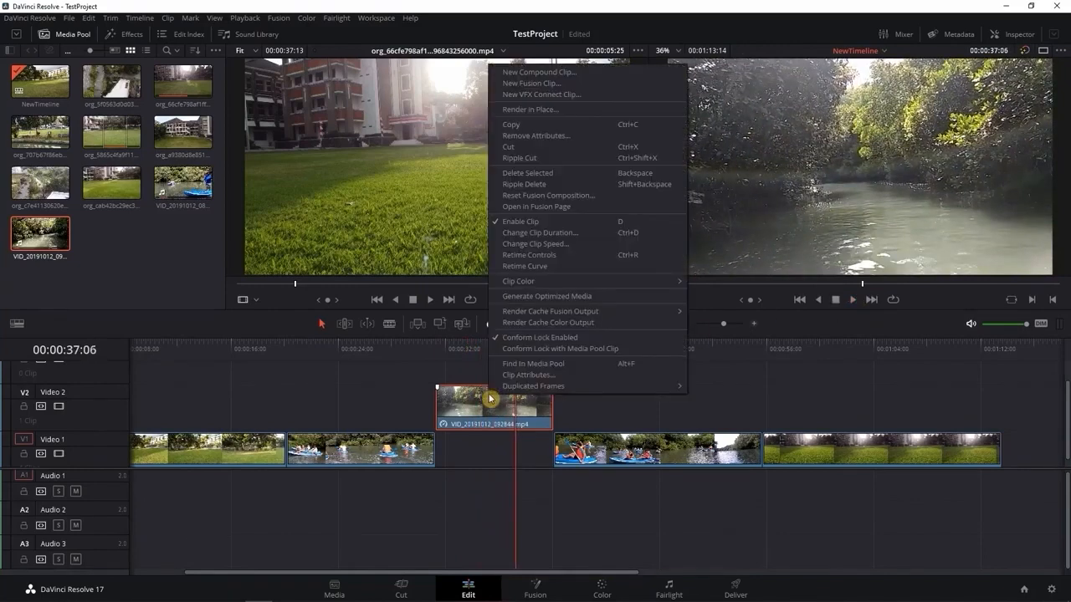
click(582, 244)
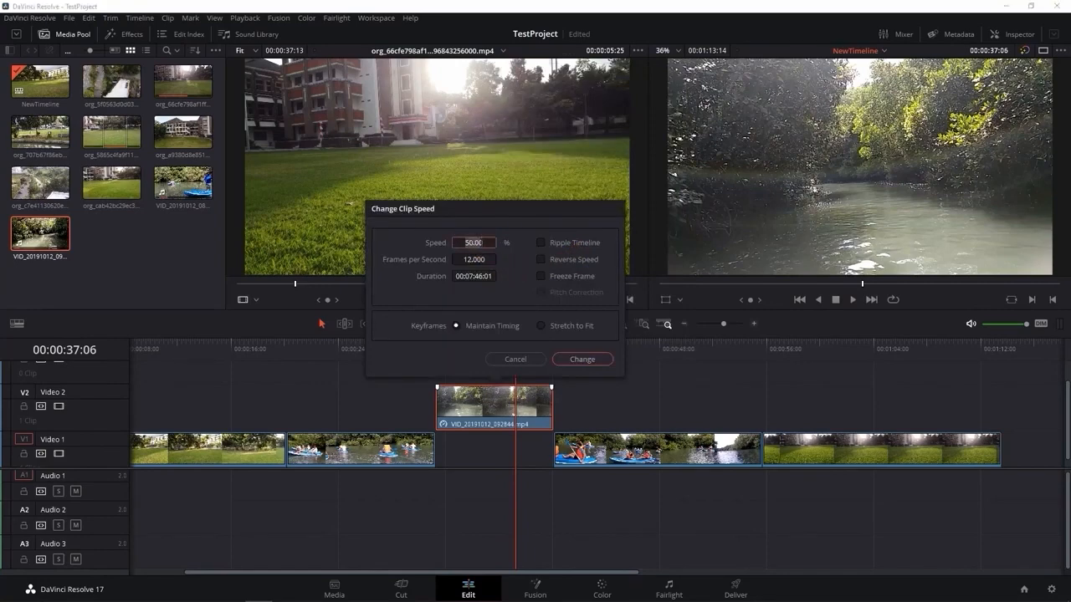
text(150)
key(Return)
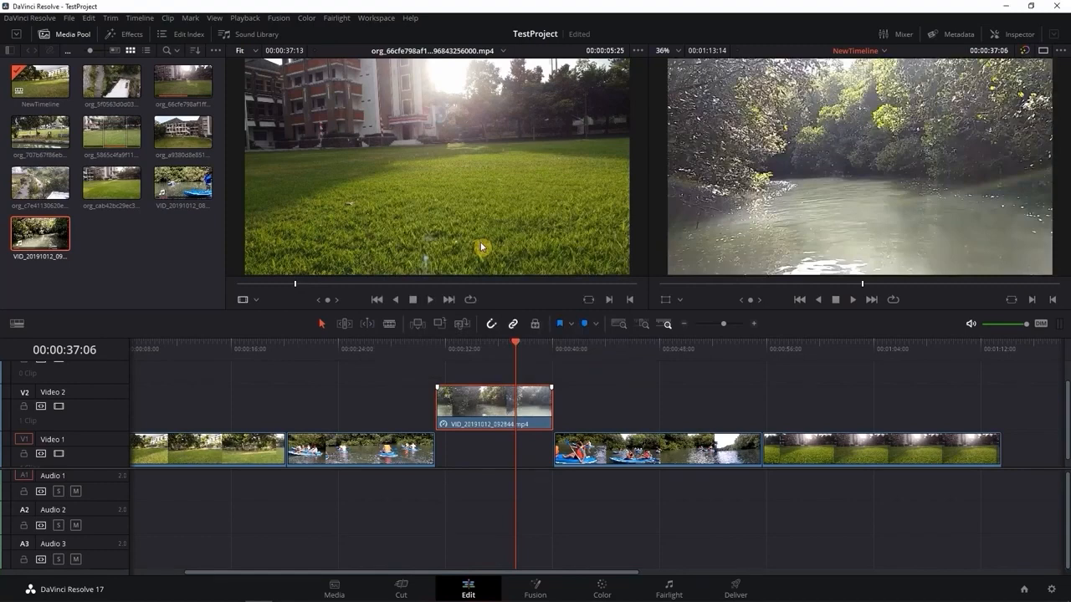
Return the playhead to 00:00:31:07 and play back the sped-up river clip to check its motion
drag(516, 345, 438, 361)
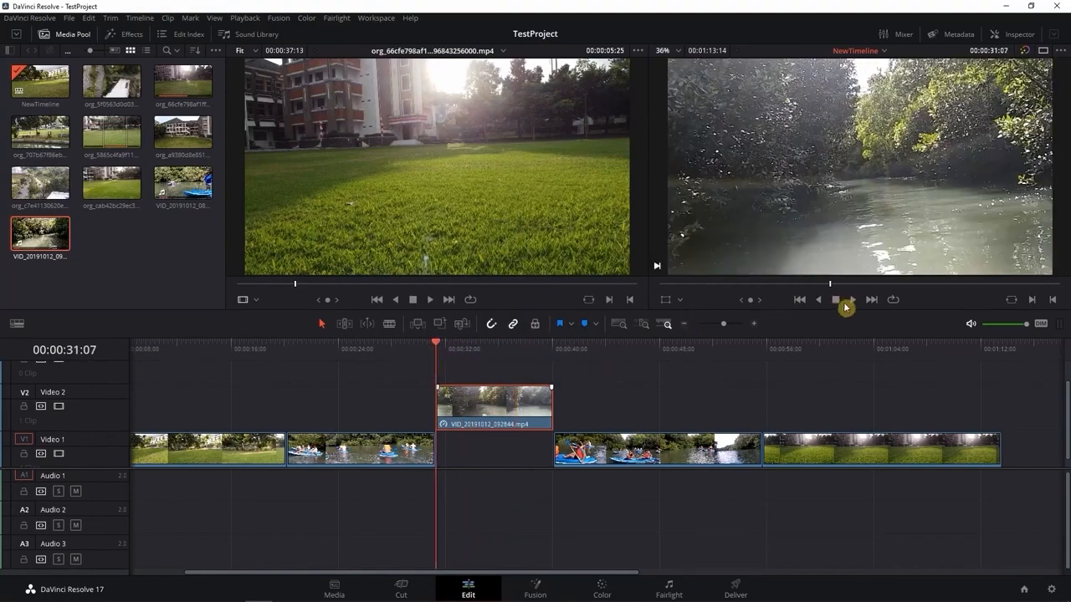
click(852, 302)
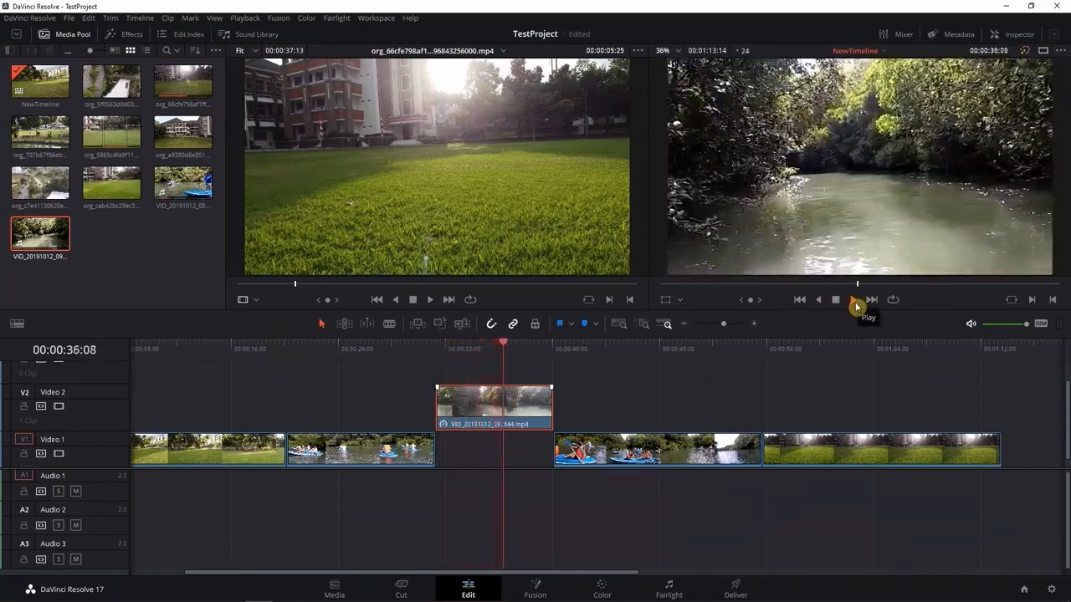
click(835, 299)
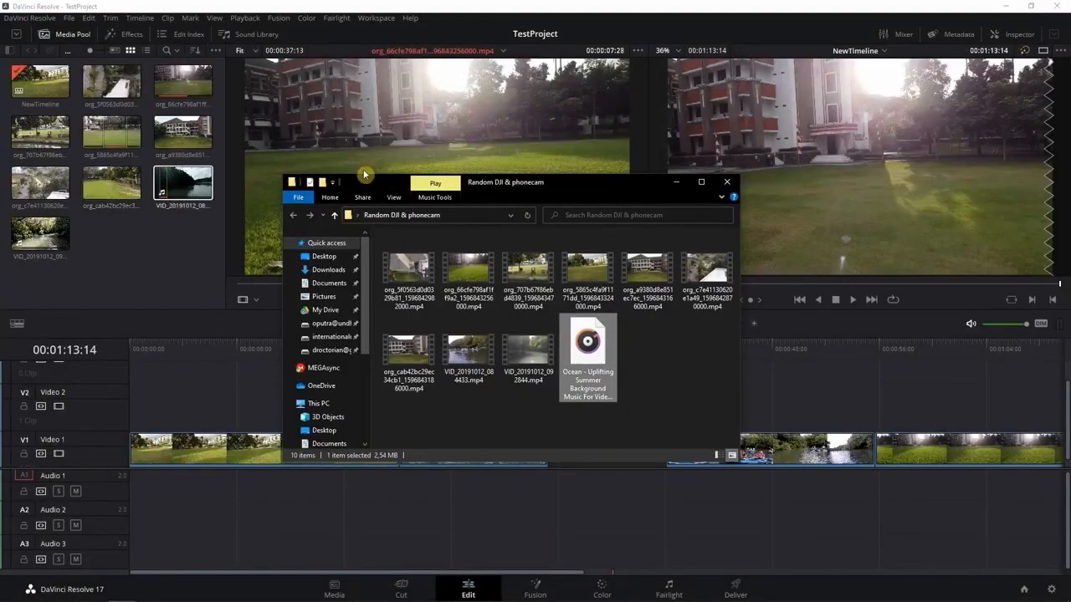
Import the Ocean - Uplifting Summer Background Music file from the Random DJI & phonecam folder into the media pool and load it for preview
drag(589, 345, 114, 268)
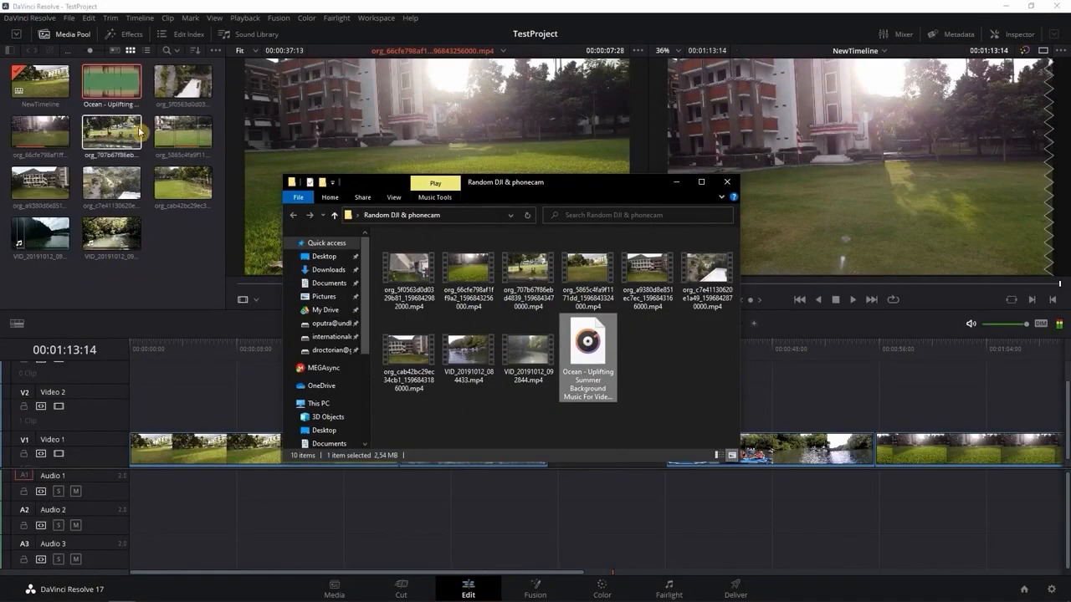
click(678, 181)
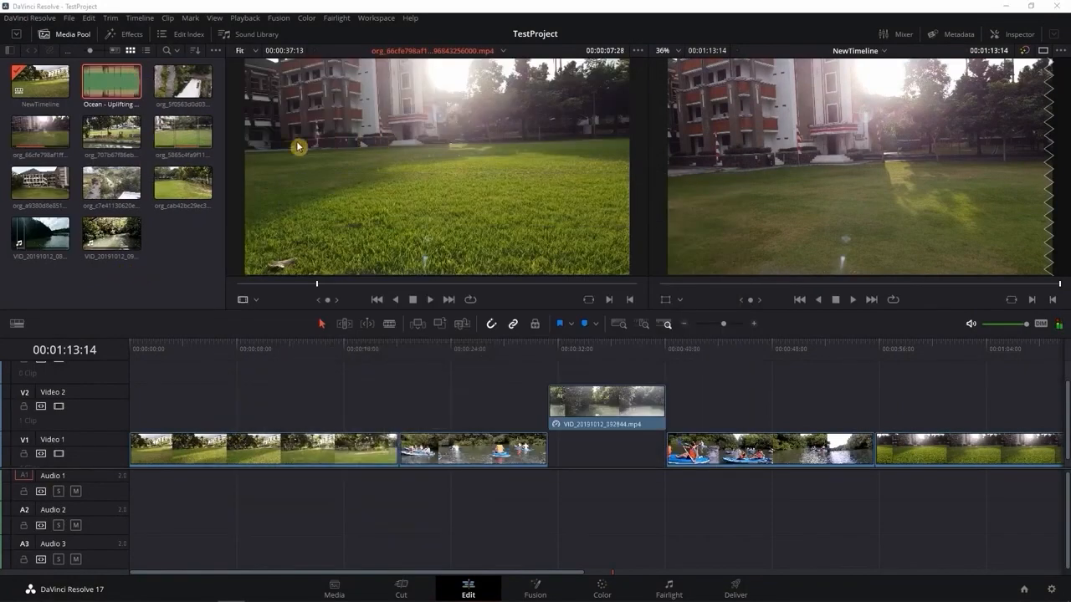
click(112, 87)
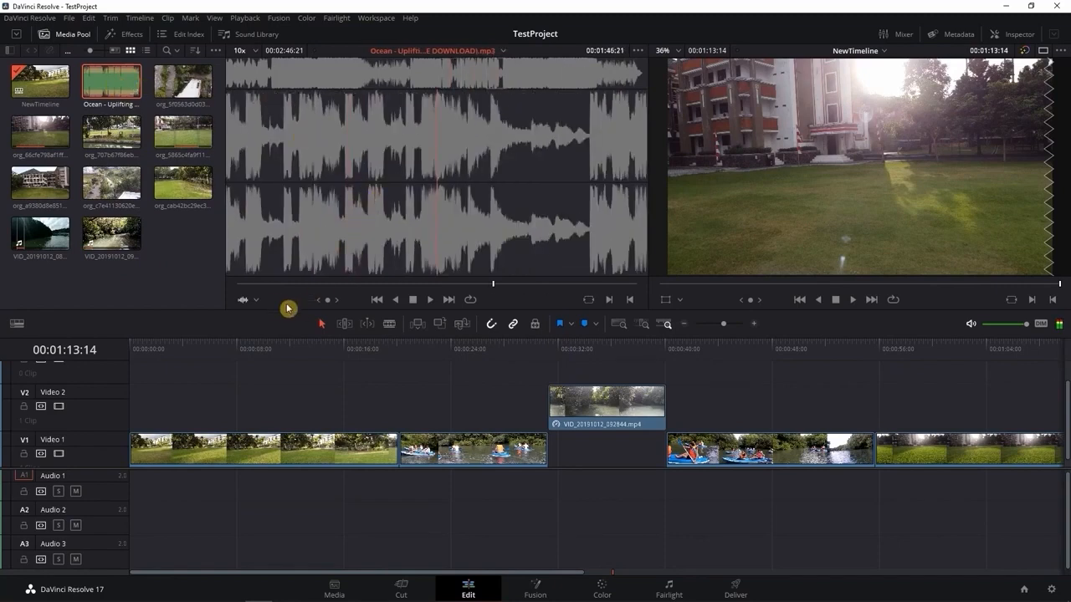
Play back the Ocean music from near its start in the source viewer and stop it after a few seconds
click(246, 285)
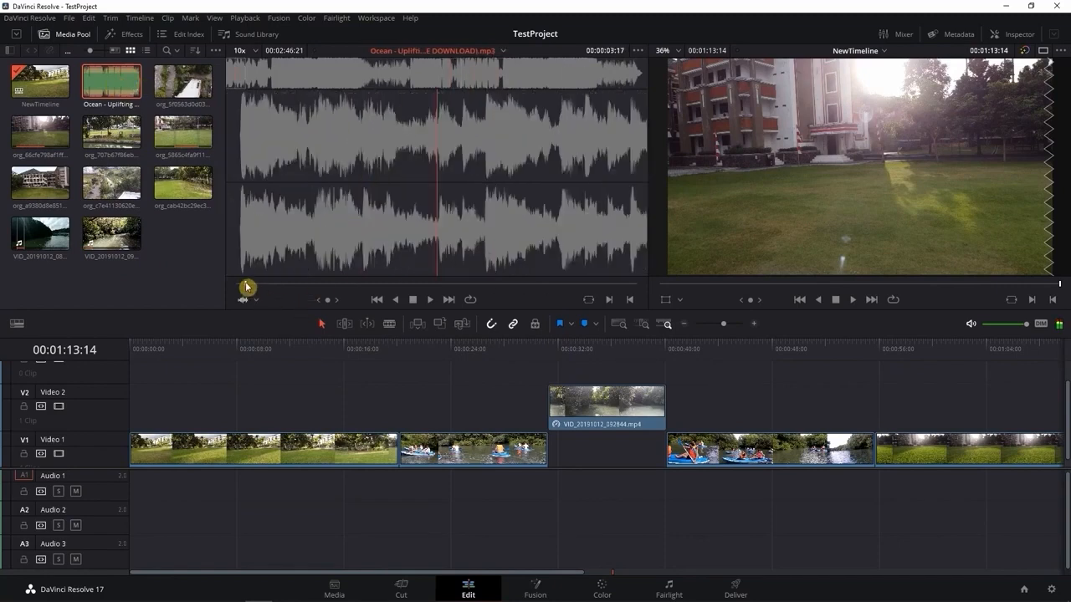
drag(247, 285, 242, 286)
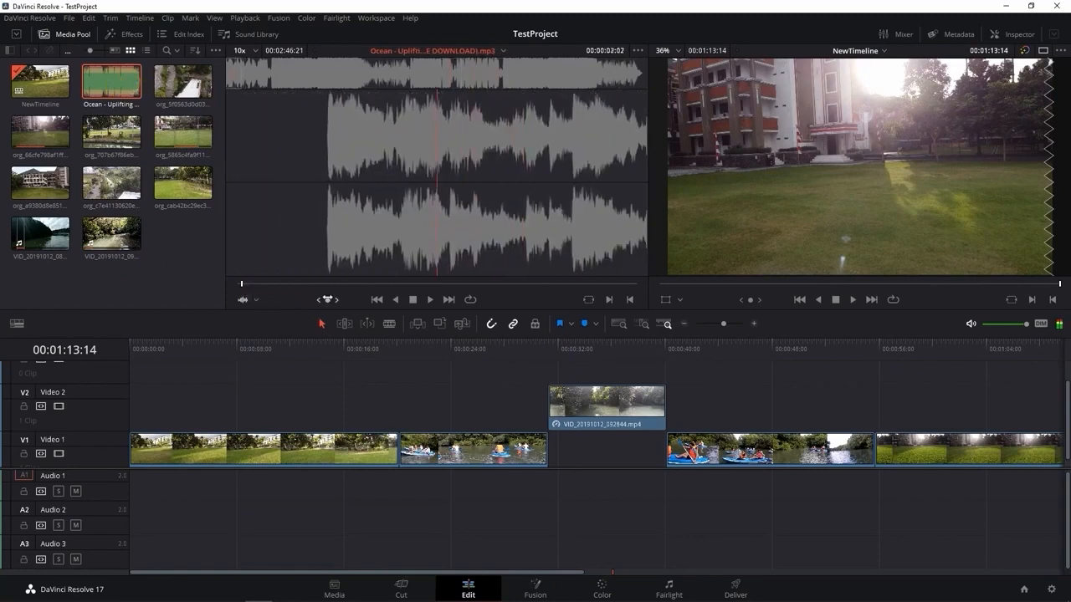
click(428, 302)
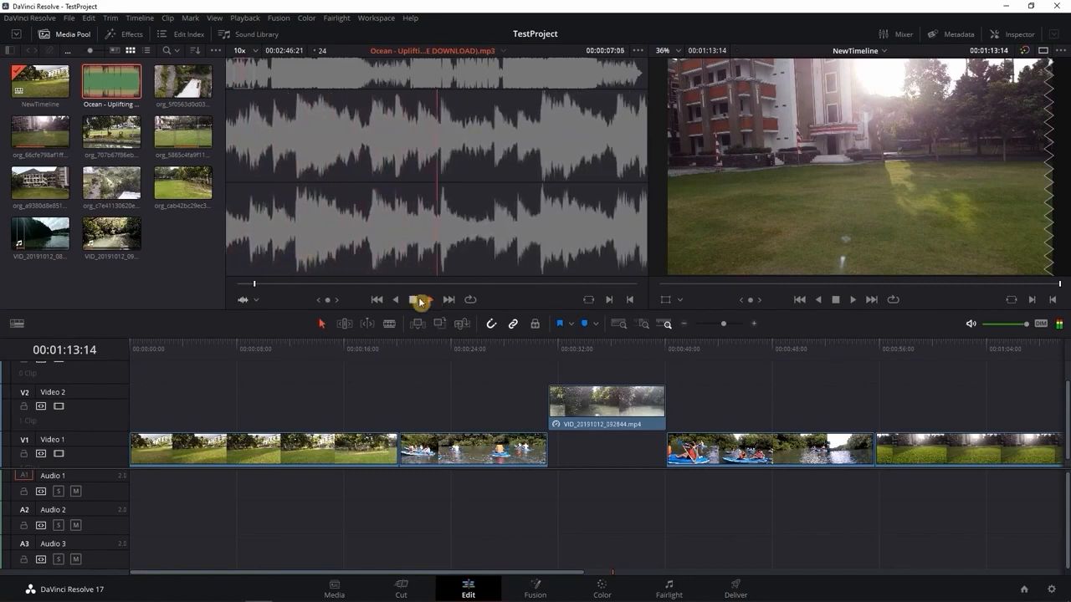
click(414, 299)
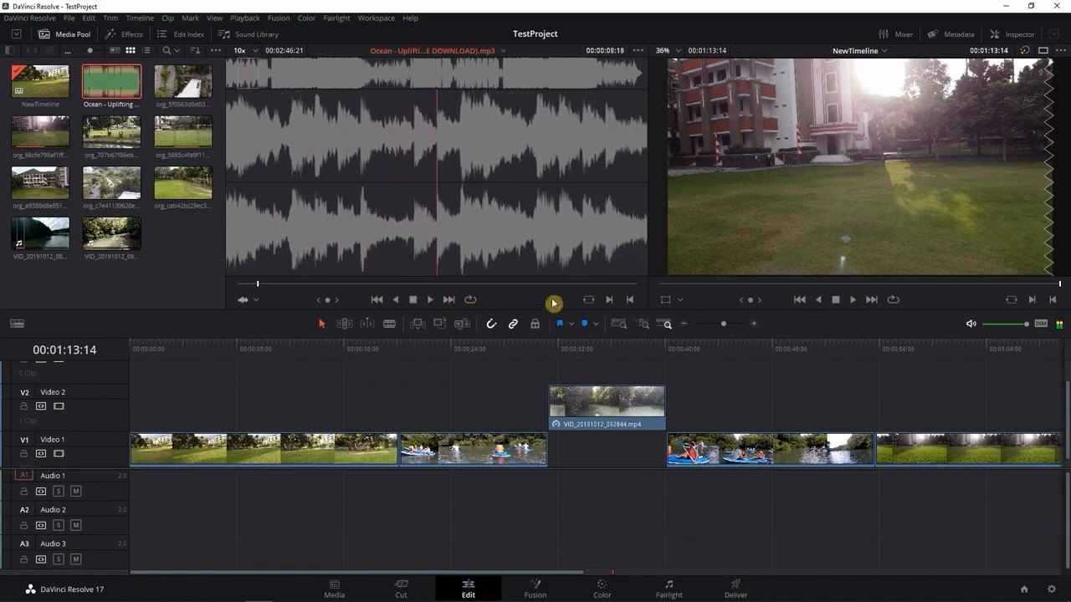
Mark the music's in point at 00:00:08:03 and out point at 00:00:57:00 in the source viewer, and clear both marks
drag(266, 281, 257, 286)
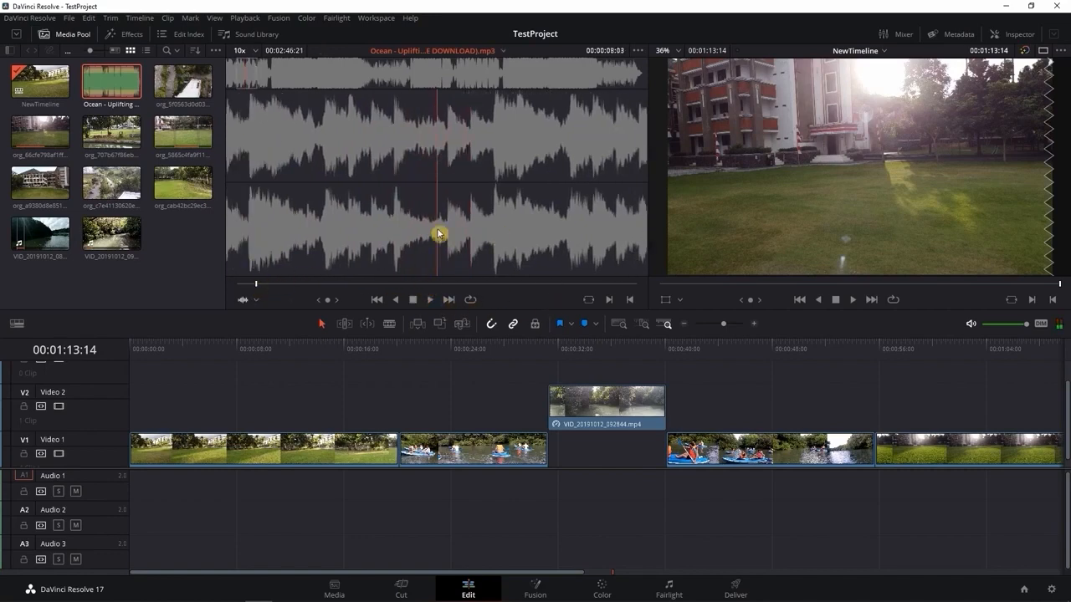
drag(345, 284, 375, 286)
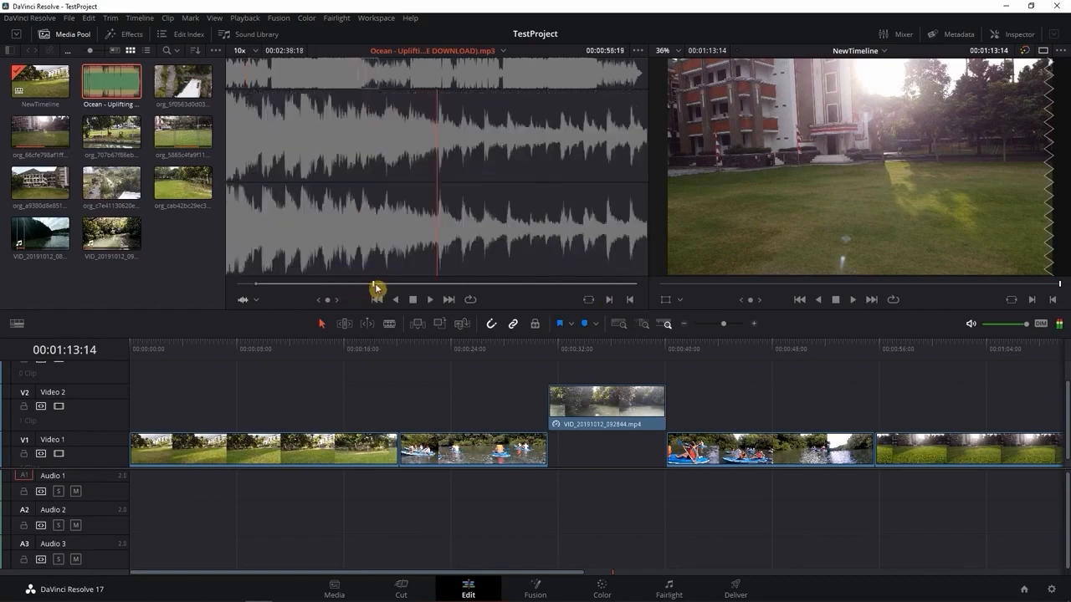
click(630, 300)
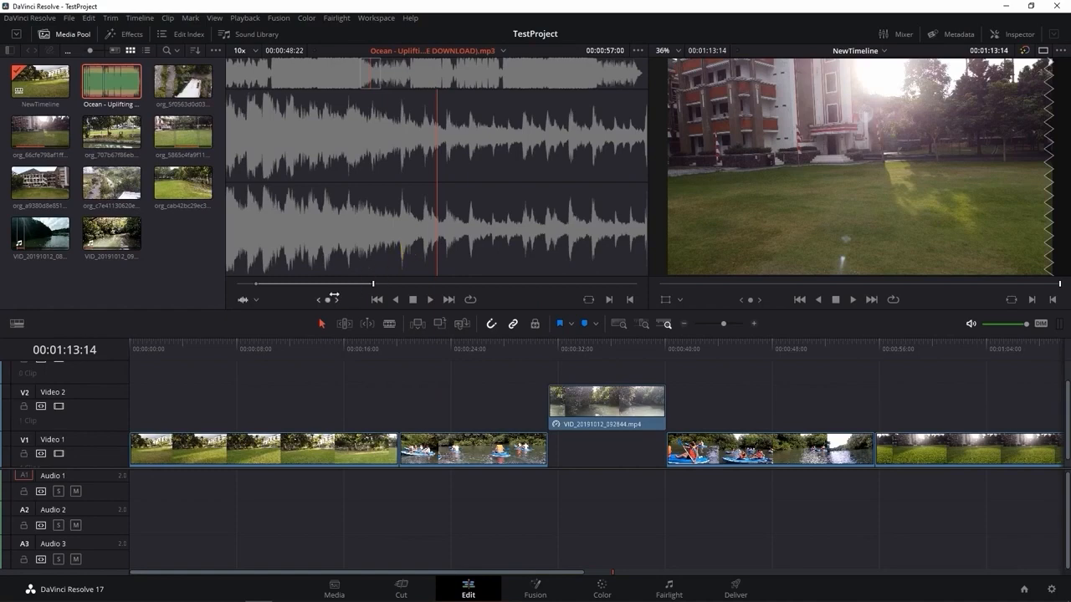
key(alt+i)
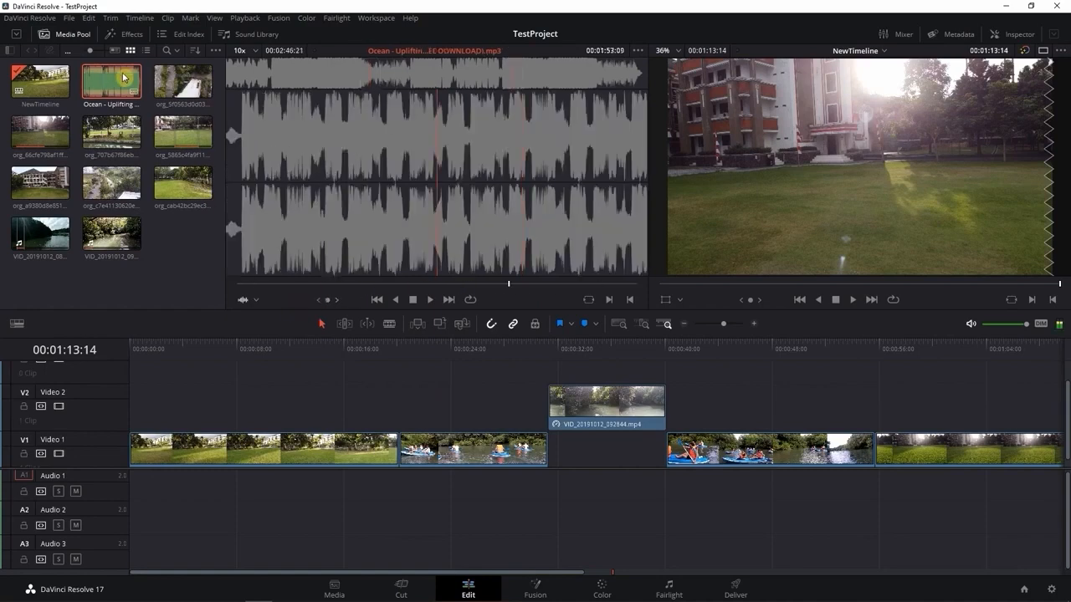
Place the whole Ocean music clip at the start of Audio 1 and move the river clip from Video 2 into the gap on Video 1
drag(121, 96, 132, 485)
drag(601, 400, 601, 448)
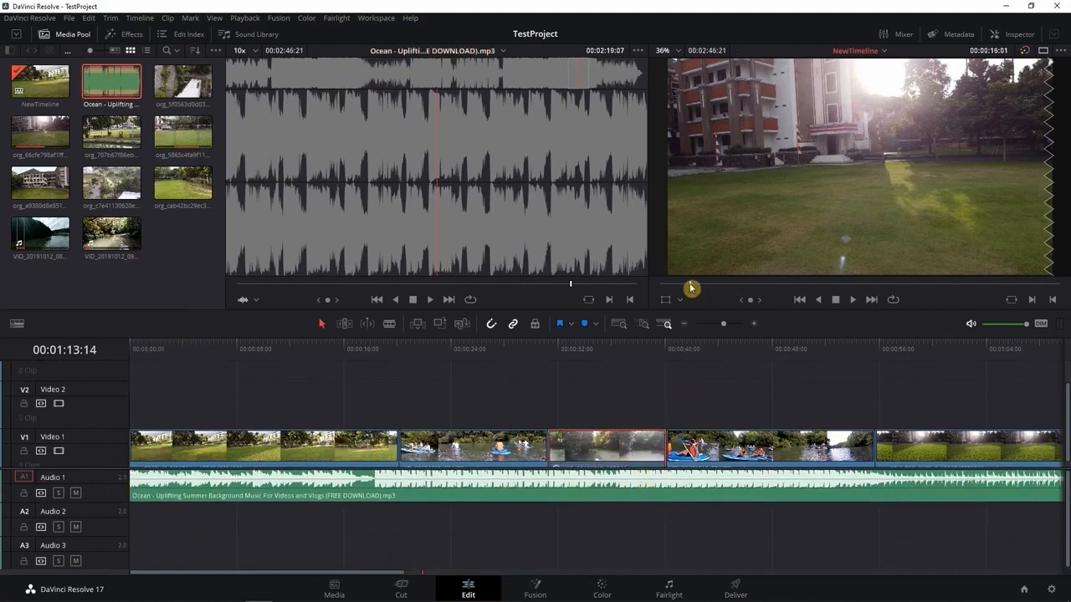
Play back the timeline with music from its start, sample sections further on, and stop at 00:00:30:11
key(Home)
click(850, 304)
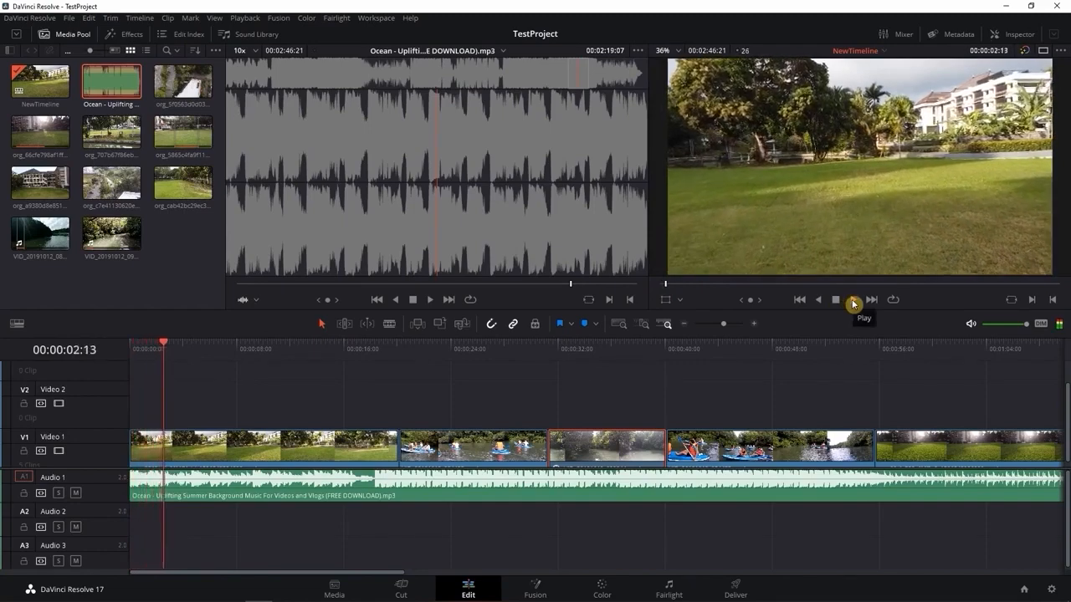
drag(766, 284, 899, 283)
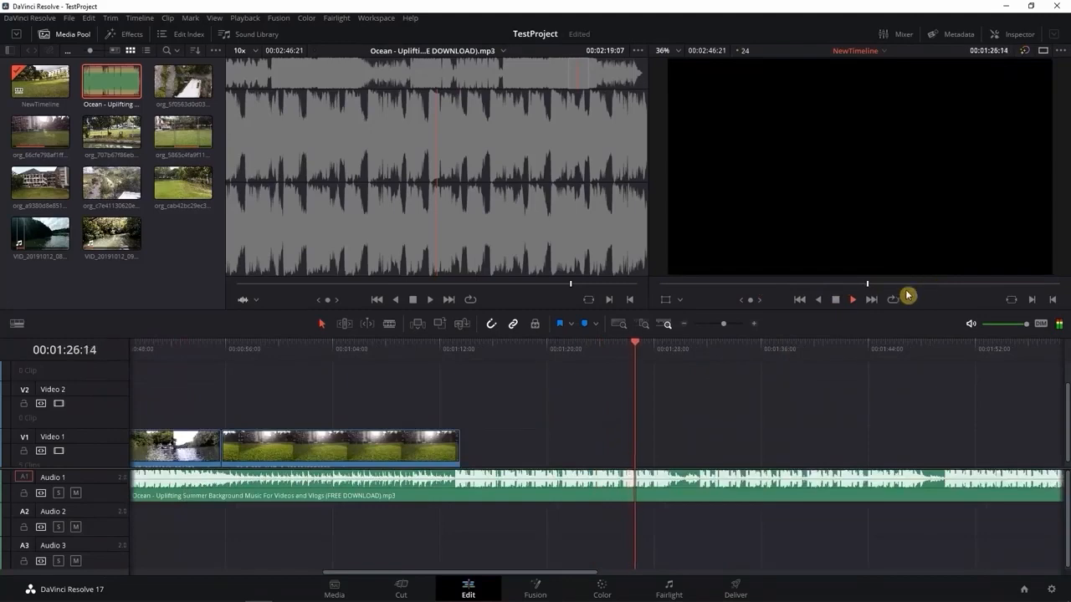
click(730, 285)
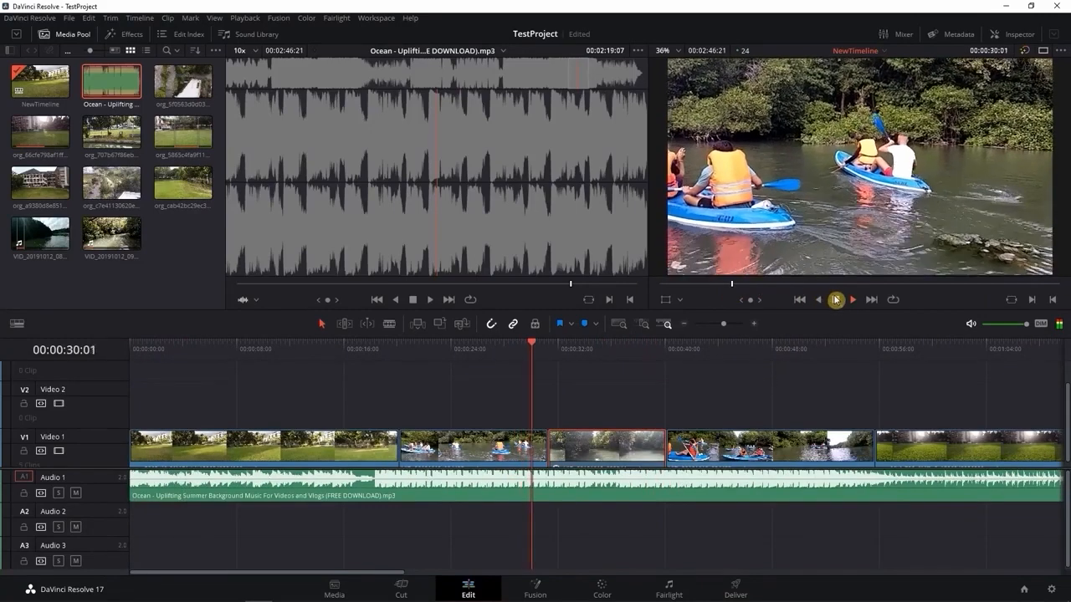
click(835, 300)
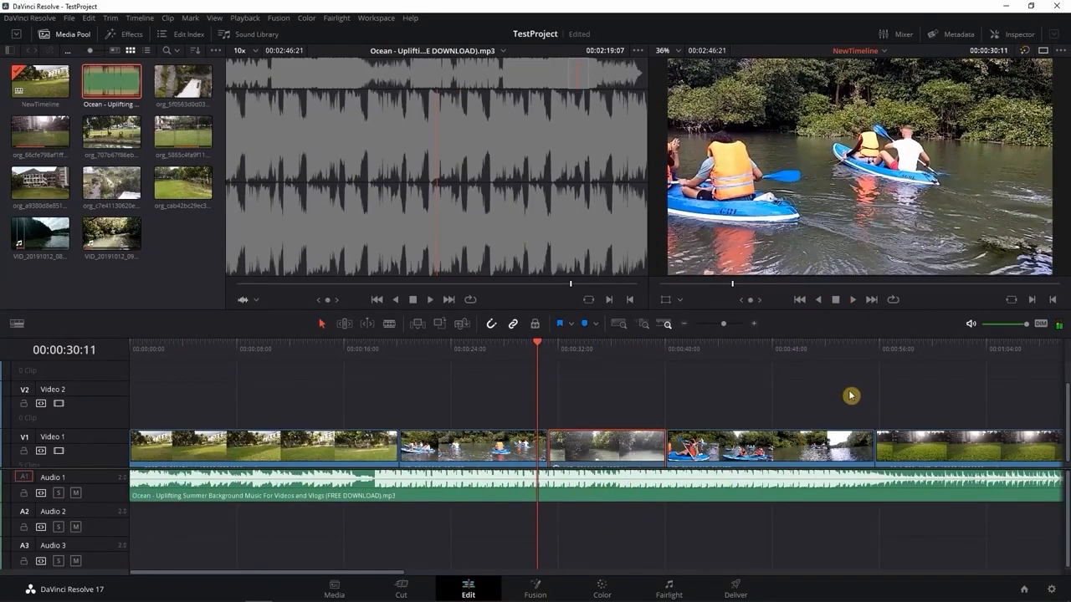
Check where the music extends beyond the last video clip at 00:01:13:14, and return the timeline view to its start
click(863, 285)
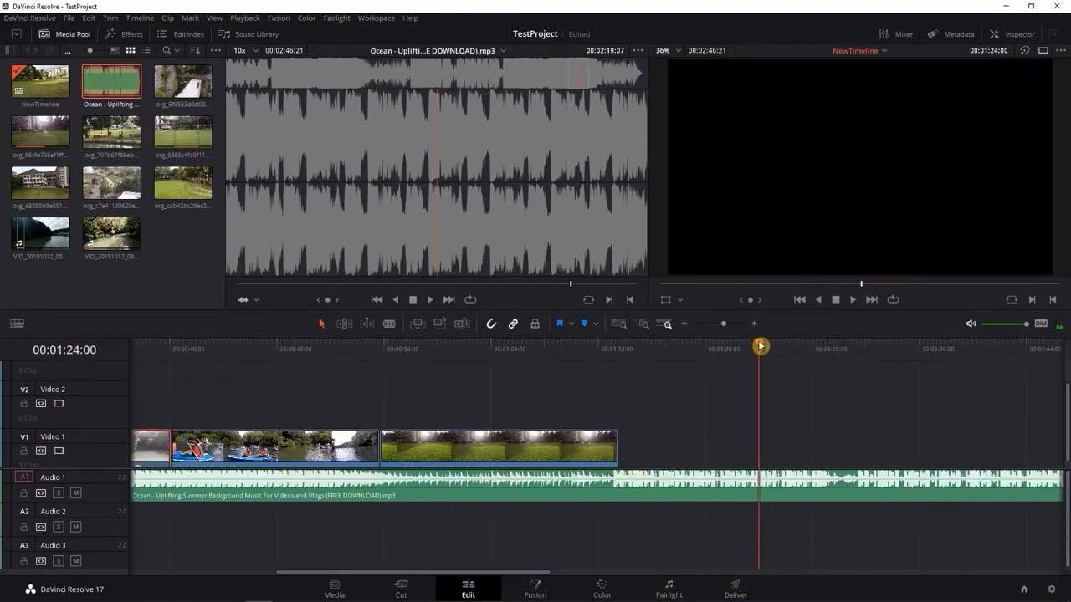
drag(760, 345, 609, 374)
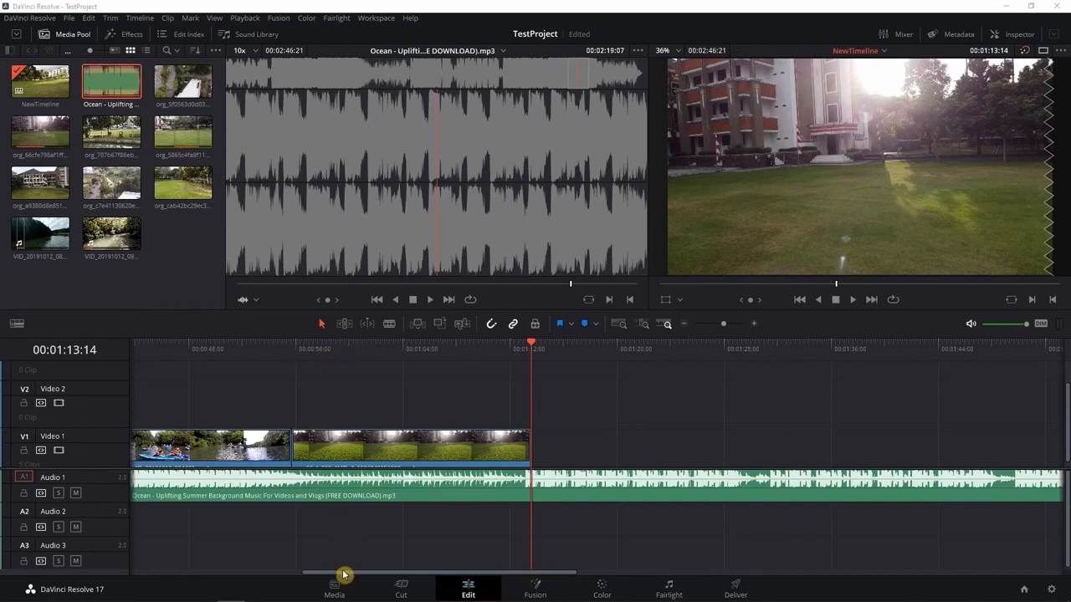
drag(343, 575, 132, 574)
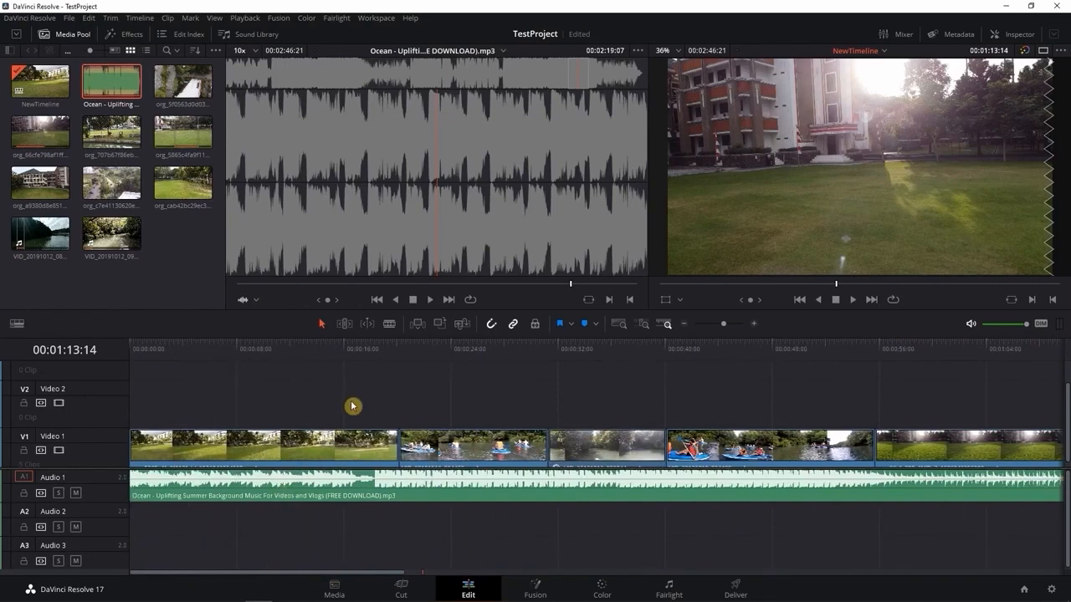
Add a Cross Dissolve video transition at the cut between the first park clip and the kayak clip on Video 1
click(256, 302)
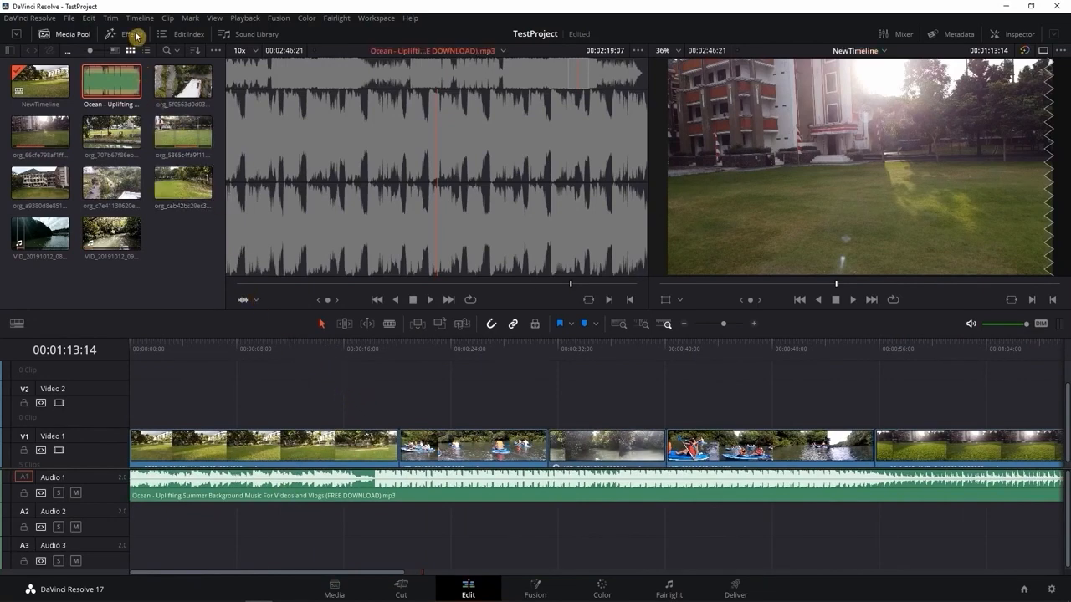
click(136, 36)
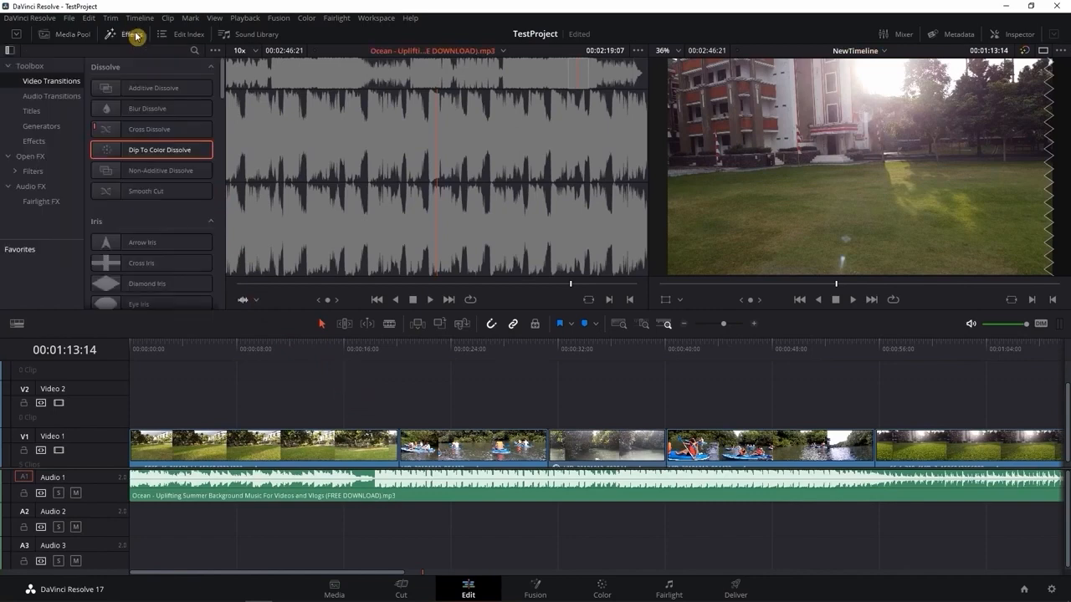
click(53, 97)
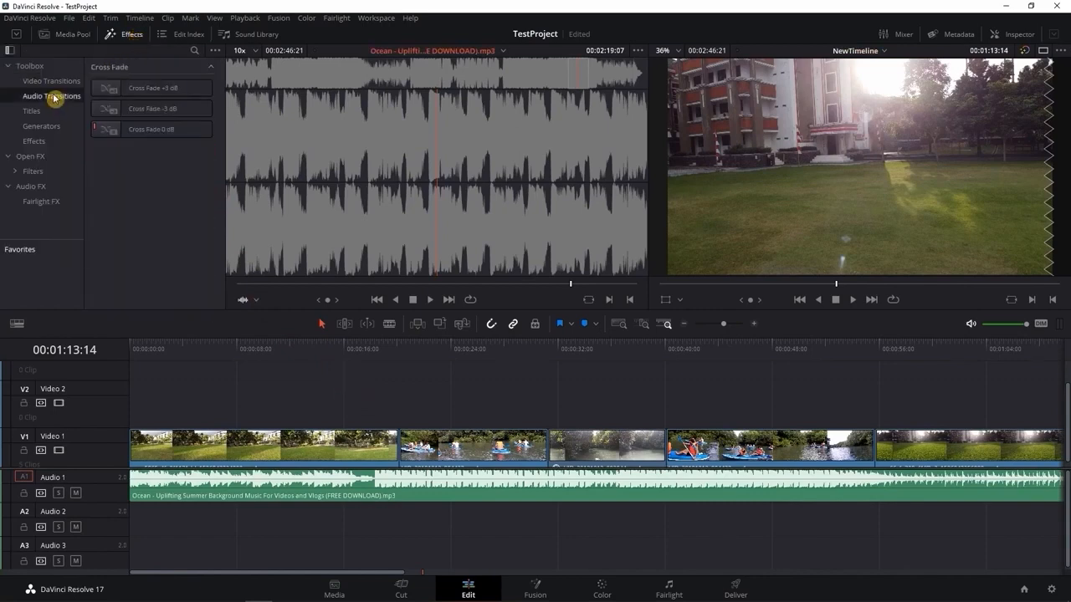
click(53, 82)
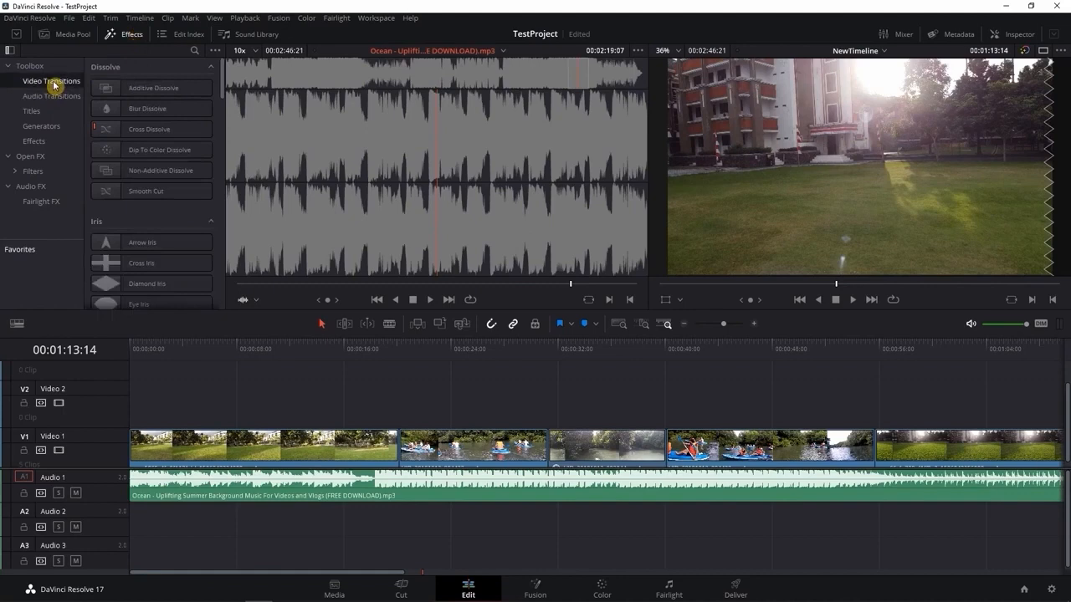
click(159, 136)
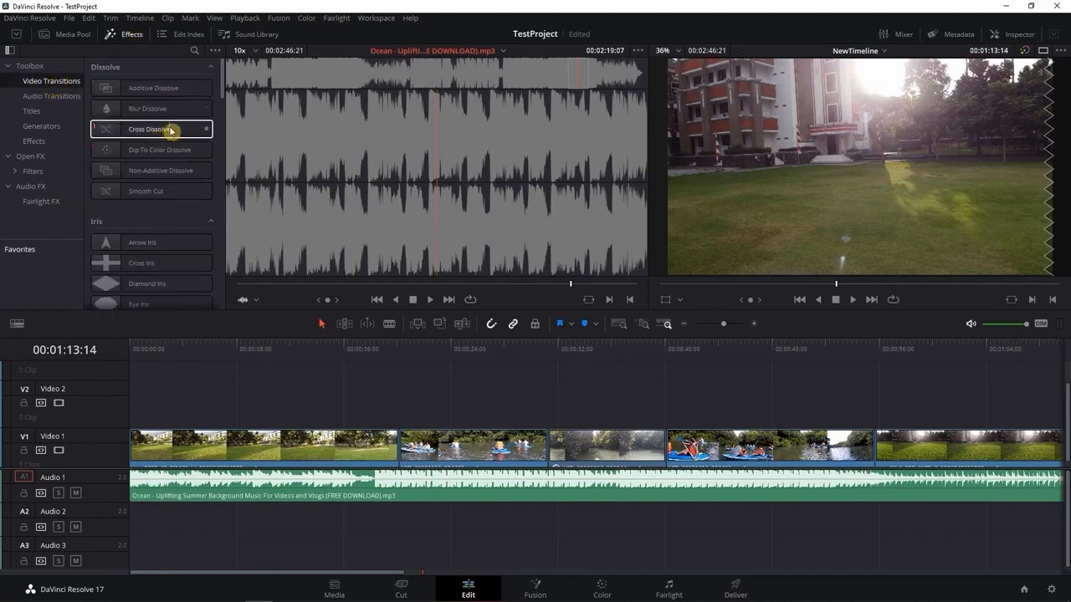
mouse_move(167, 131)
mouse_down()
mouse_move(193, 132)
mouse_move(317, 243)
mouse_move(408, 428)
mouse_move(400, 436)
mouse_up()
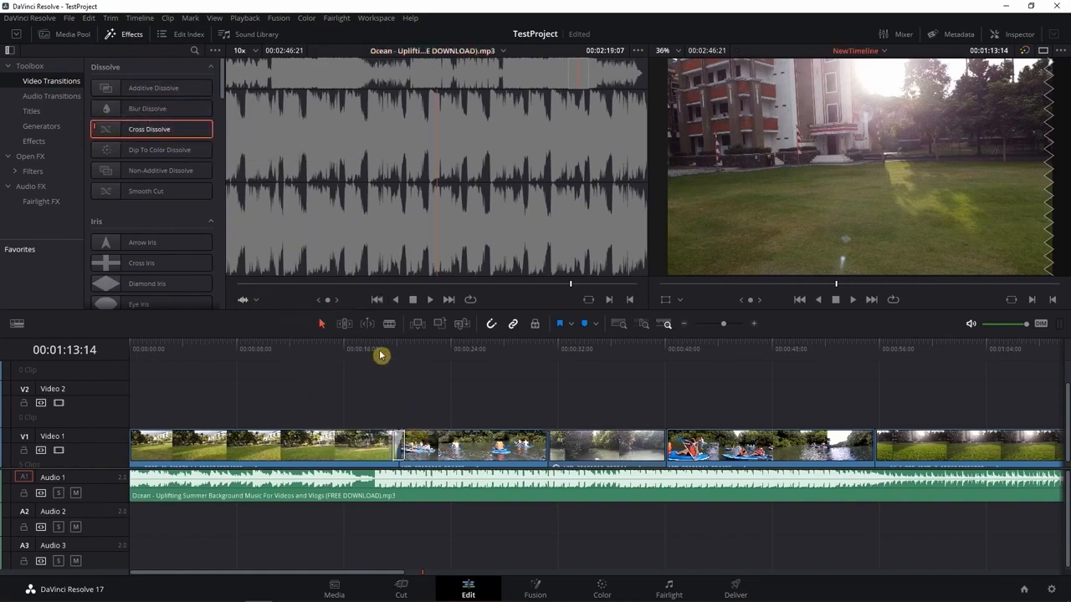
Play back the Cross Dissolve between the park and kayak clips from 00:00:16:11 and stop at 00:00:22:03
drag(386, 348, 352, 347)
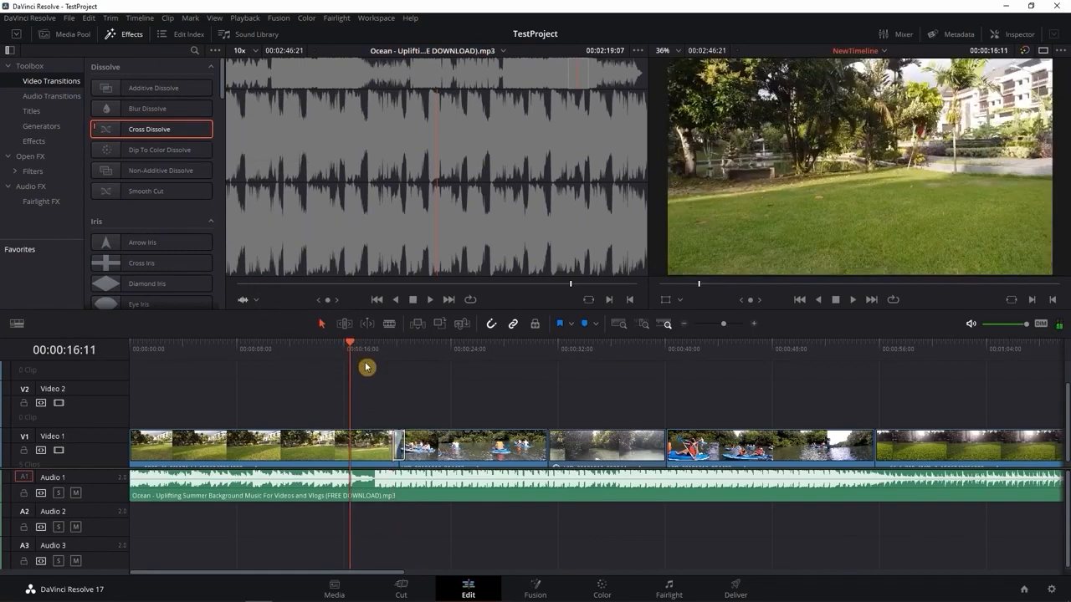
key(space)
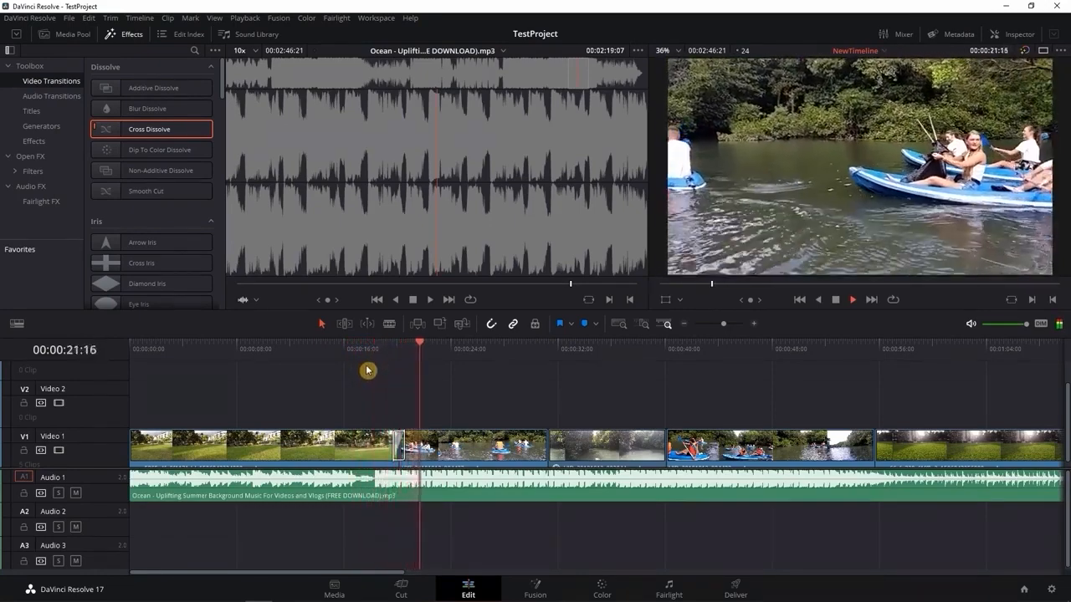
key(space)
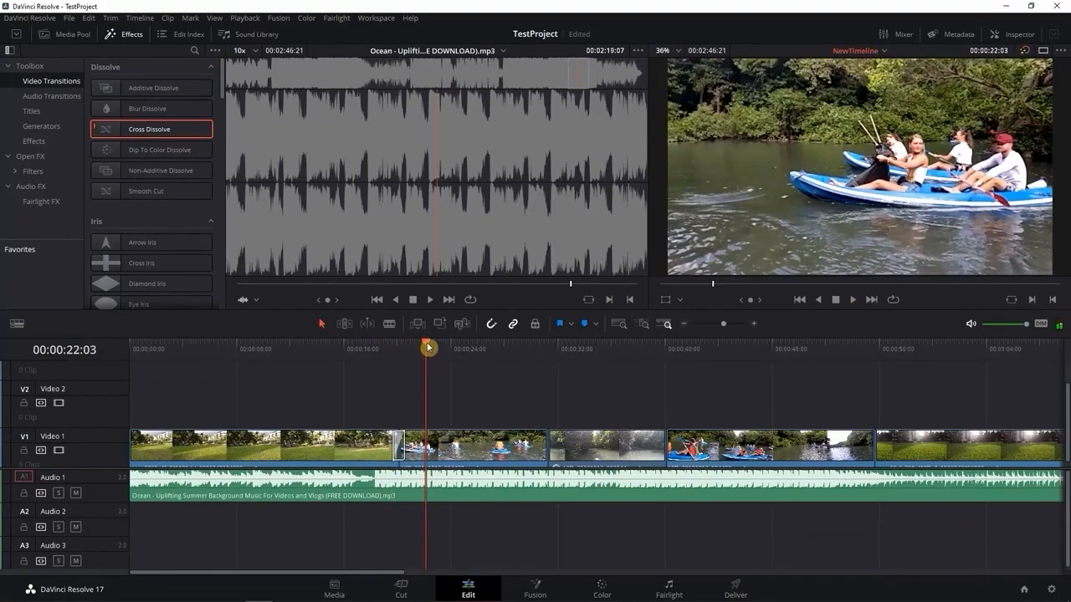
Lengthen the Cross Dissolve so it starts at 00:00:18:05, and play it back from 00:00:17:05
click(427, 345)
drag(427, 345, 373, 346)
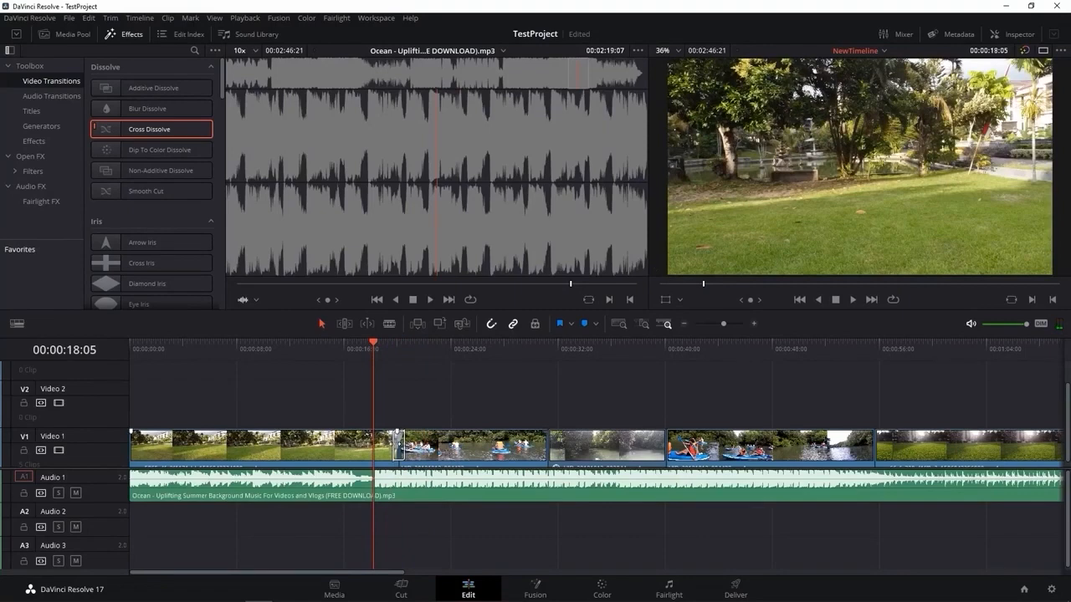
drag(400, 442, 391, 448)
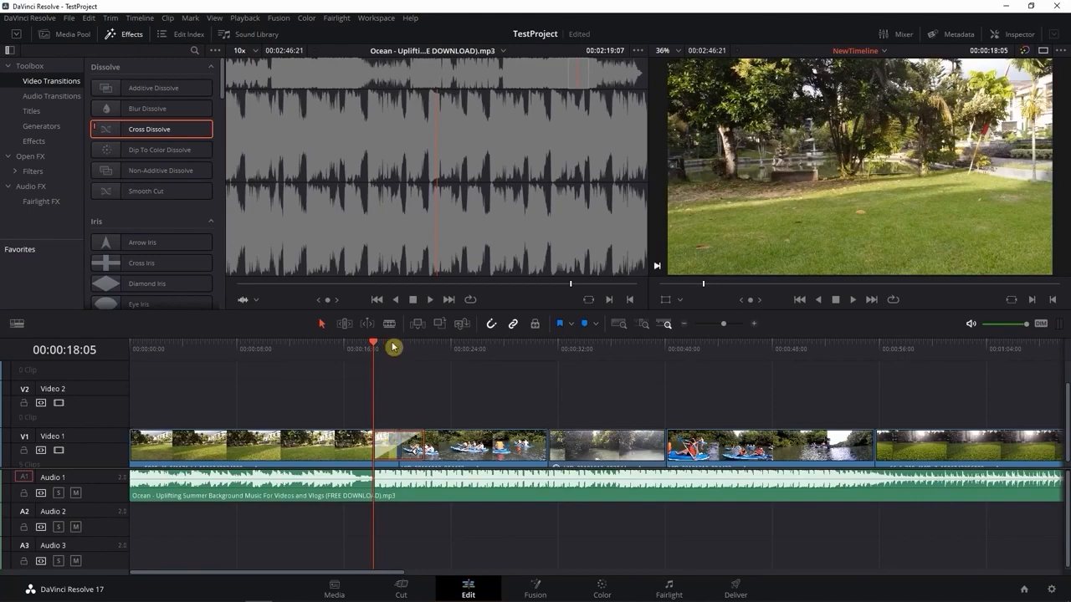
drag(369, 346, 361, 348)
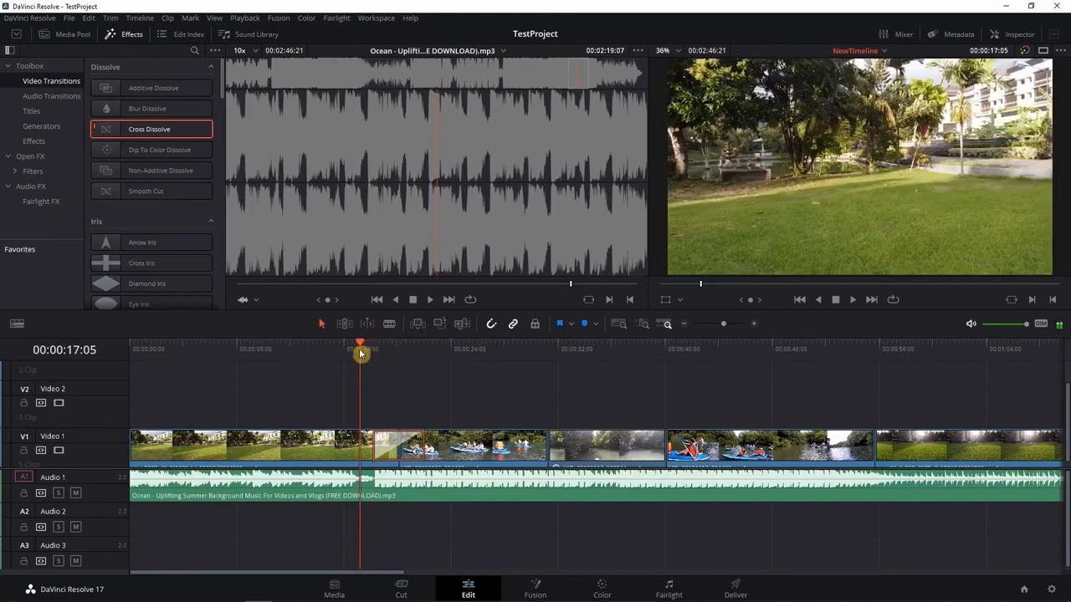
key(space)
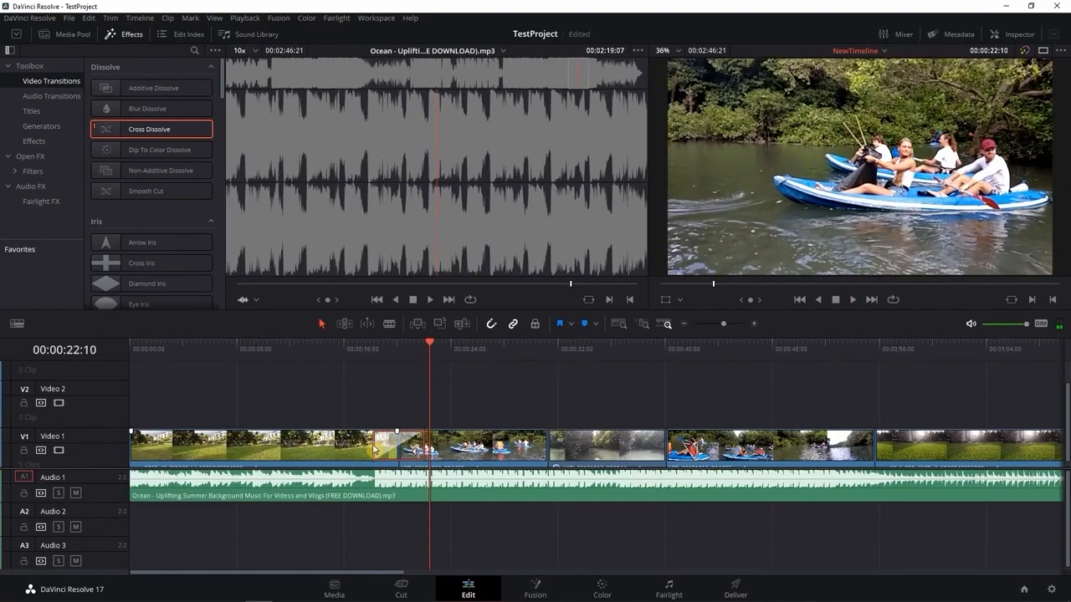
Shorten the Cross Dissolve between the park and kayak clips to about 2 seconds and play it back from 00:00:16:11
drag(424, 446, 411, 446)
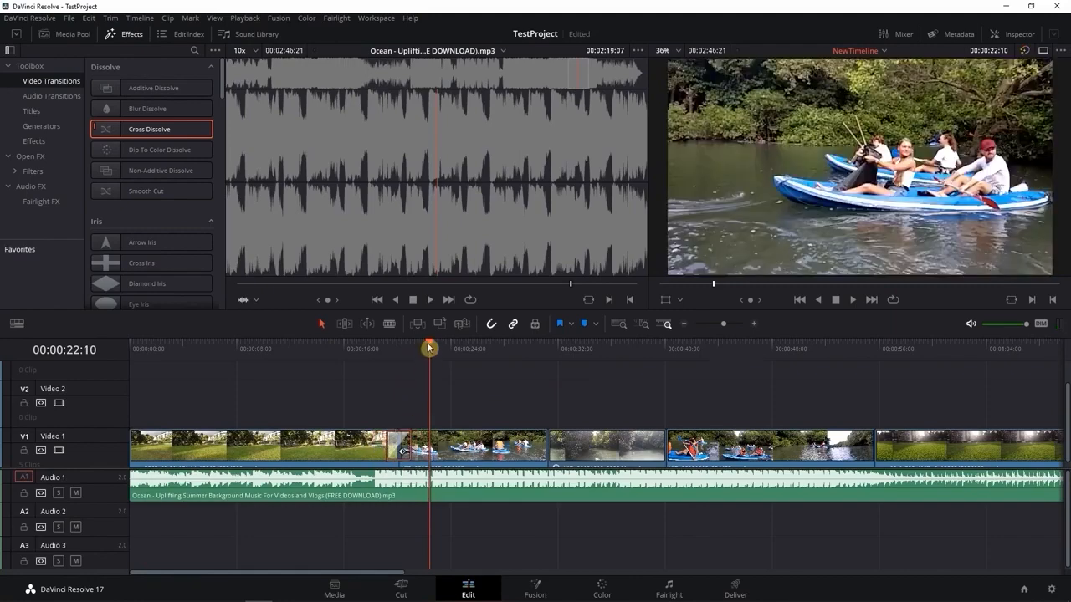
drag(429, 347, 352, 351)
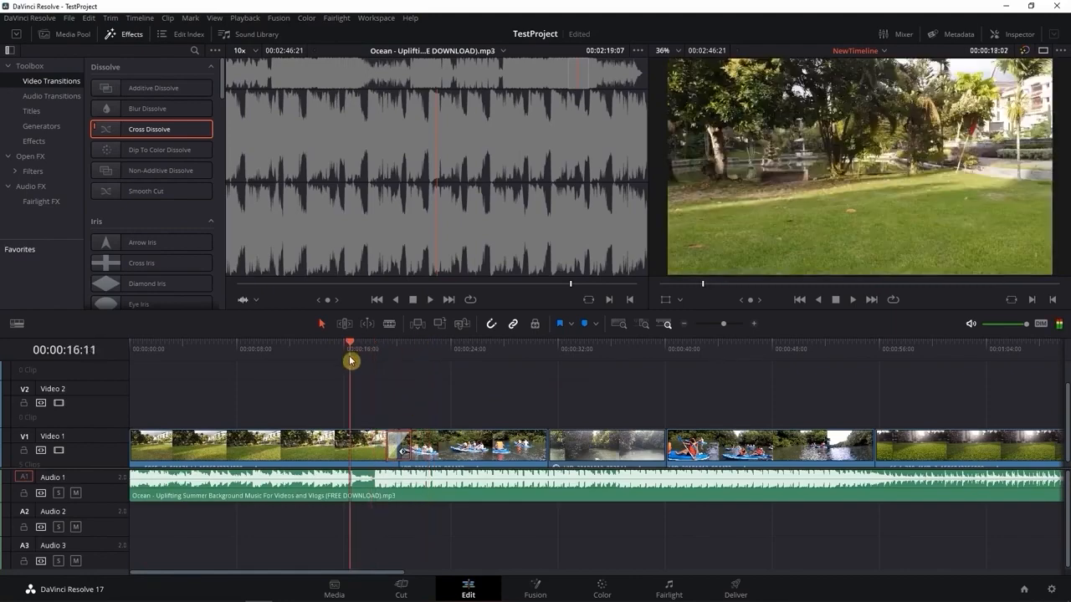
key(space)
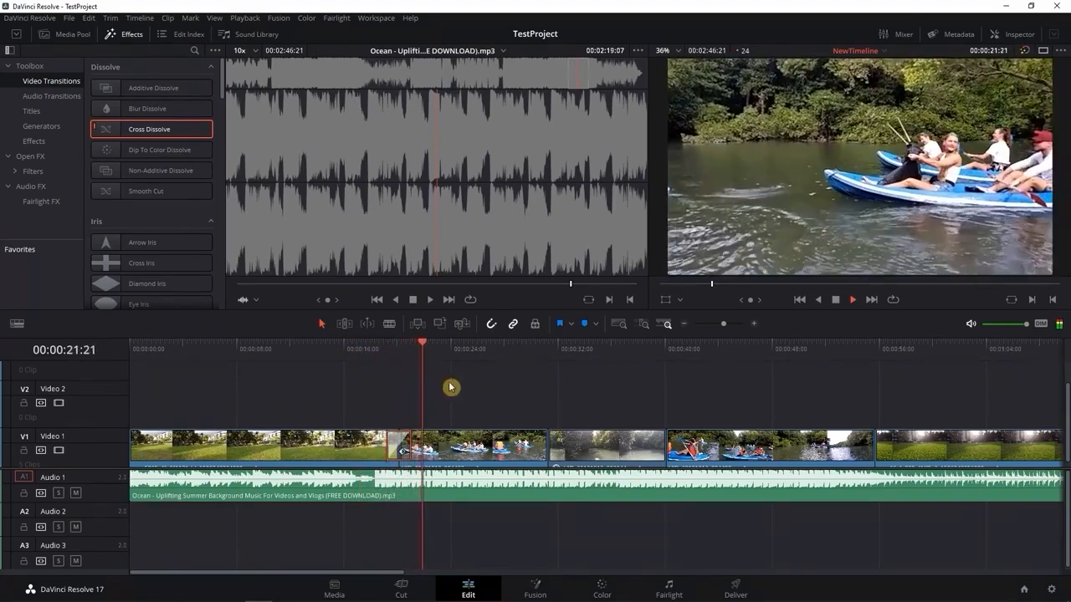
key(space)
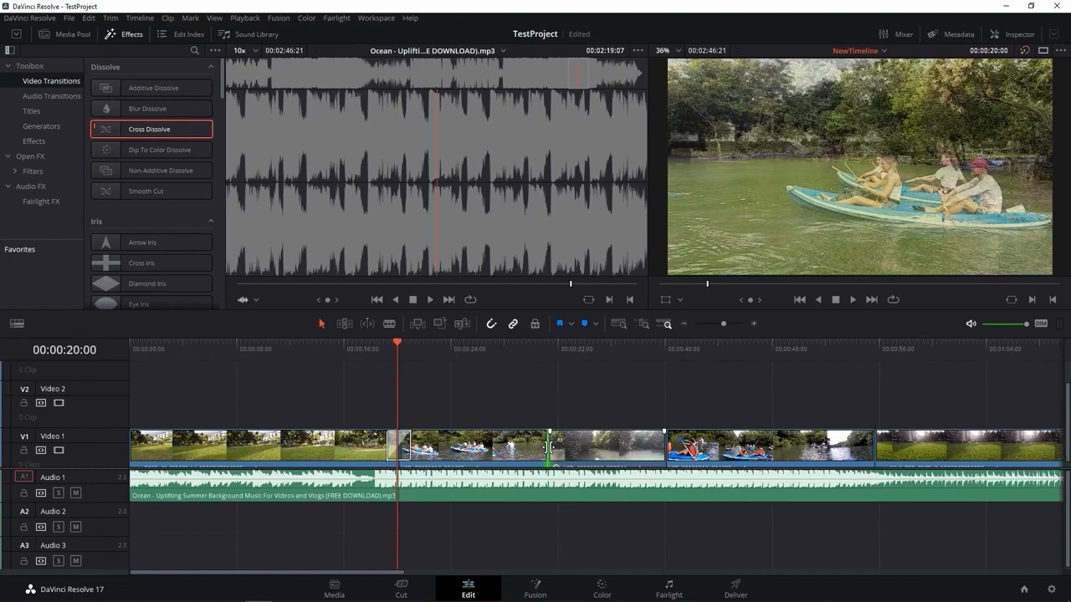
Add the default Cross Dissolve to the three remaining cuts between the clips on Video 1
key(ctrl+t)
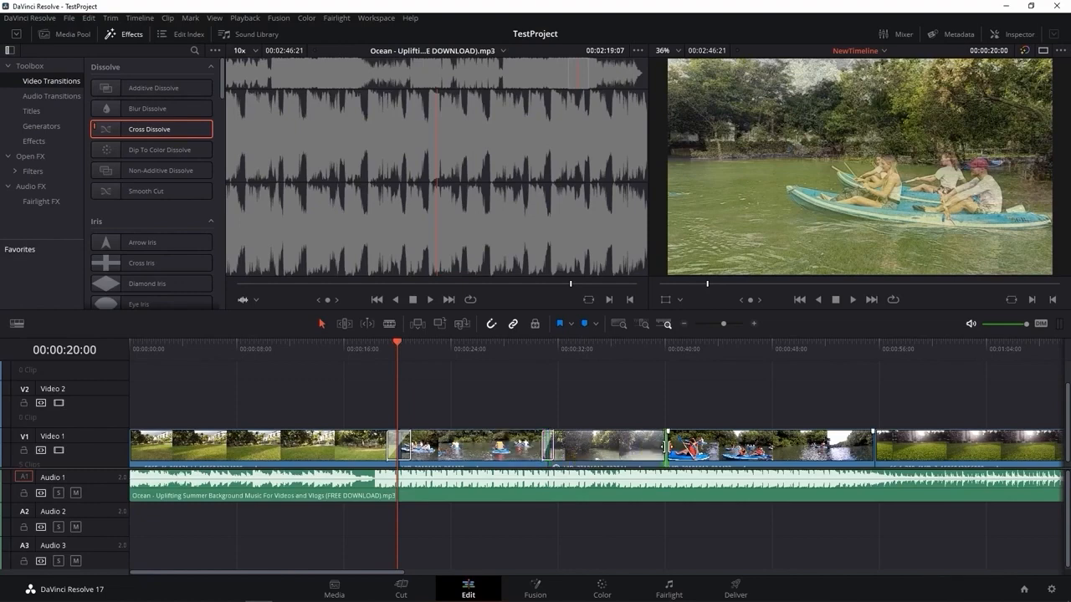
click(873, 445)
key(ctrl+t)
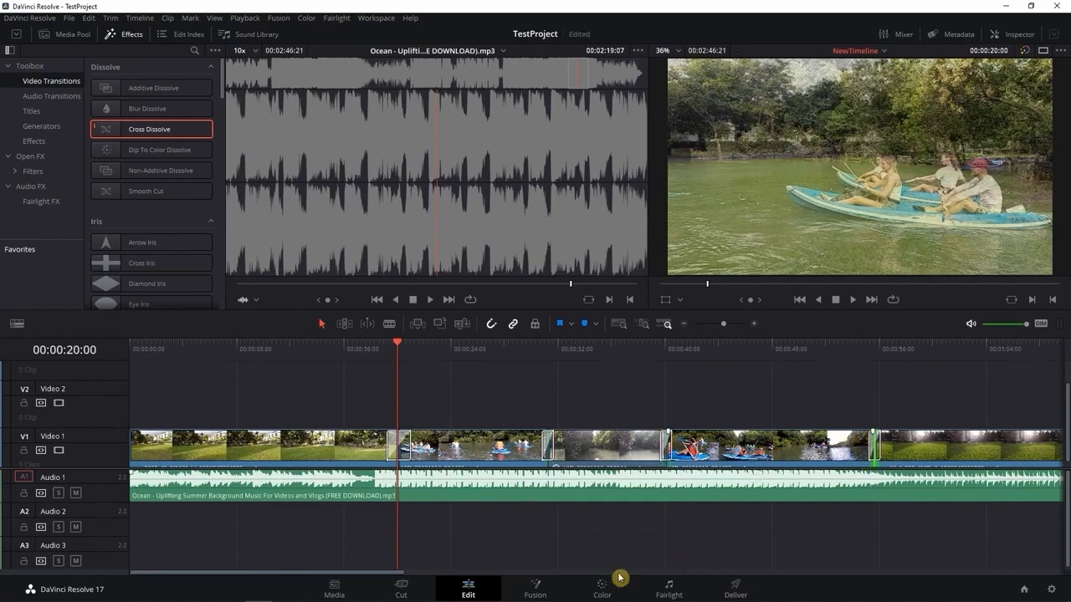
drag(392, 575, 426, 574)
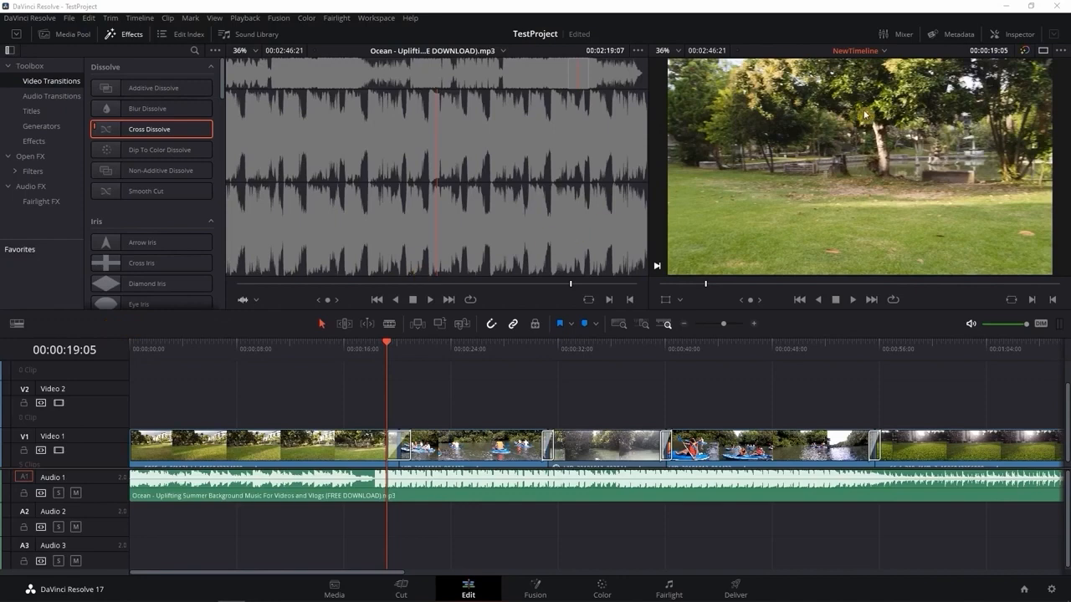
Open the Inspector and look through the park clip's video properties, from Transform to Retime and Scaling
click(1013, 38)
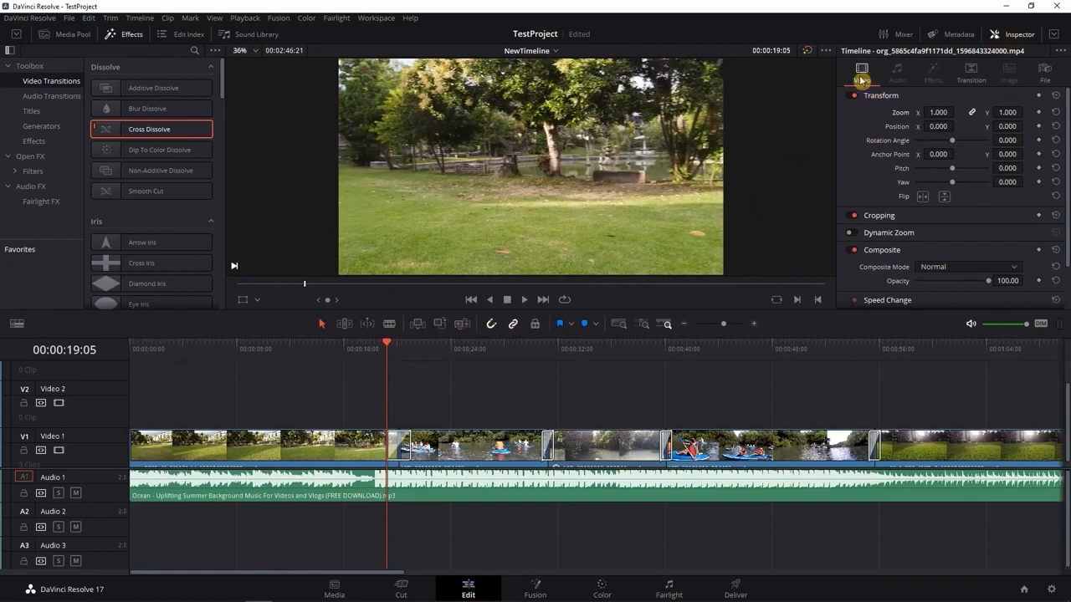
scroll(869, 144, down, 3)
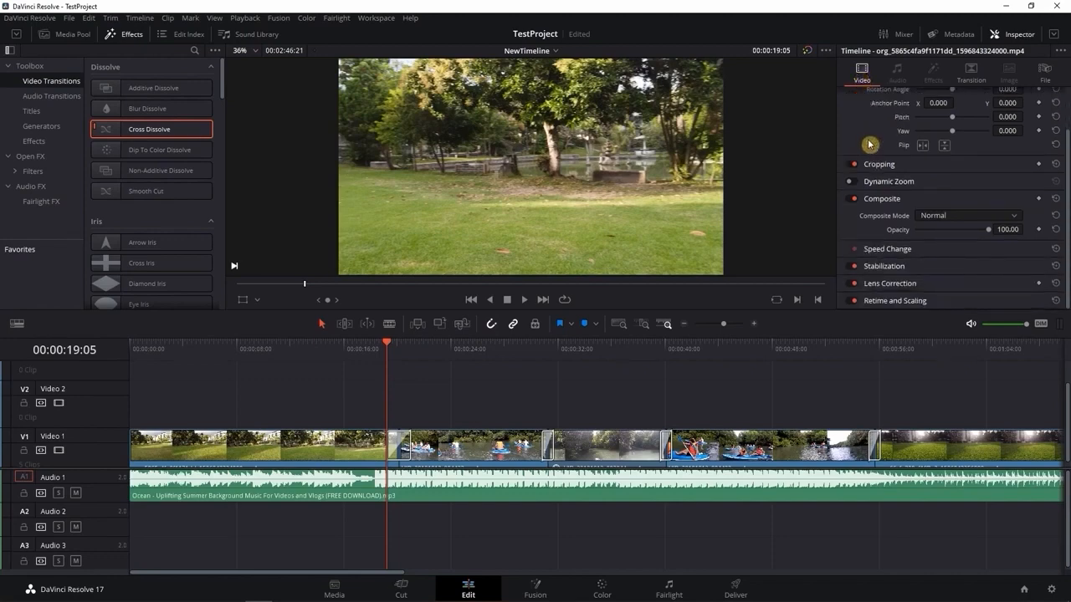
scroll(869, 144, up, 2)
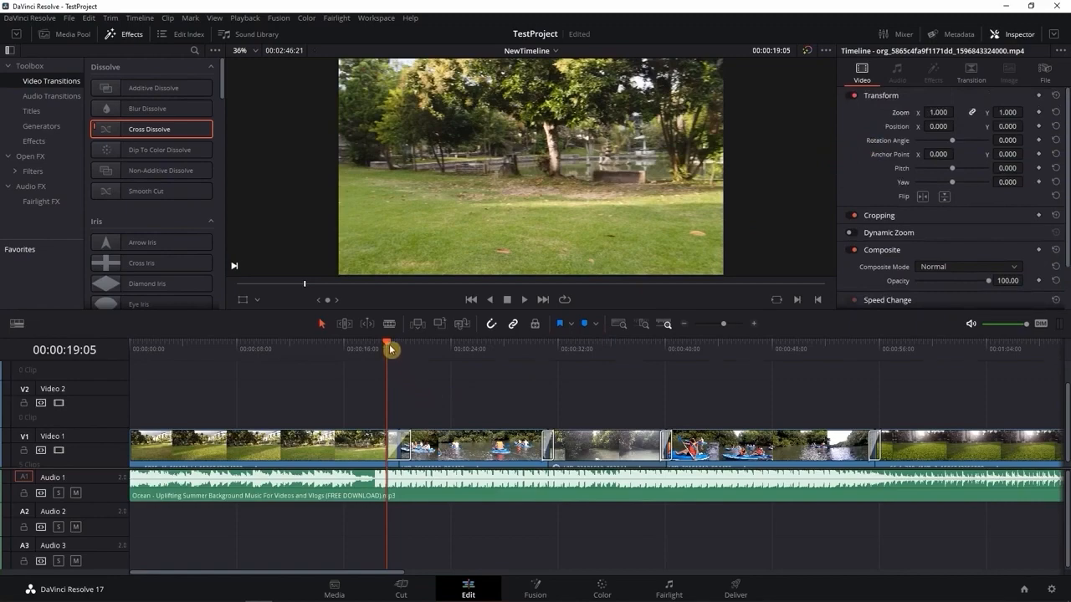
Split the first kayak clip on Video 1 at 00:00:26:05 and return to the selection tool
drag(388, 346, 482, 347)
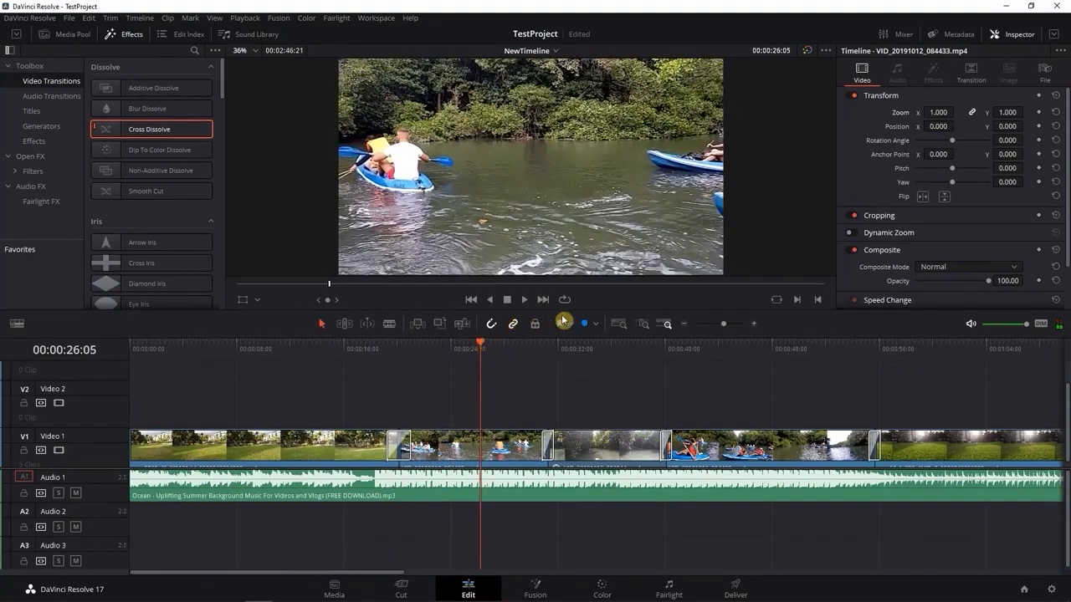
click(389, 324)
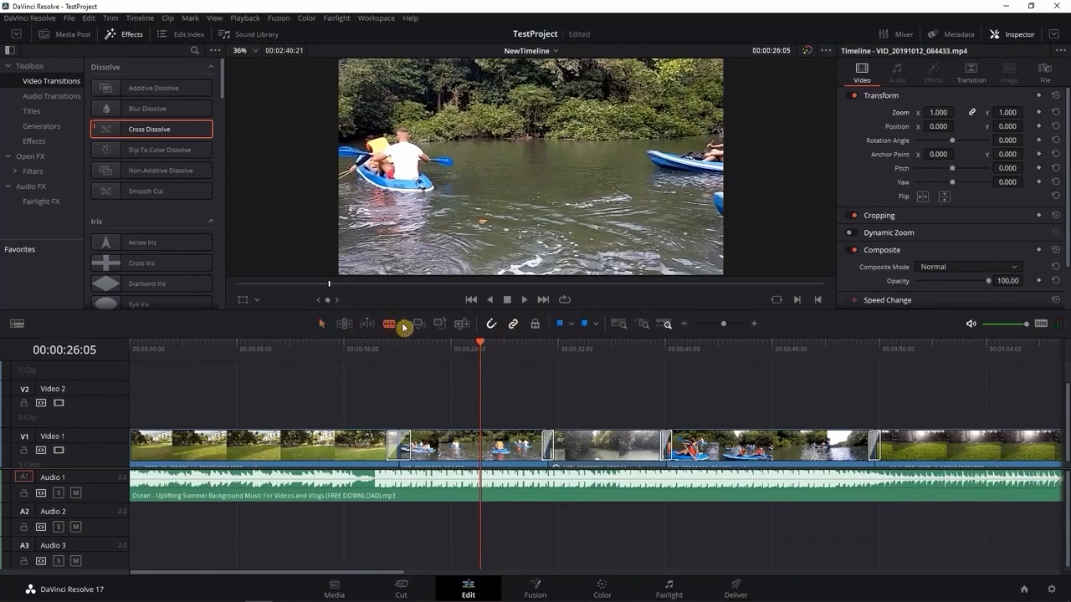
click(485, 443)
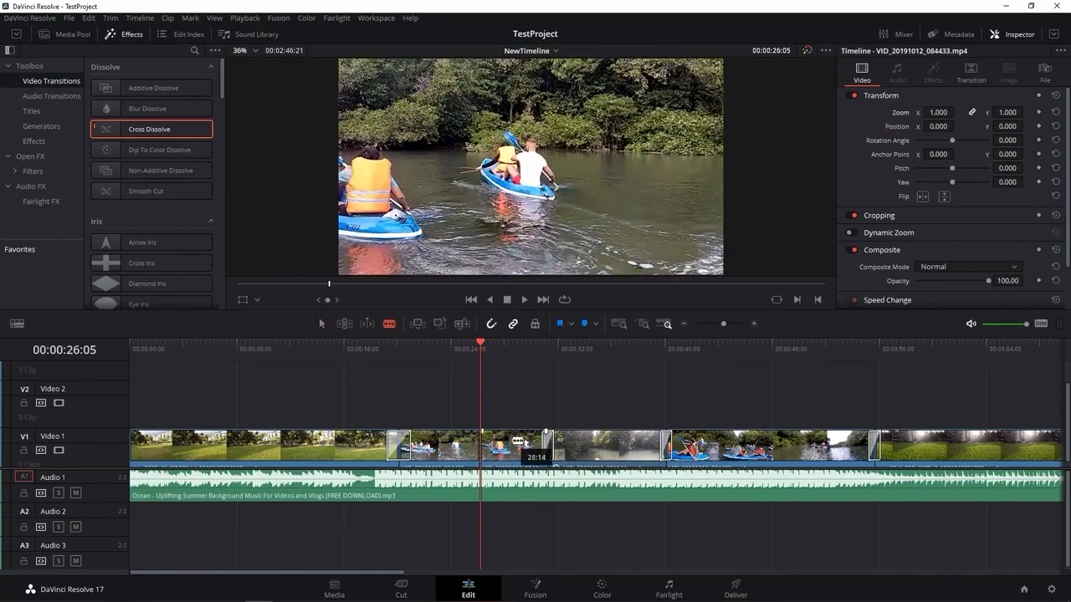
click(325, 325)
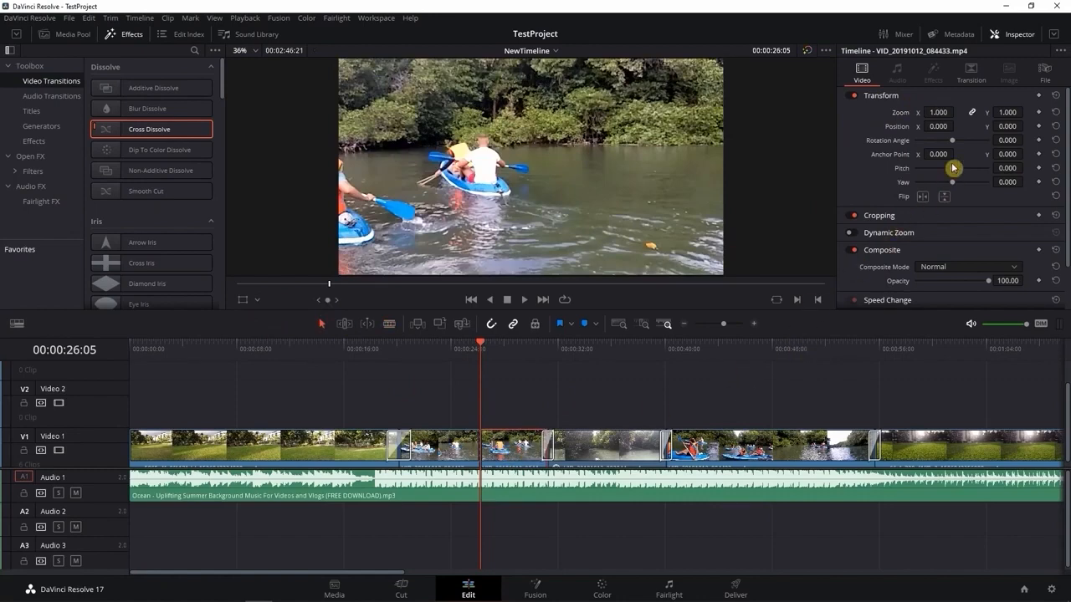
Set the second half of the split kayak clip to zoom 1.240 and position X 191
drag(938, 112, 957, 112)
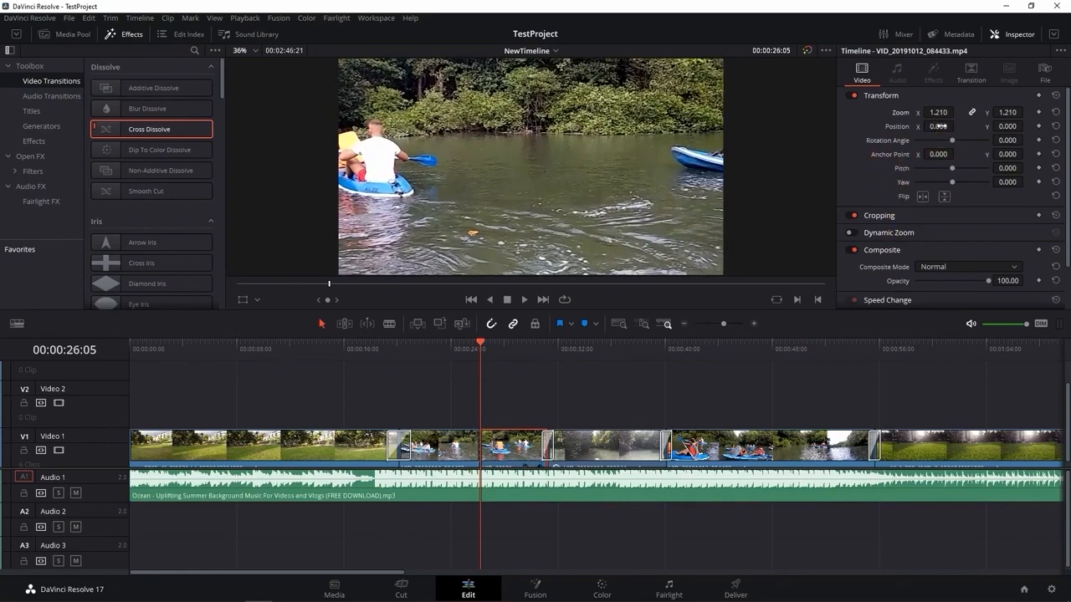
mouse_move(939, 126)
mouse_down()
mouse_move(970, 125)
mouse_move(952, 127)
mouse_up()
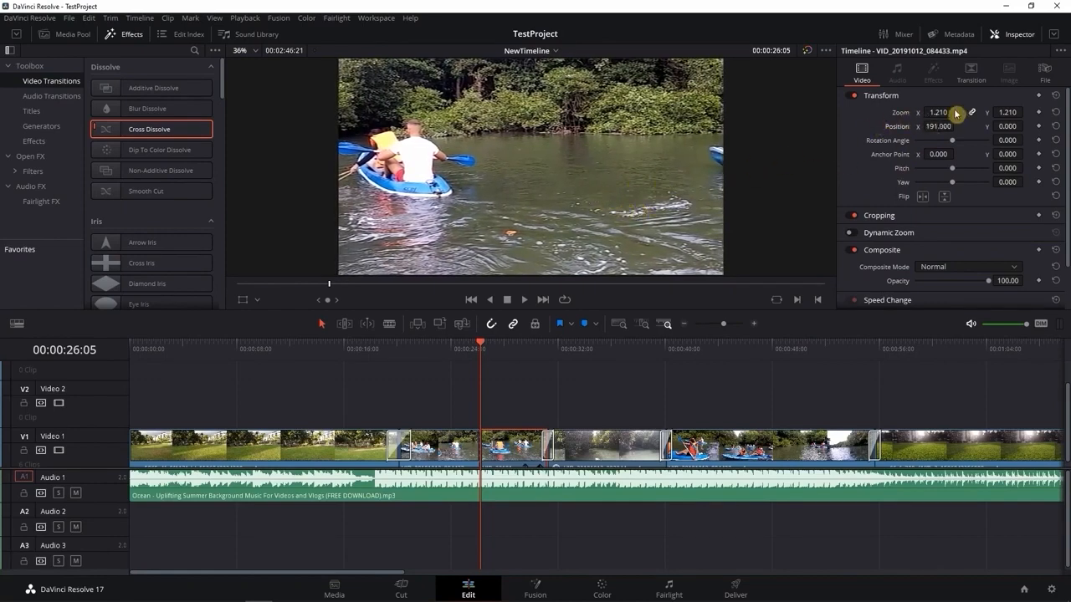
drag(955, 112, 957, 112)
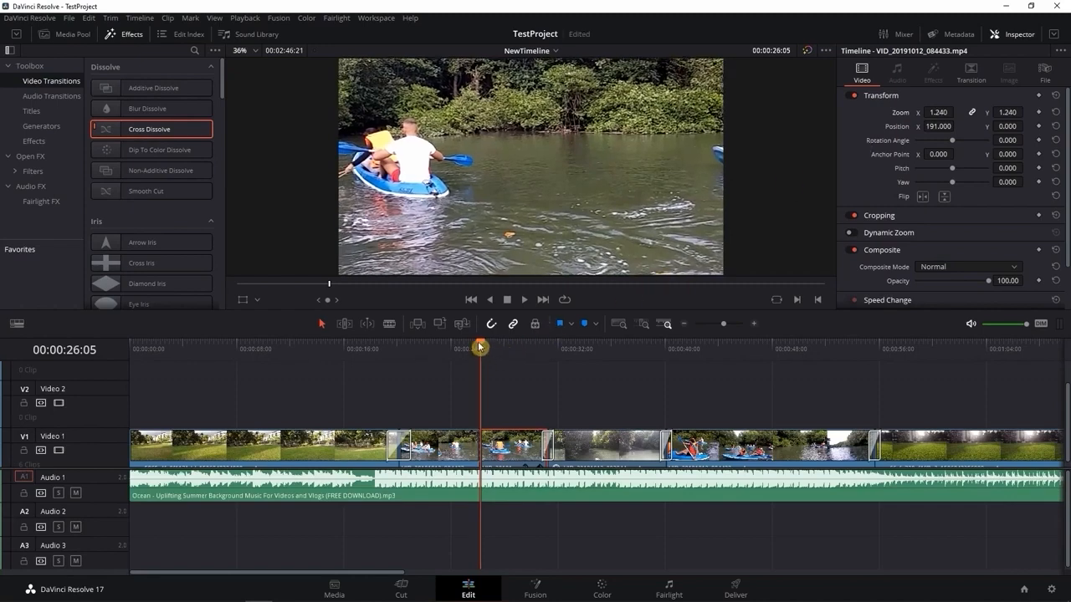
Play back the timeline from 00:00:17:20 through the kayak split and stop at 00:00:28:19
drag(480, 346, 370, 362)
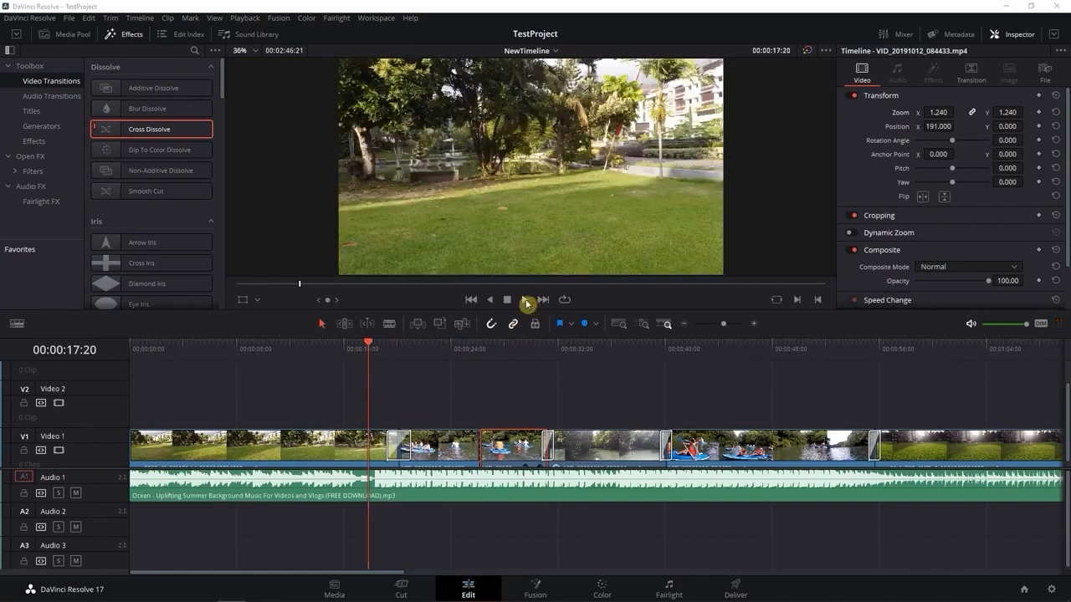
click(526, 300)
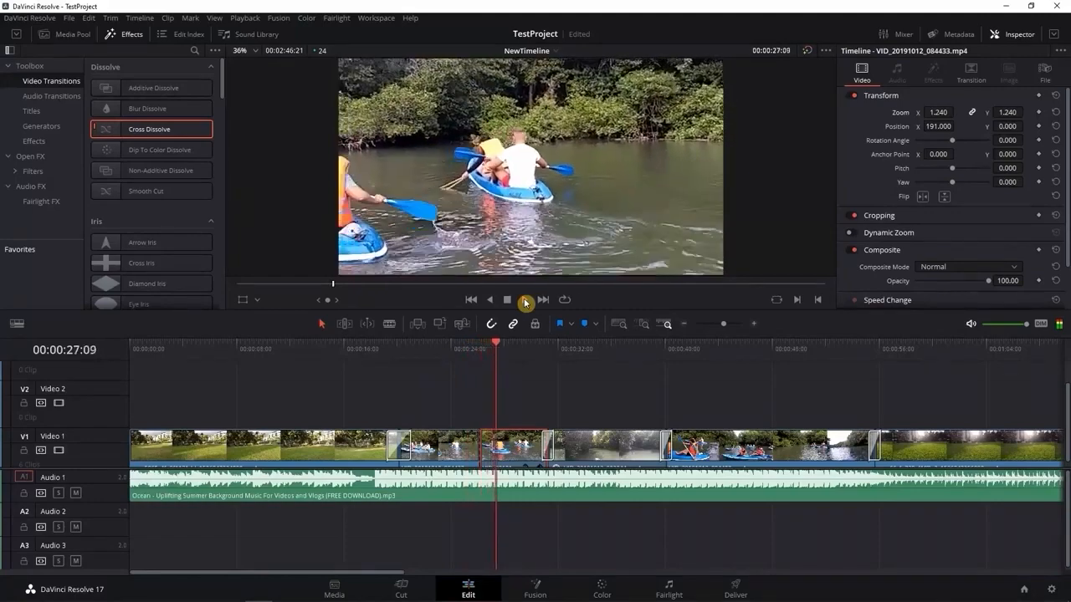
click(507, 300)
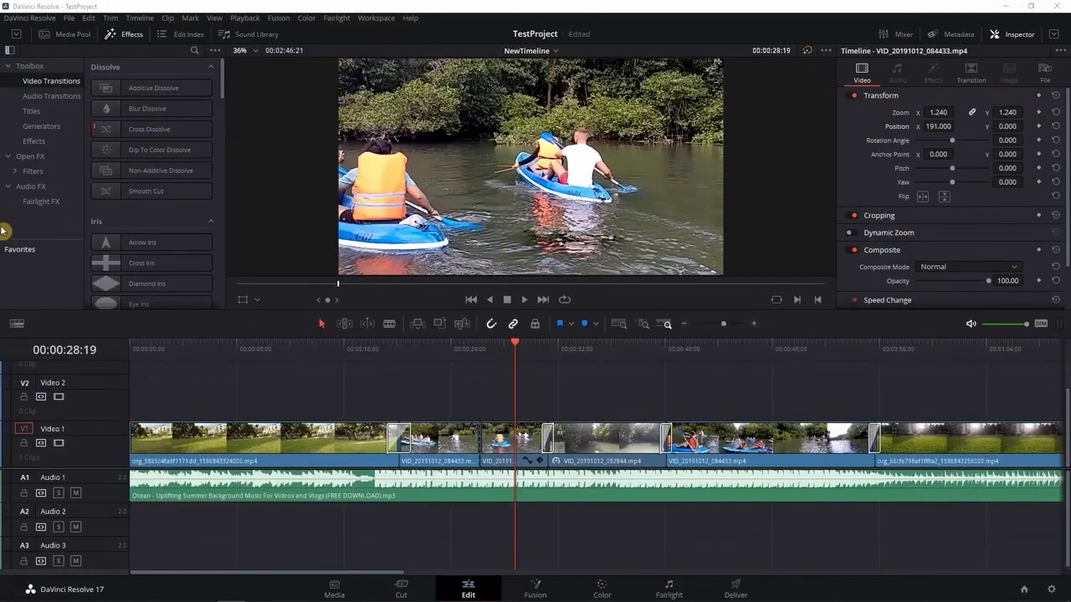
Add a Text title on Video 2 above the first park clip, starting at 00:00:10:10
click(131, 34)
click(131, 34)
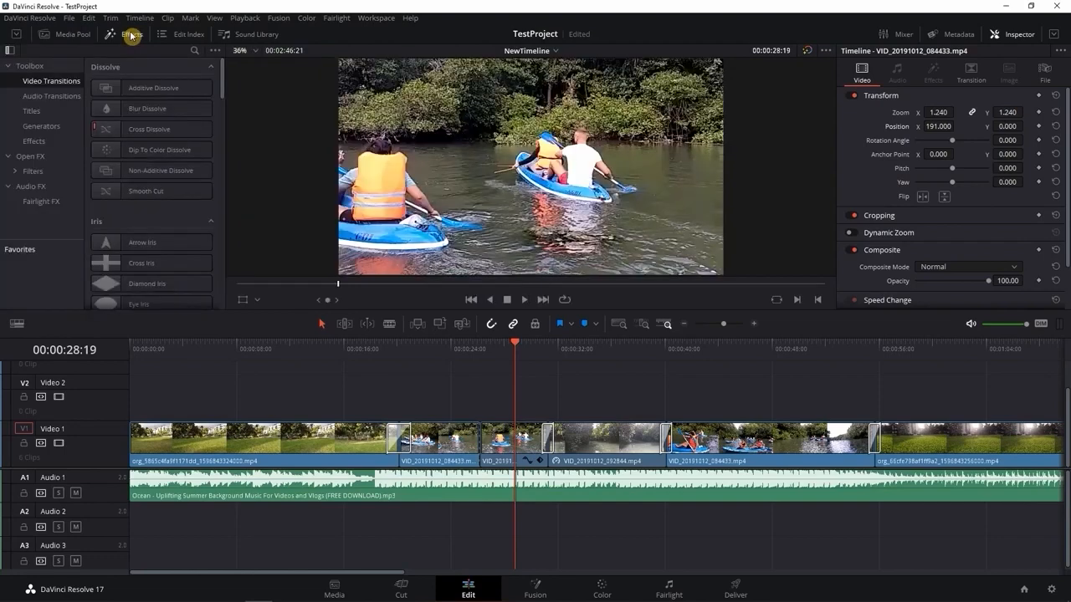
click(38, 114)
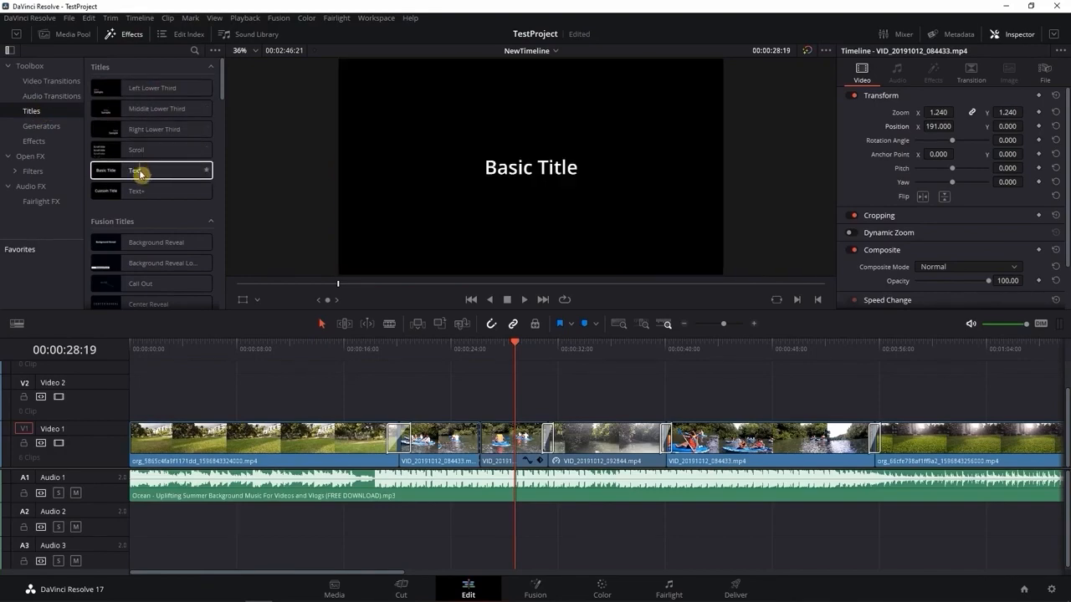
drag(140, 174, 305, 399)
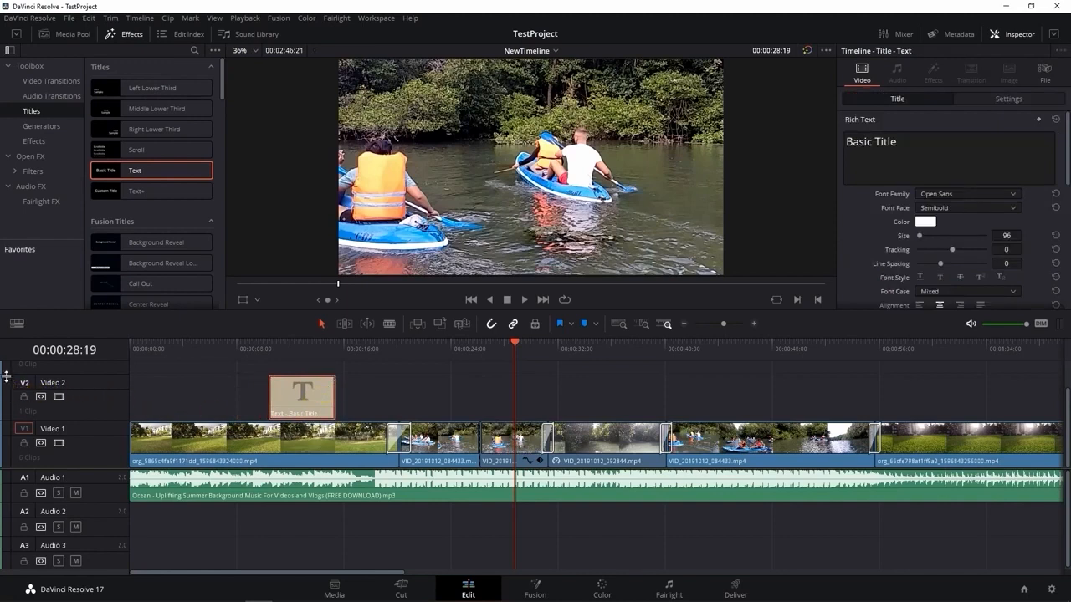
Reduce the heights of the Video 2 and Video 3 tracks to their minimum
drag(6, 377, 11, 422)
scroll(65, 393, up, 1)
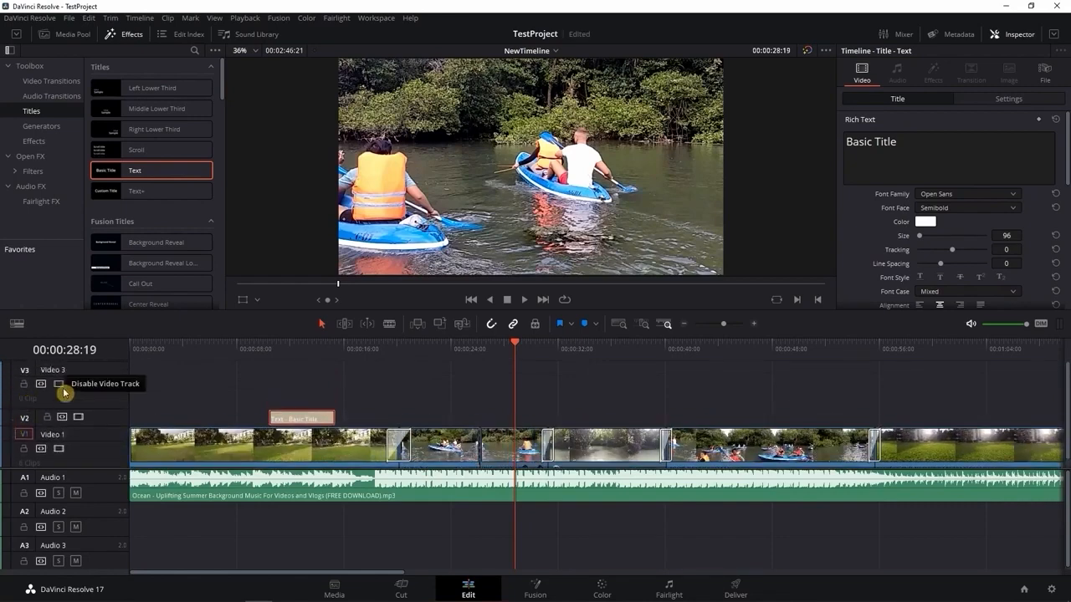
drag(7, 363, 9, 387)
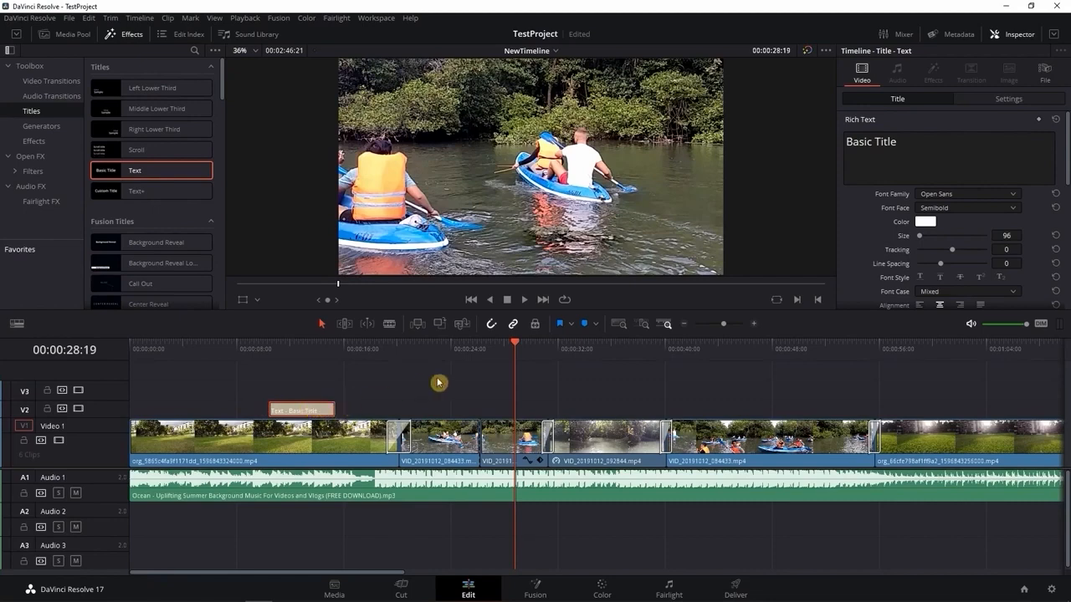
Scrub through the Basic Title from 00:00:10:10 and extend its end by about 2 seconds
click(266, 347)
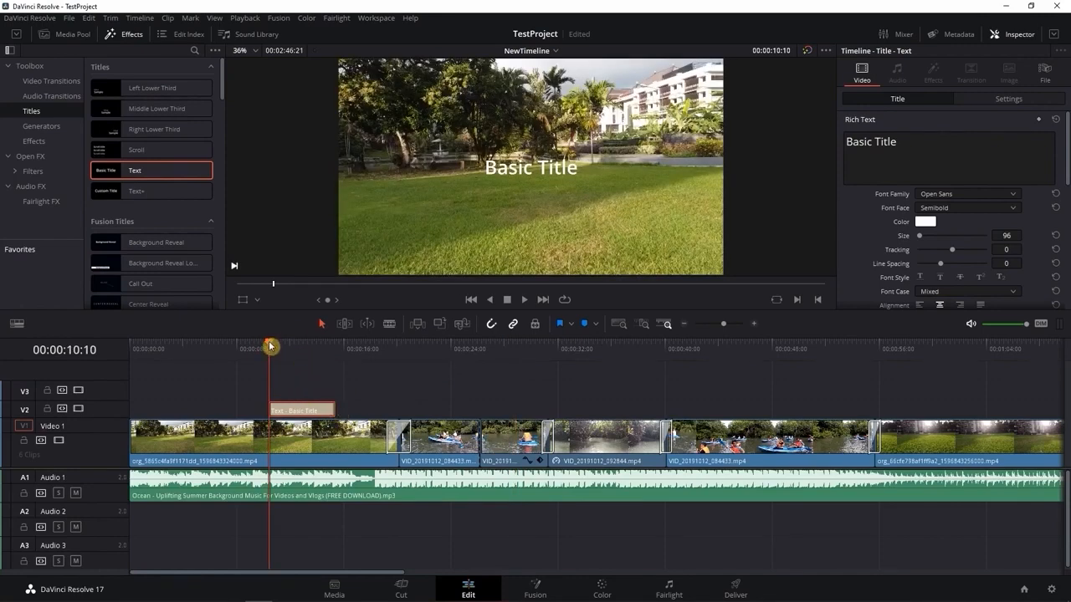
drag(269, 345, 347, 352)
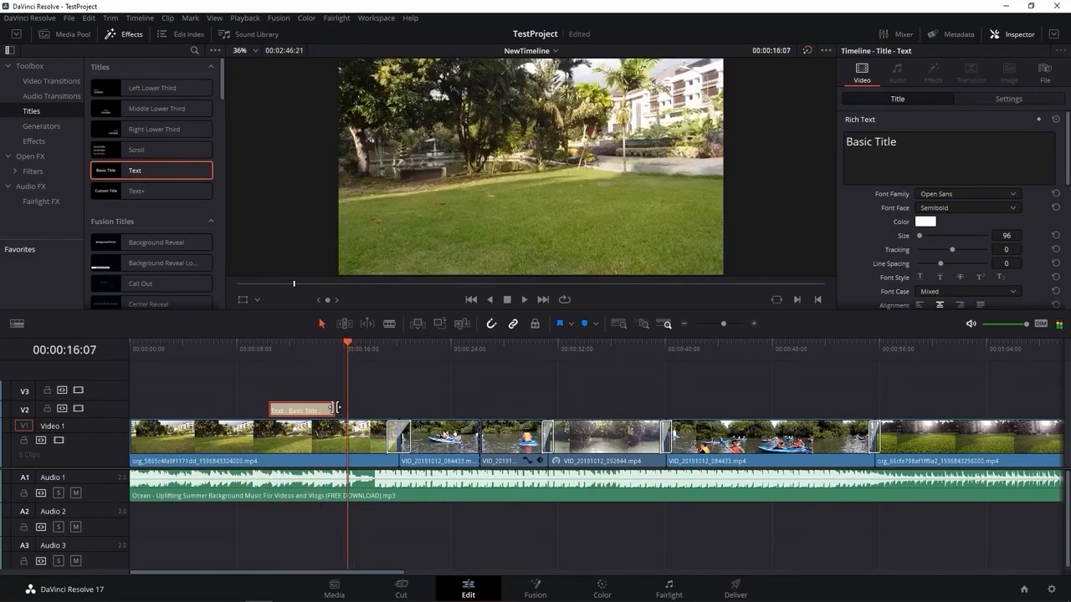
drag(337, 407, 371, 407)
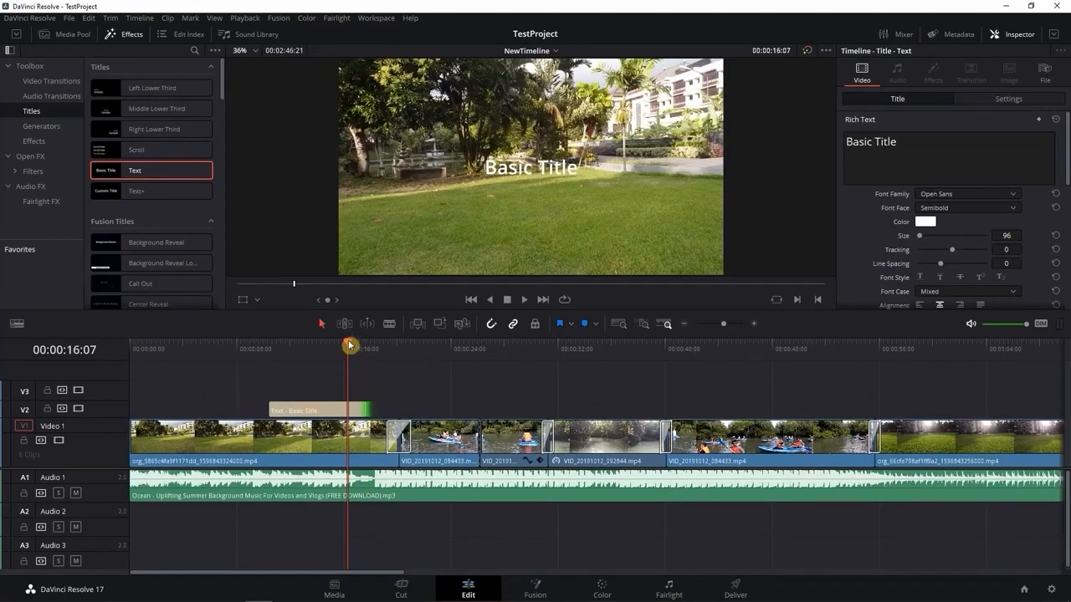
Apply a Cross Dissolve to the start of the Basic Title clip on Video 2
click(283, 413)
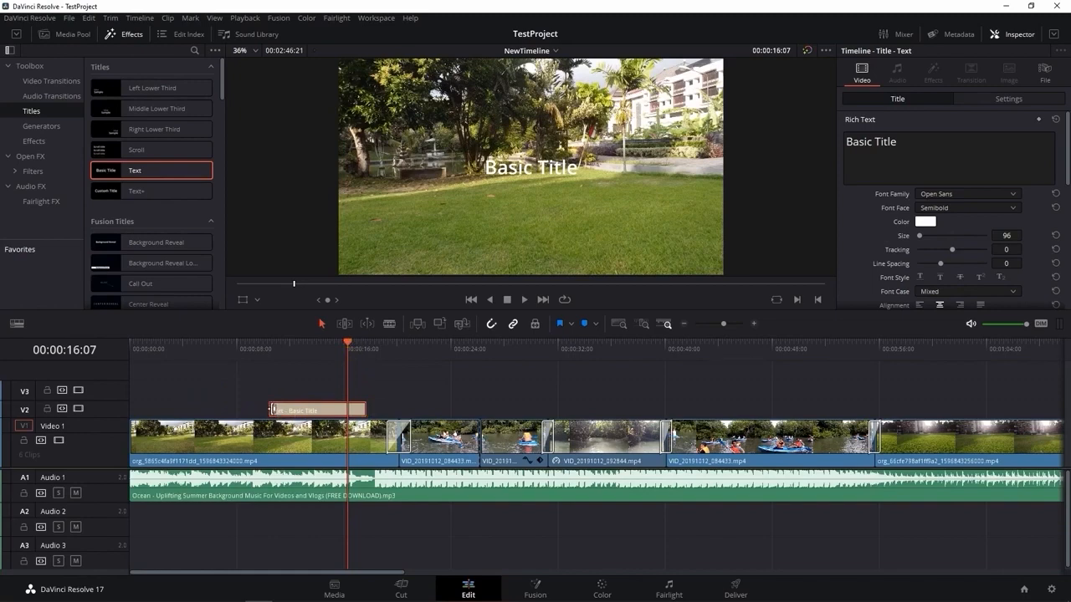
click(274, 410)
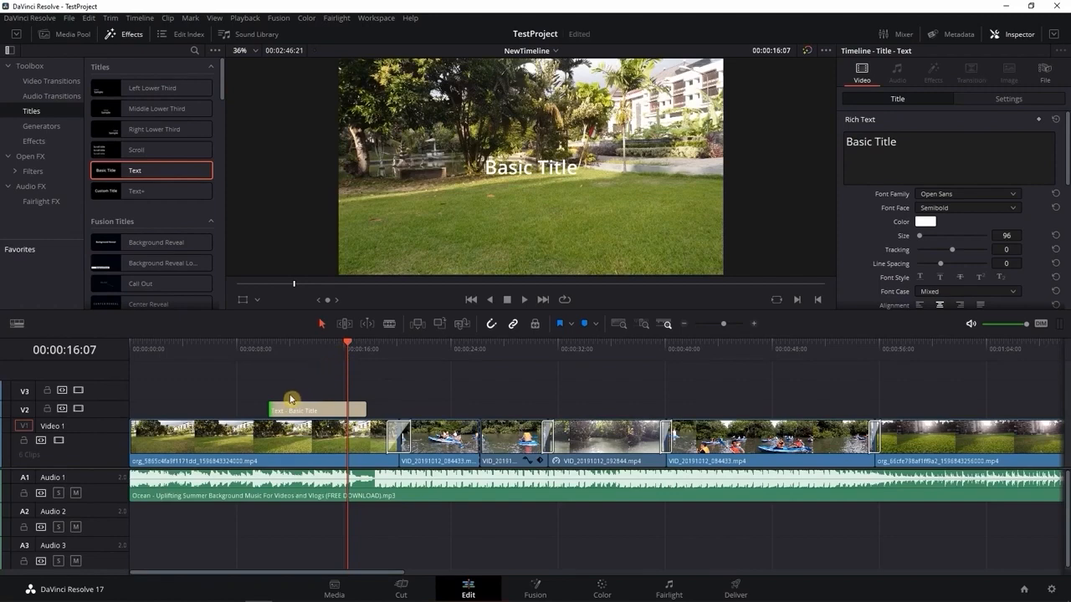
click(50, 80)
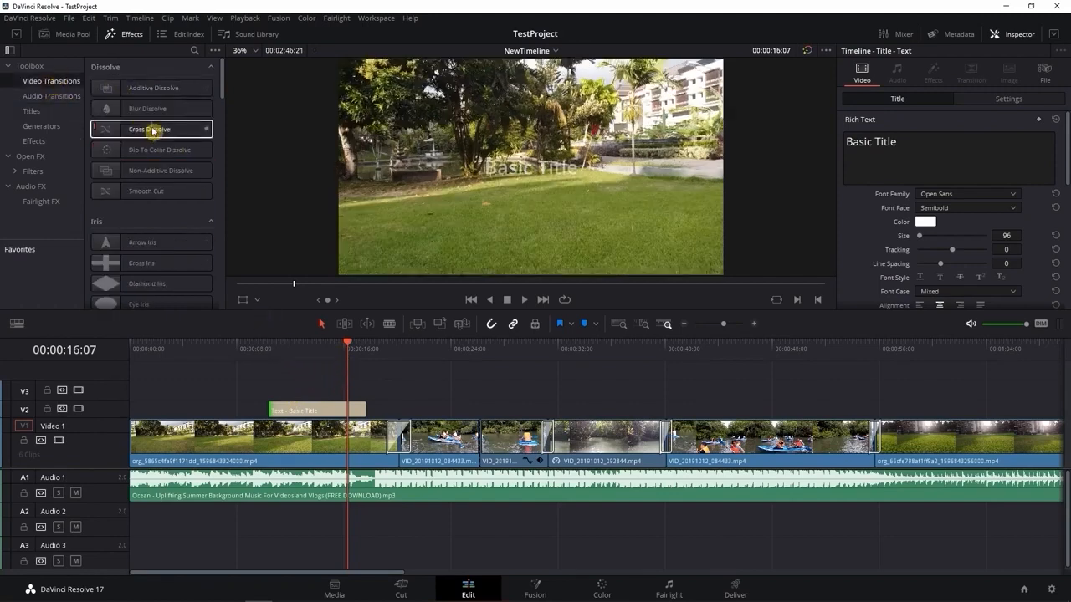
drag(153, 132, 278, 413)
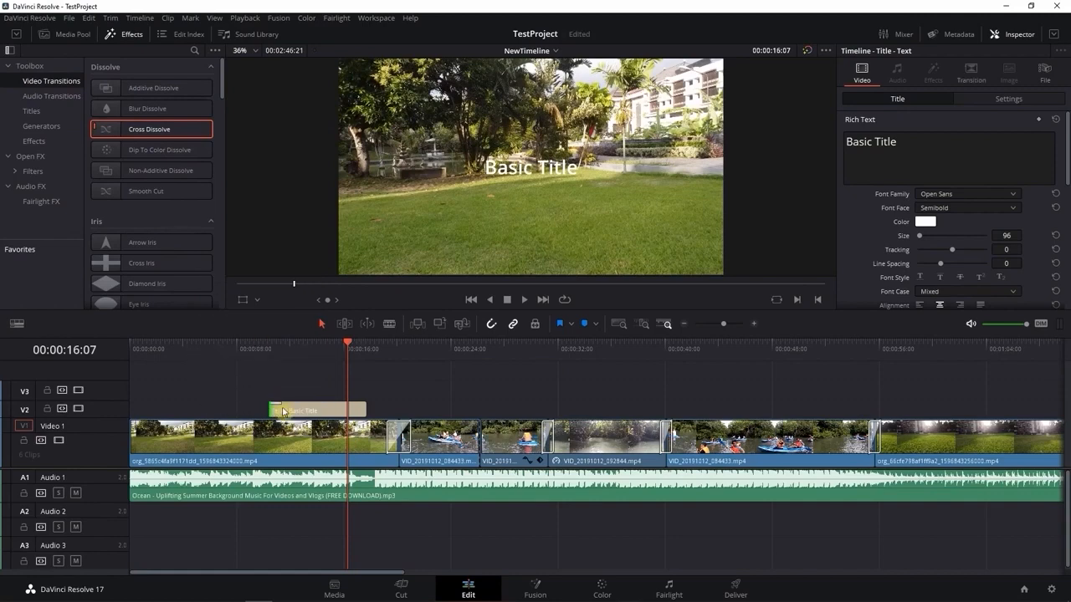
Play back the title's fade-in from 00:00:10:10 and stop at 00:00:12:01
drag(347, 346, 268, 353)
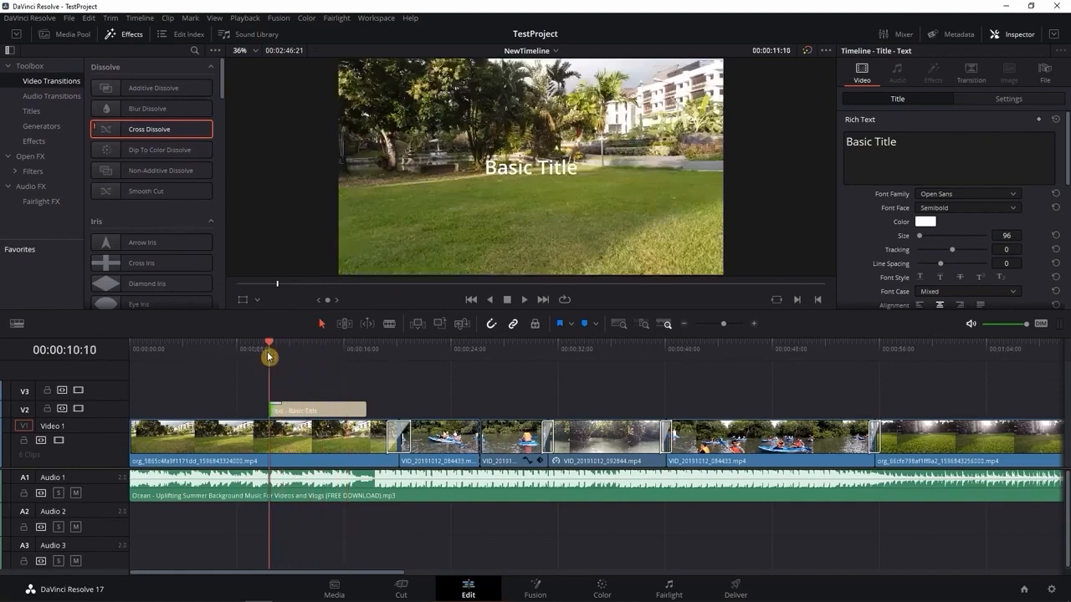
key(space)
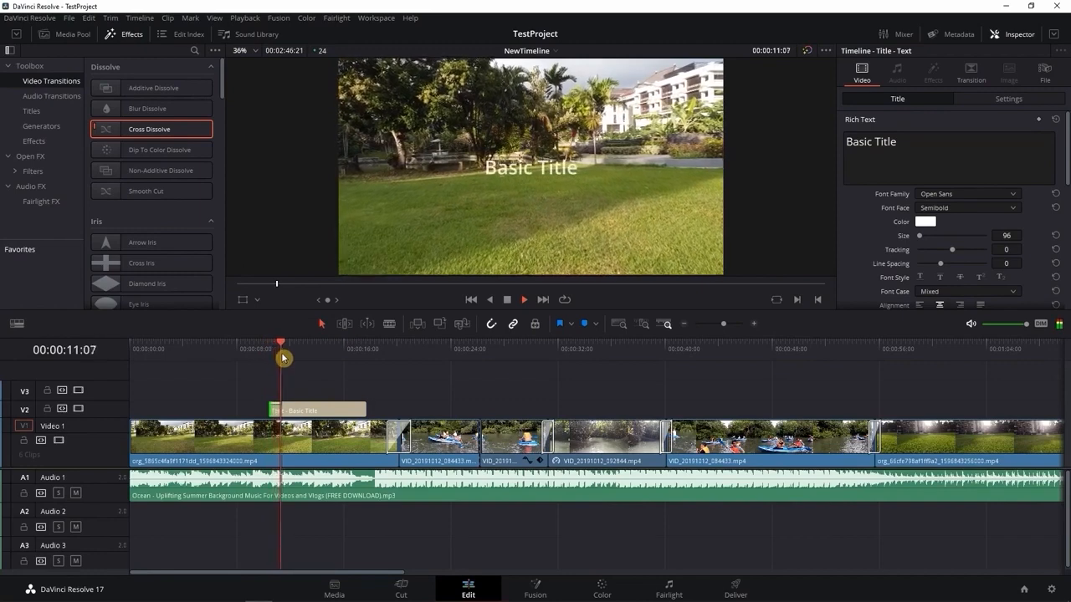
key(space)
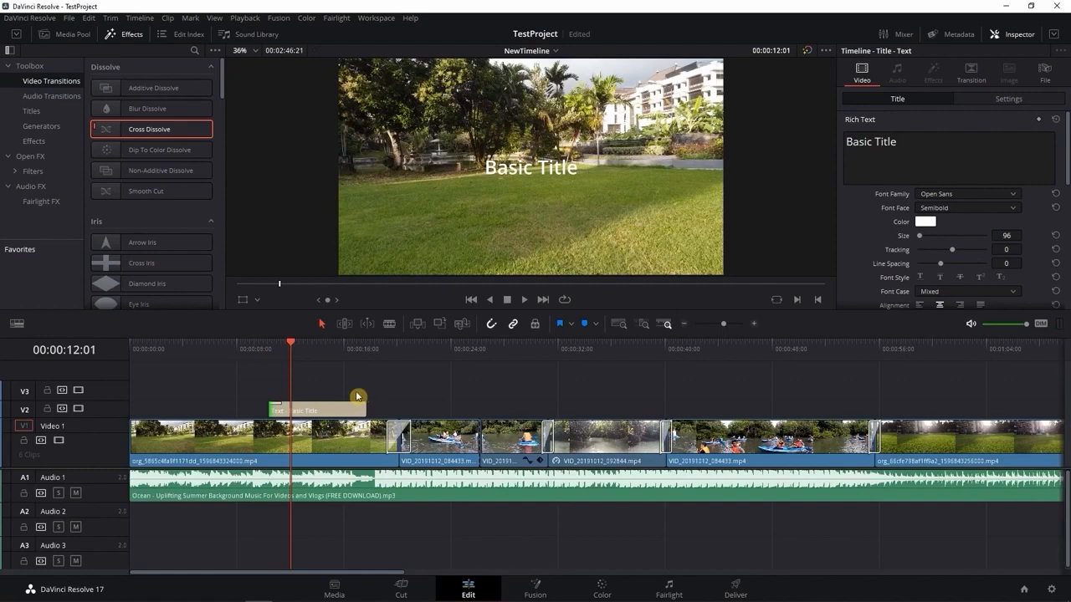
Select the Basic Title with the Inspector shown and move its text straight down to the lower edge of the picture
click(1004, 38)
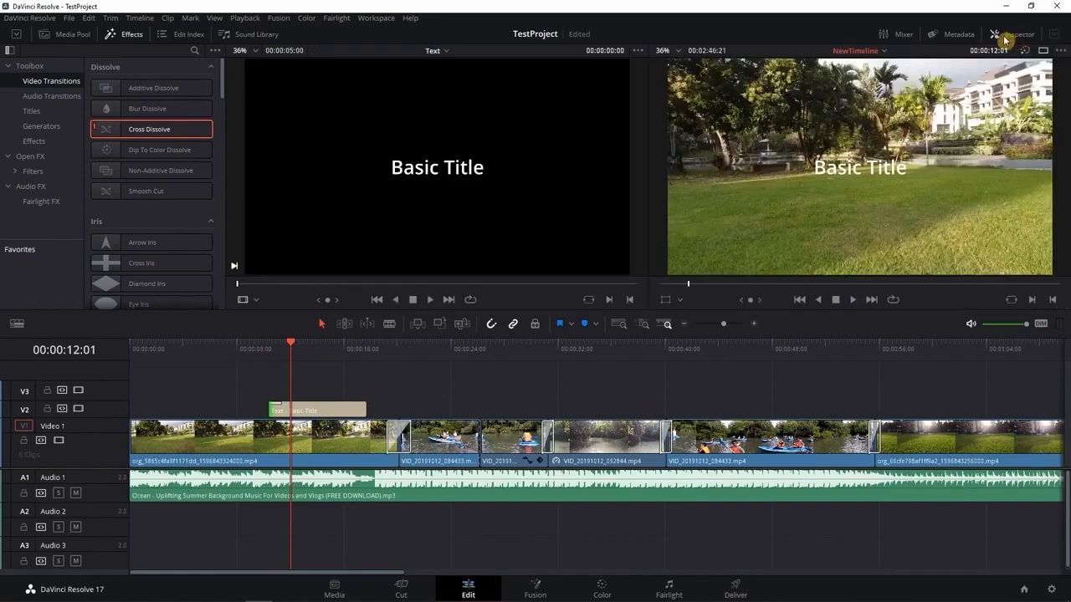
click(1011, 37)
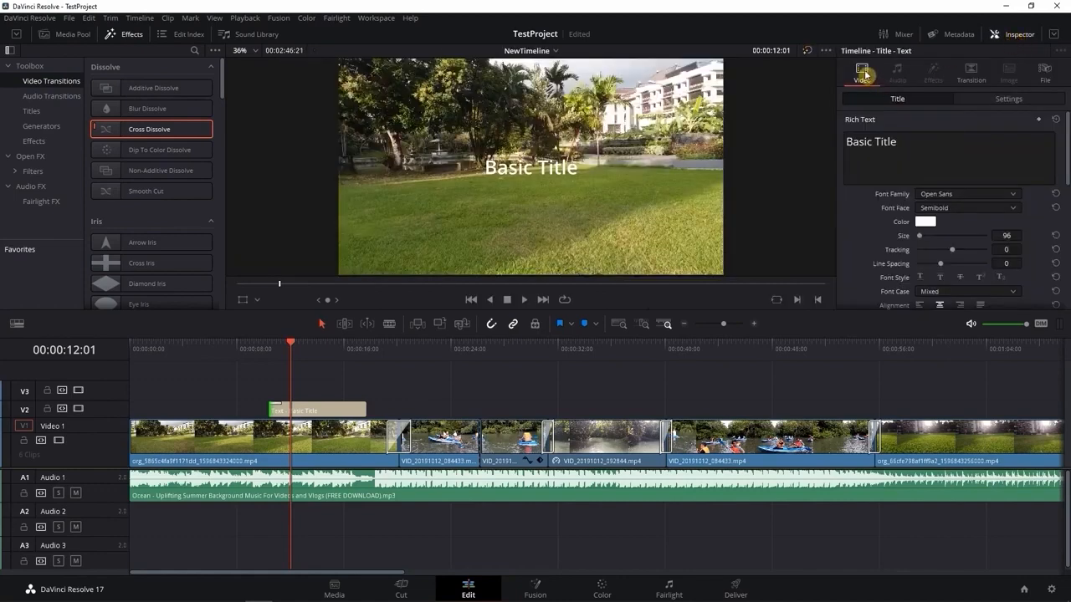
click(321, 414)
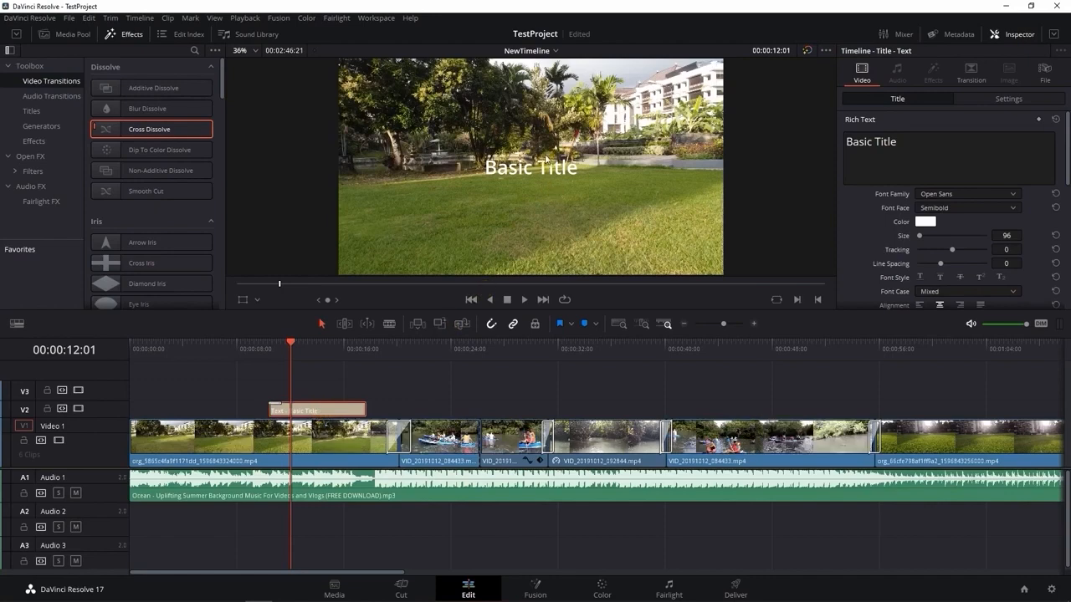
click(544, 170)
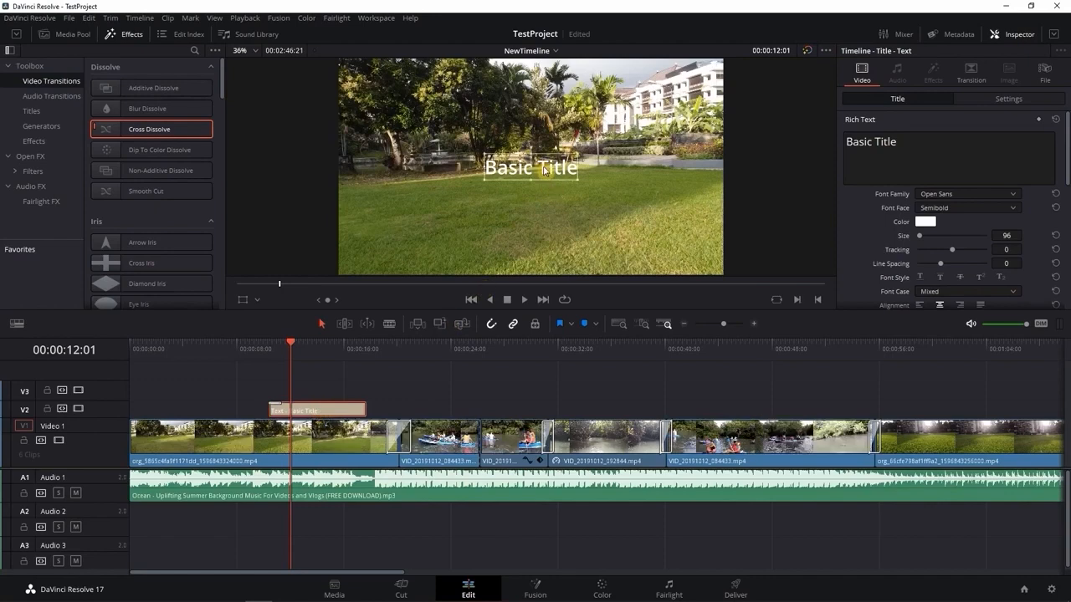
click(544, 168)
drag(543, 166, 549, 245)
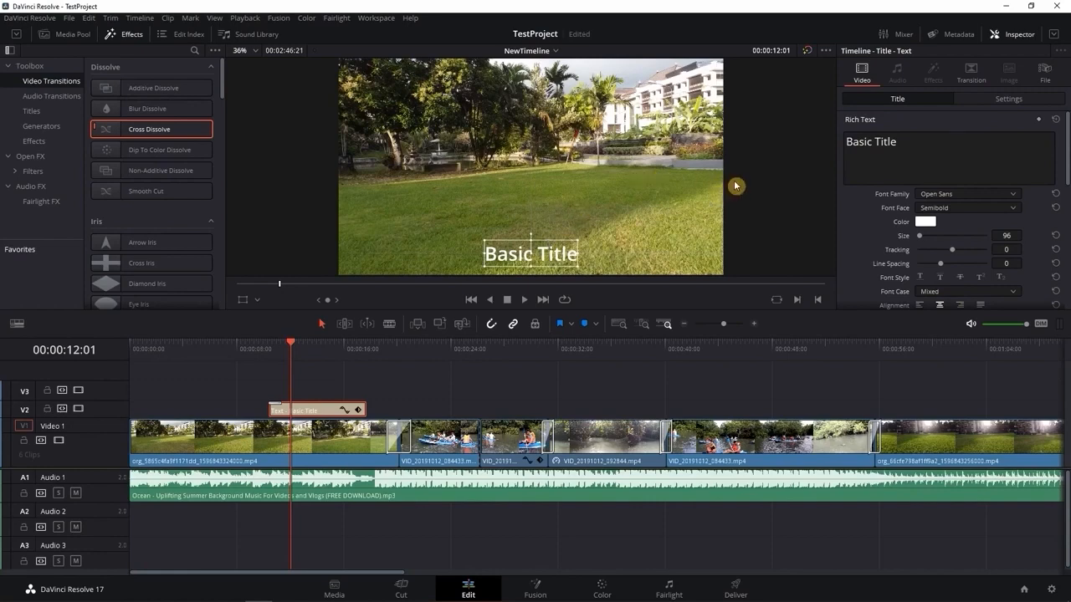
Replace the Basic Title's text with "Hi, This is the first text in this video."
click(935, 145)
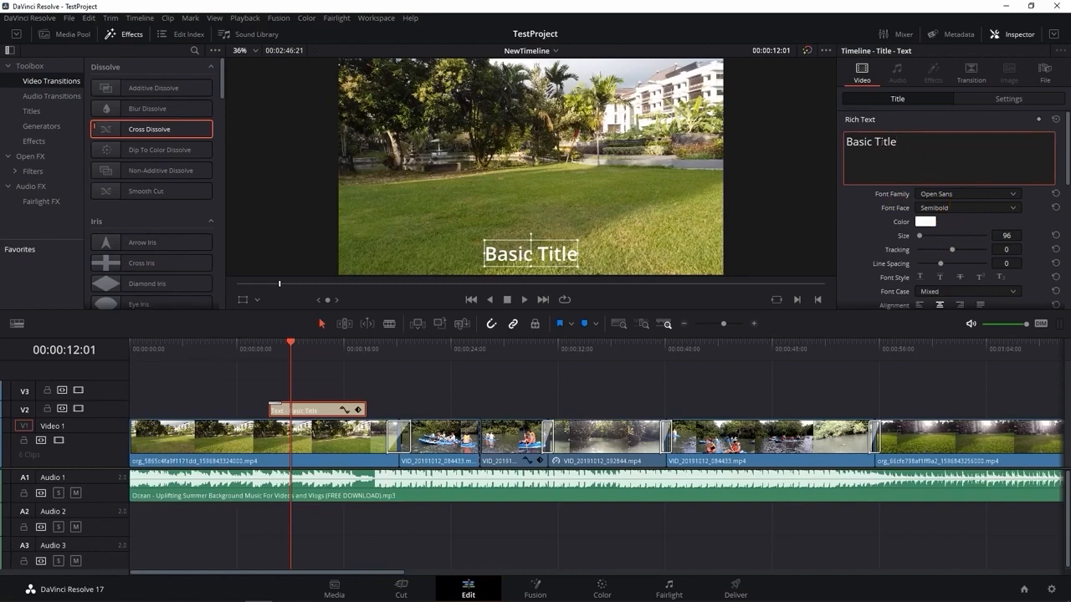
drag(913, 141, 859, 142)
text(H)
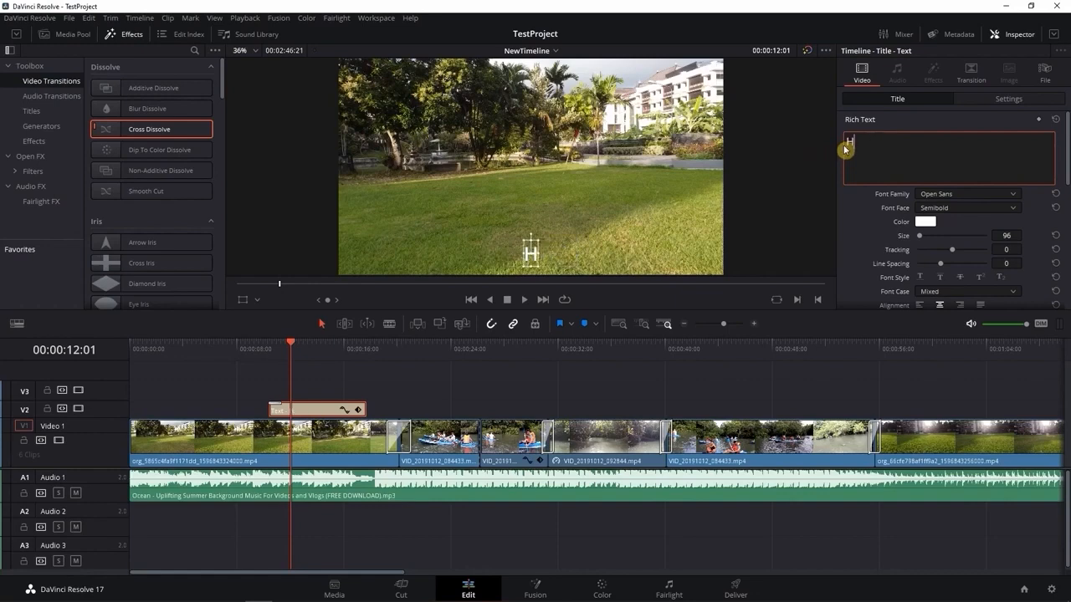
text(i,)
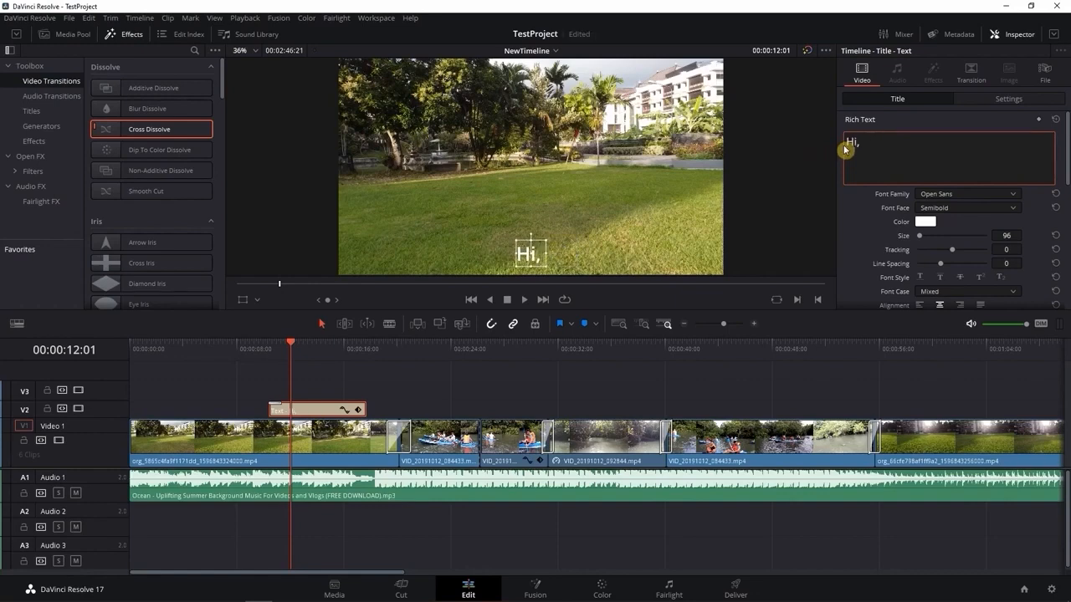
text( This is th)
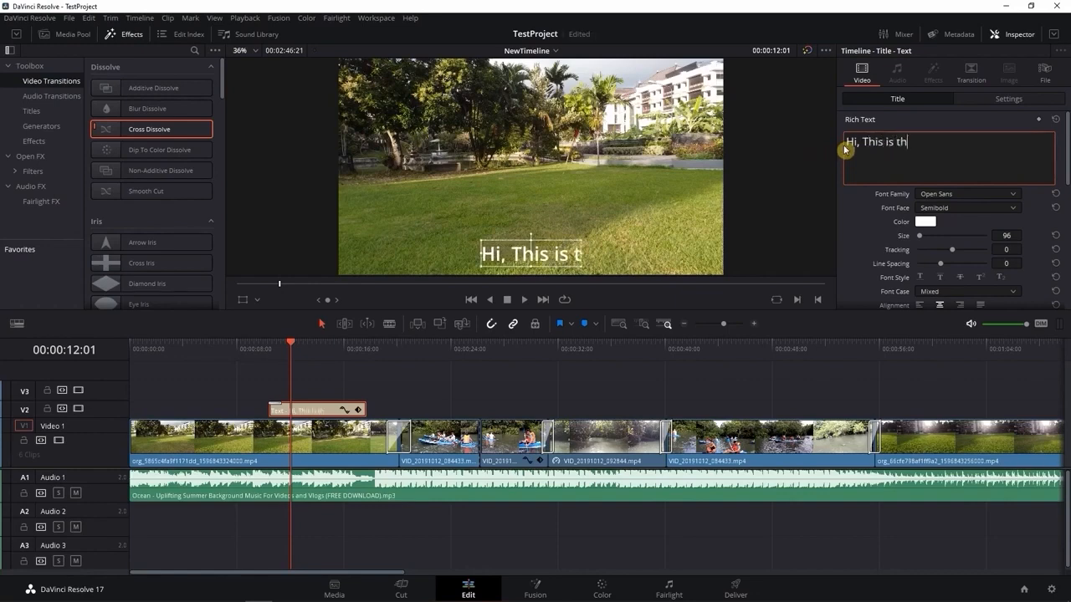
text(e firs)
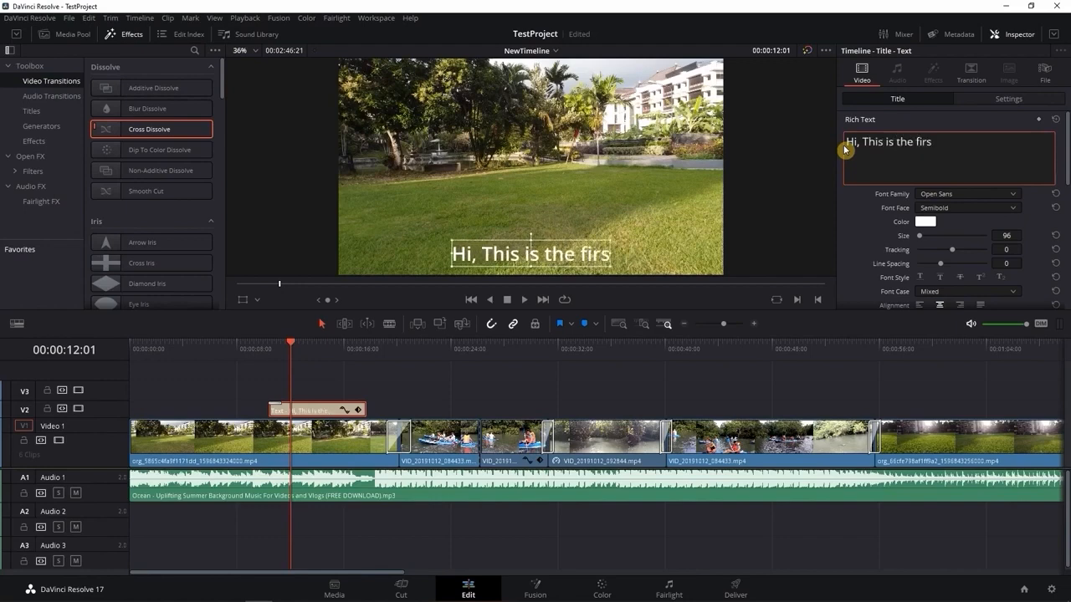
text(t text in)
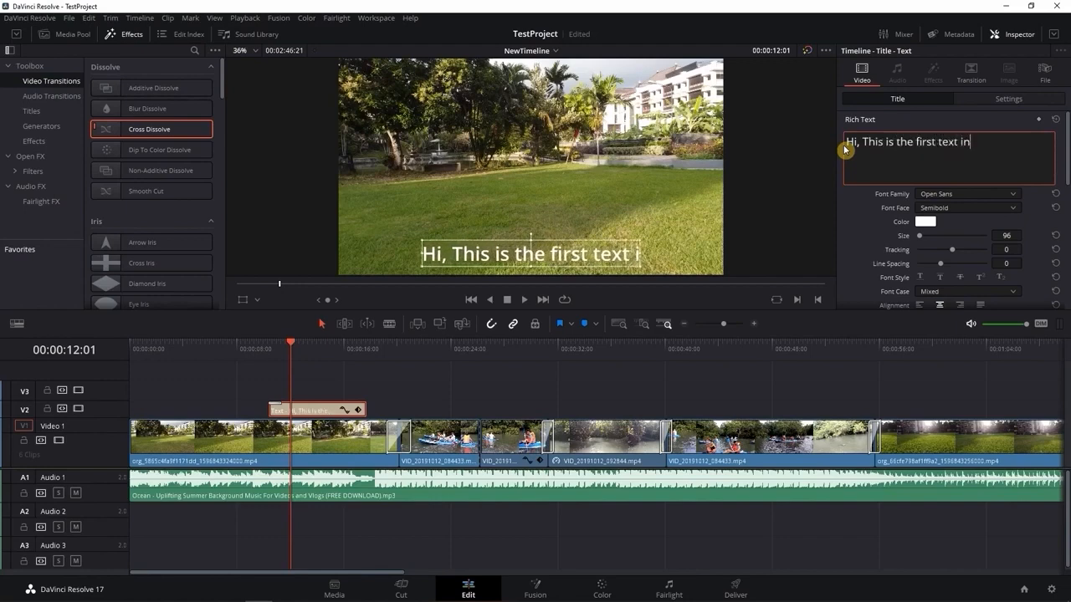
text( this video.)
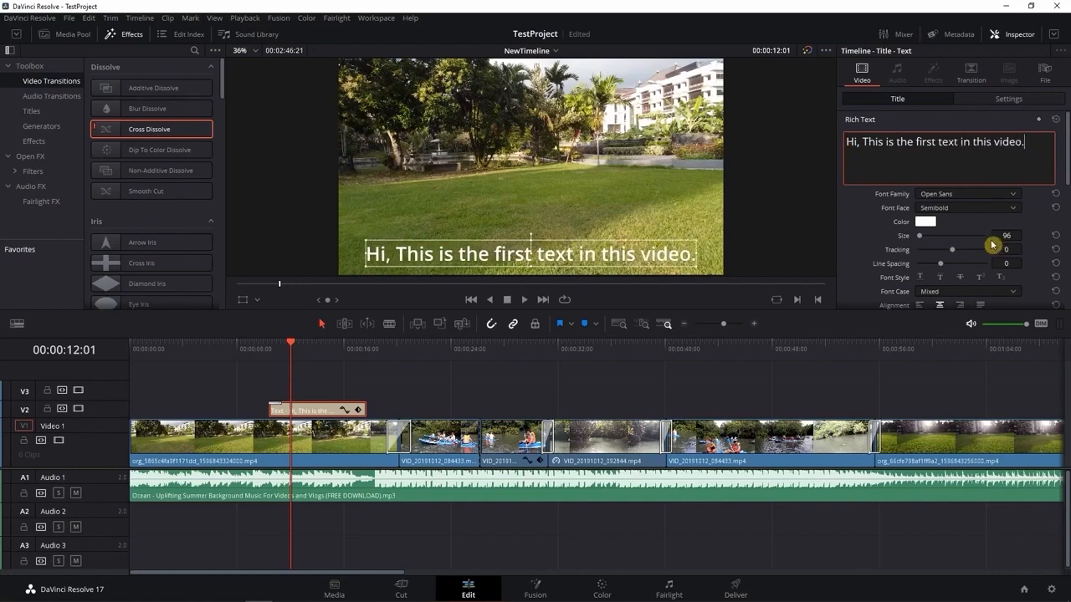
click(879, 167)
Set the title's font face to Light and preview other font families while keeping Open Sans
click(1011, 207)
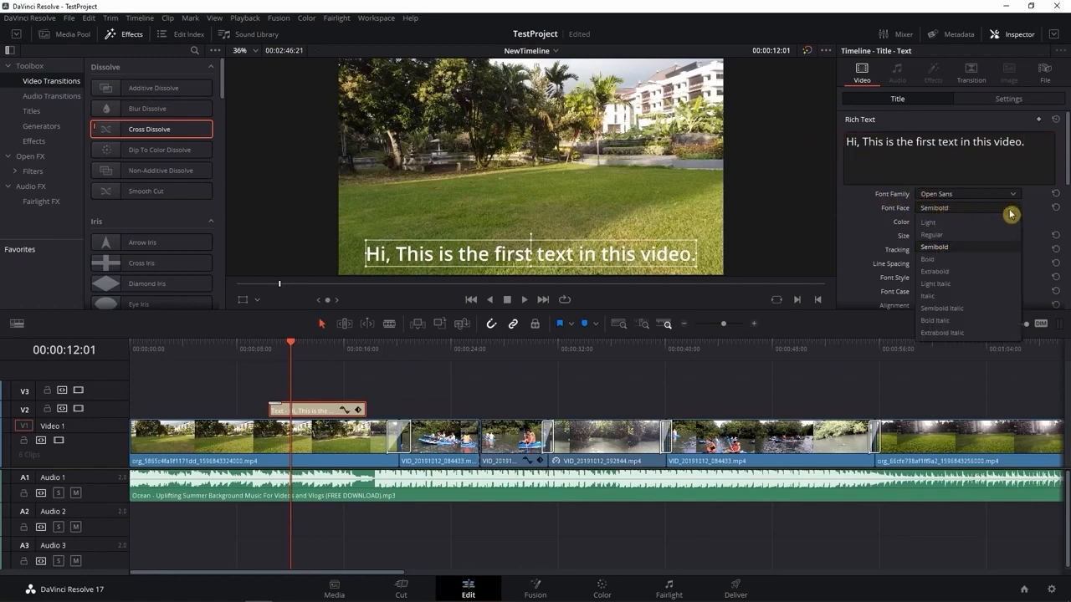
click(966, 222)
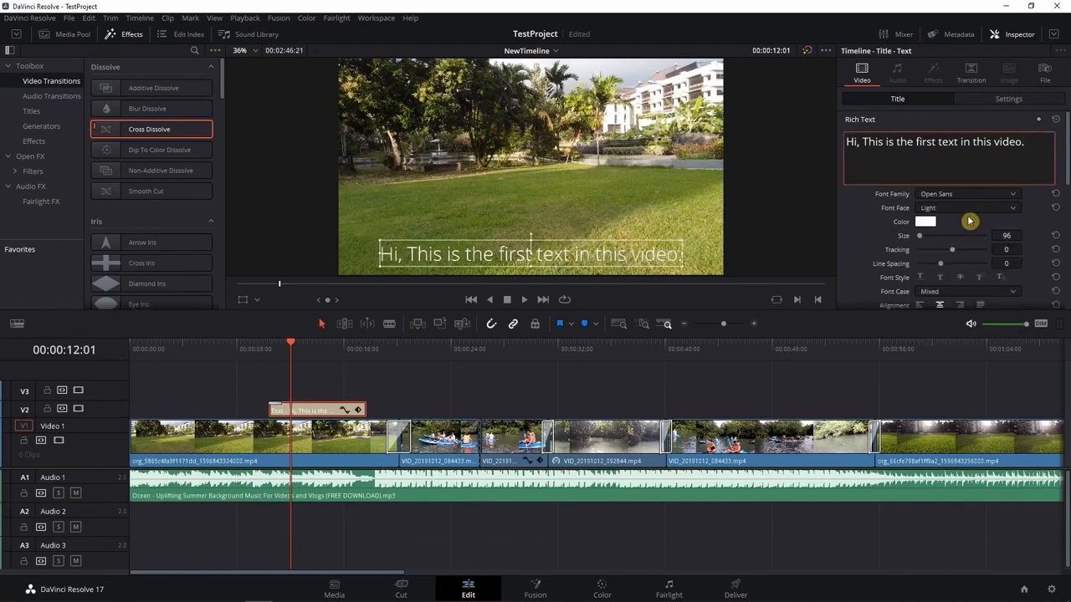
click(1009, 195)
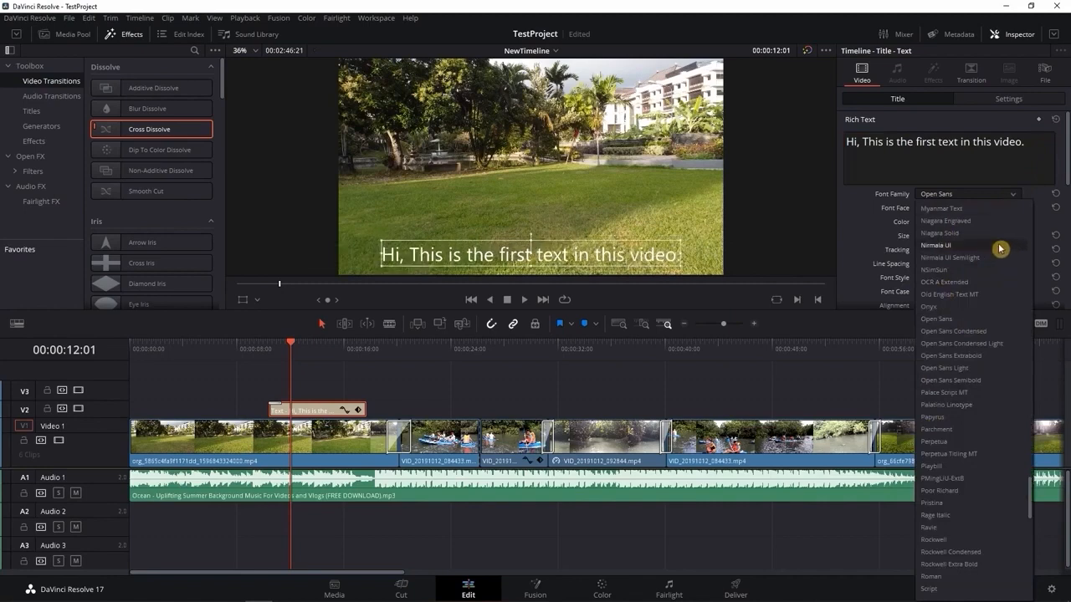
click(1027, 195)
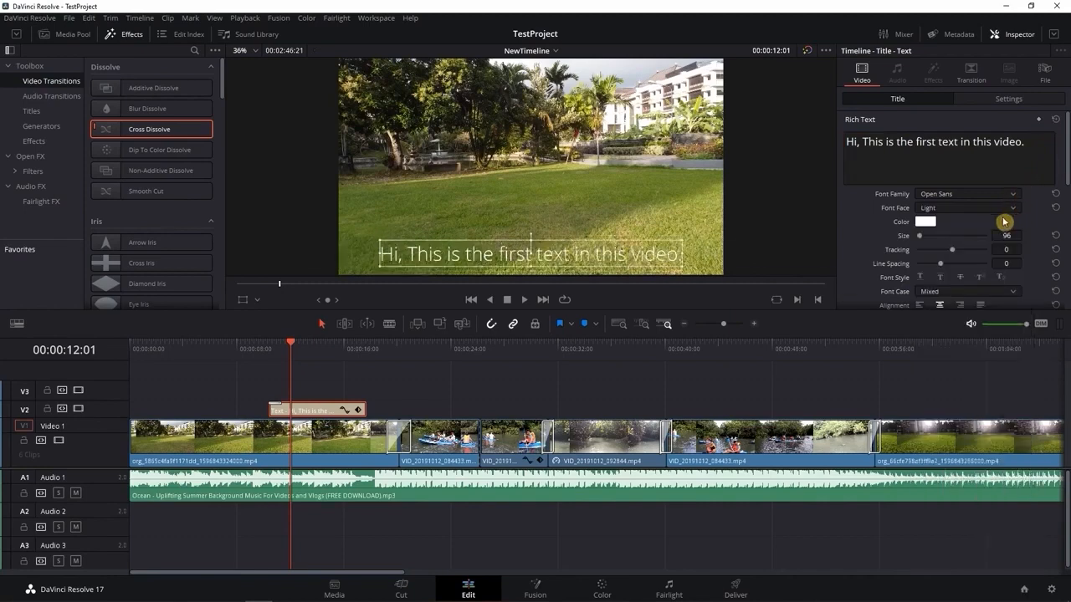
Confirm white (#ffffff) as the title's text colour and set its line spacing to -20
click(925, 223)
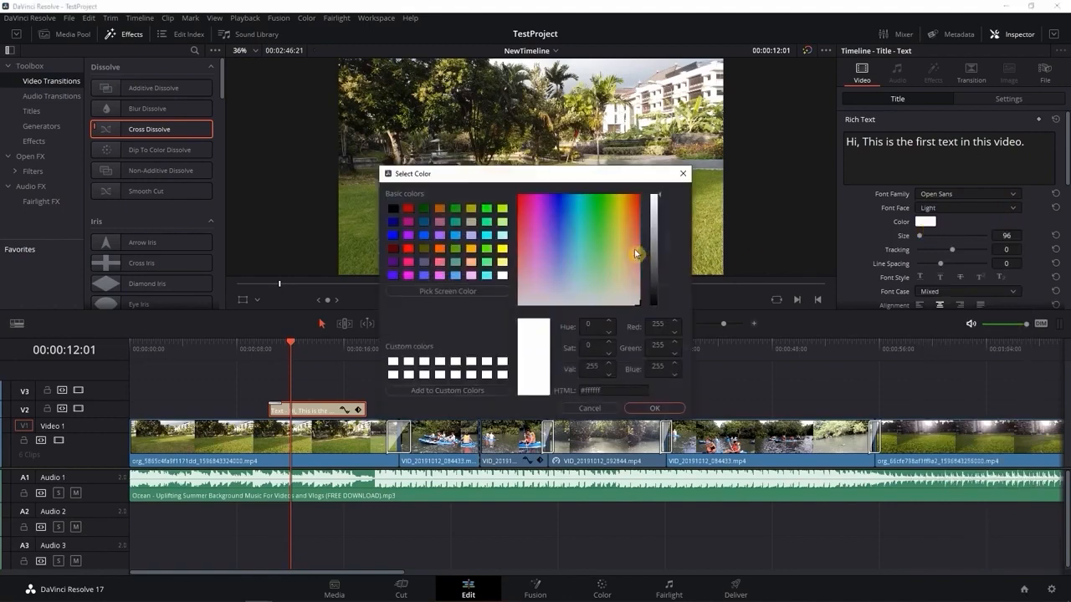
click(597, 229)
drag(601, 173, 898, 147)
drag(826, 194, 760, 319)
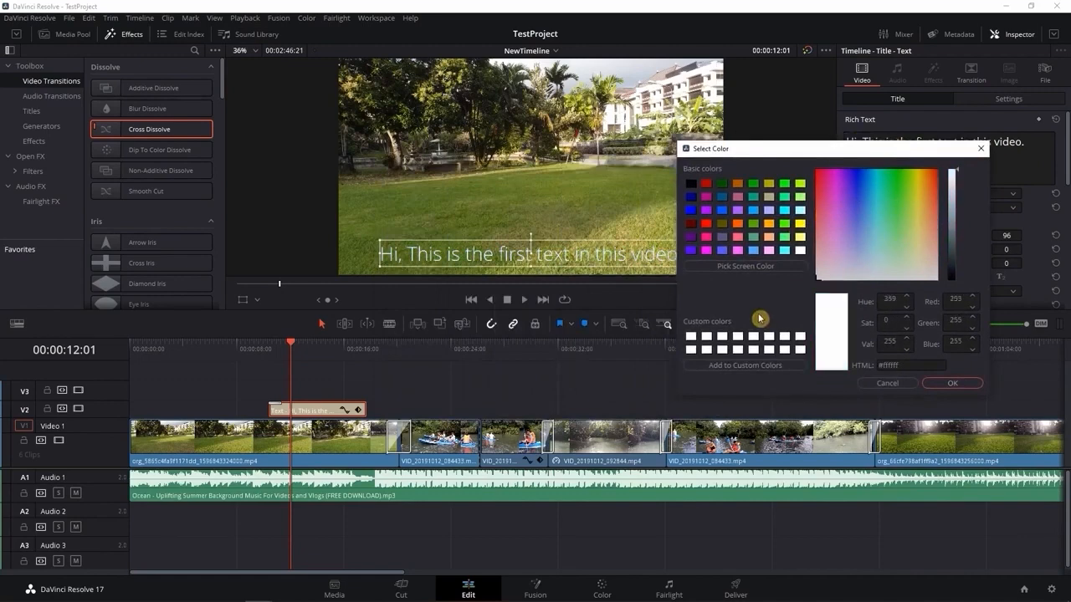
click(950, 383)
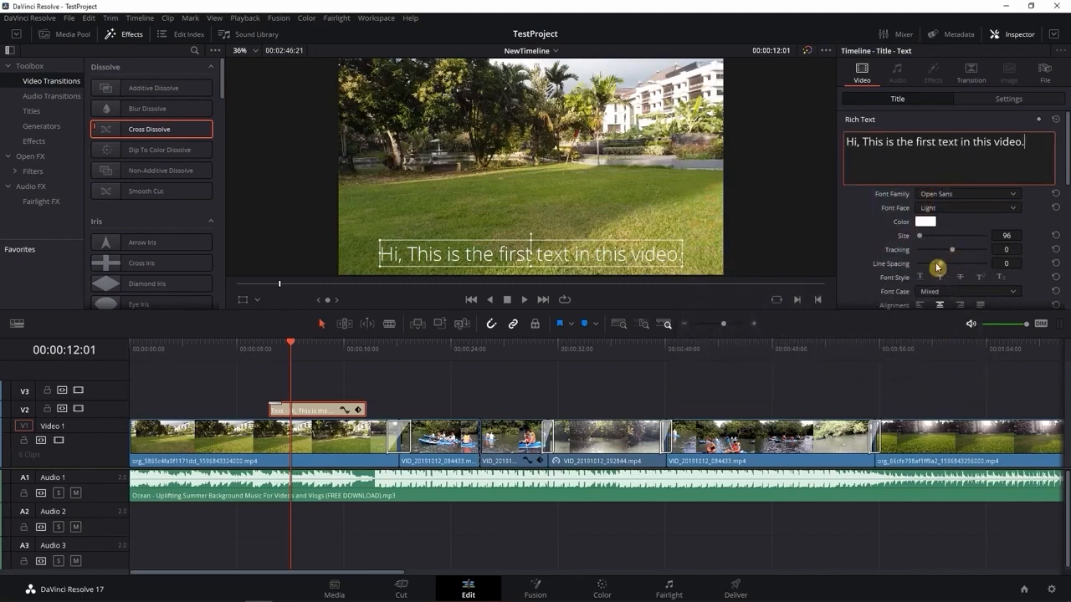
mouse_move(942, 267)
mouse_down()
mouse_move(952, 268)
mouse_move(930, 268)
mouse_move(940, 267)
mouse_up()
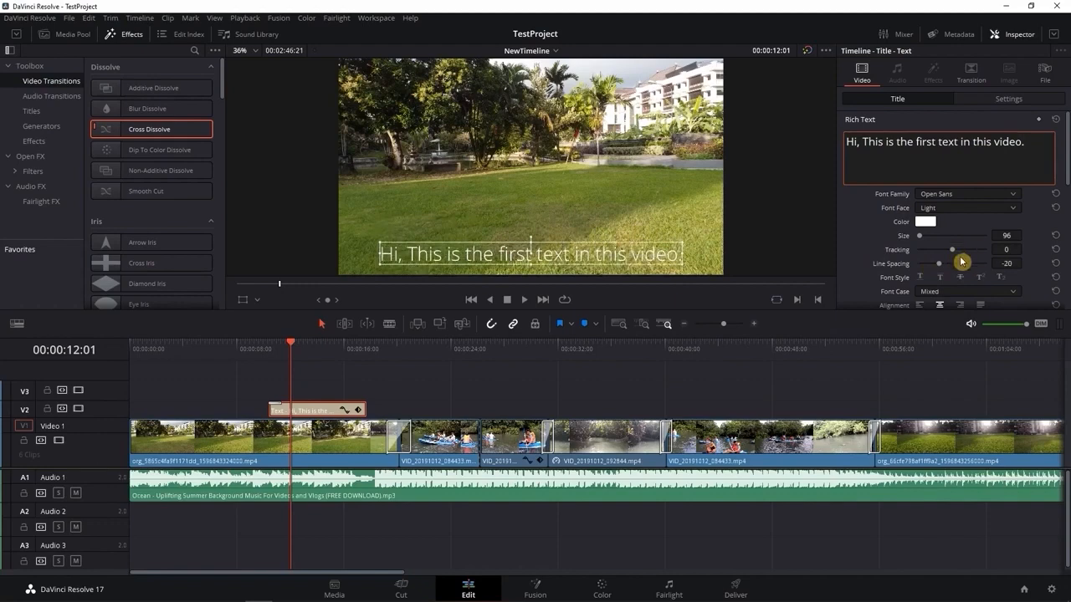
Confirm black (#000000) as the title's stroke colour and keep the stroke size at 0
scroll(962, 262, down, 1)
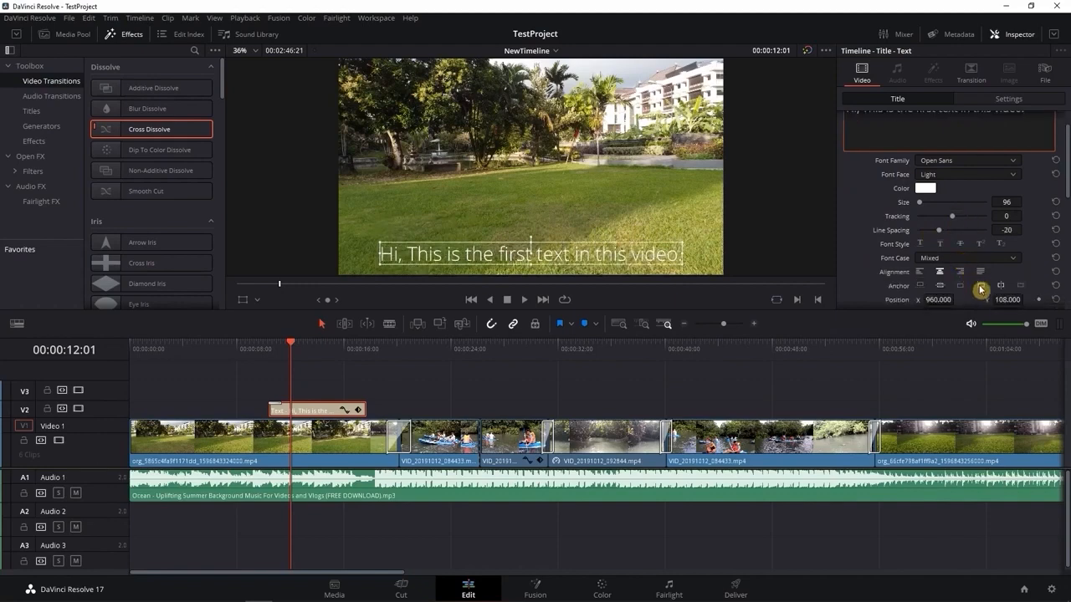
scroll(977, 285, down, 1)
scroll(978, 285, down, 1)
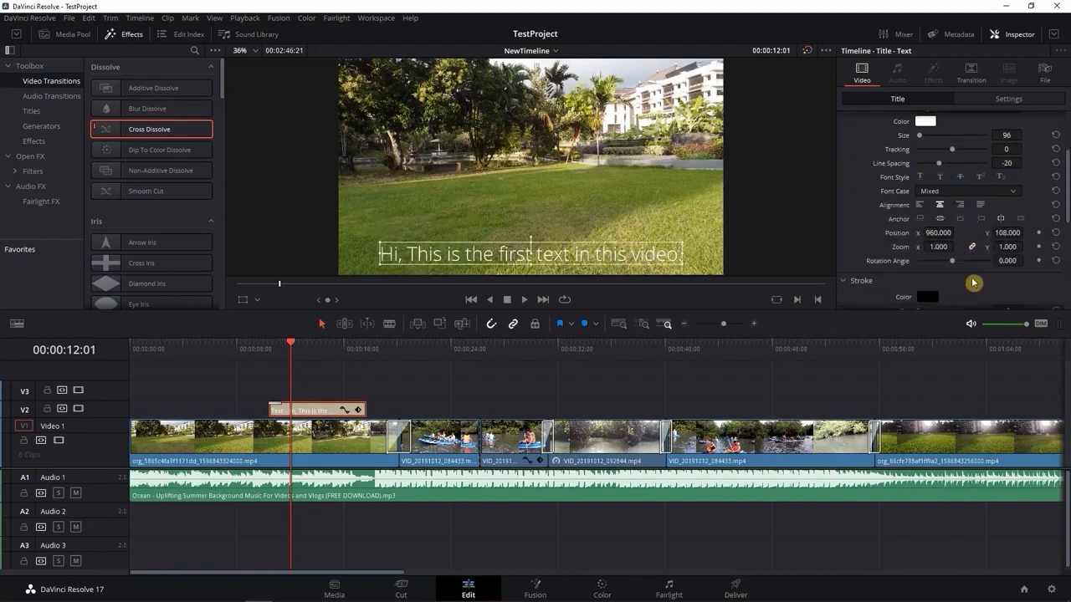
scroll(954, 289, down, 2)
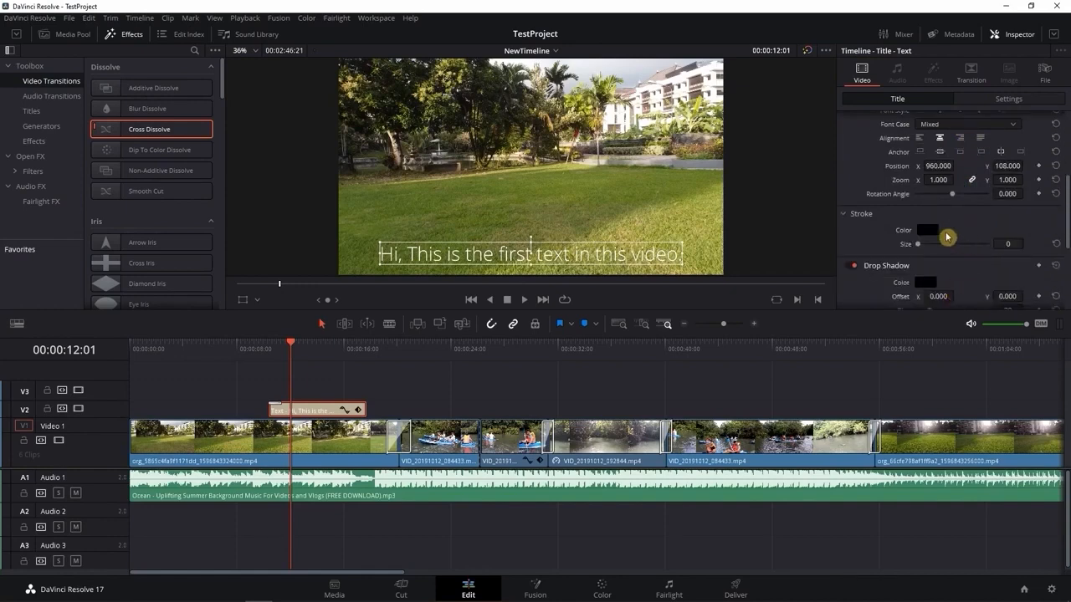
click(933, 234)
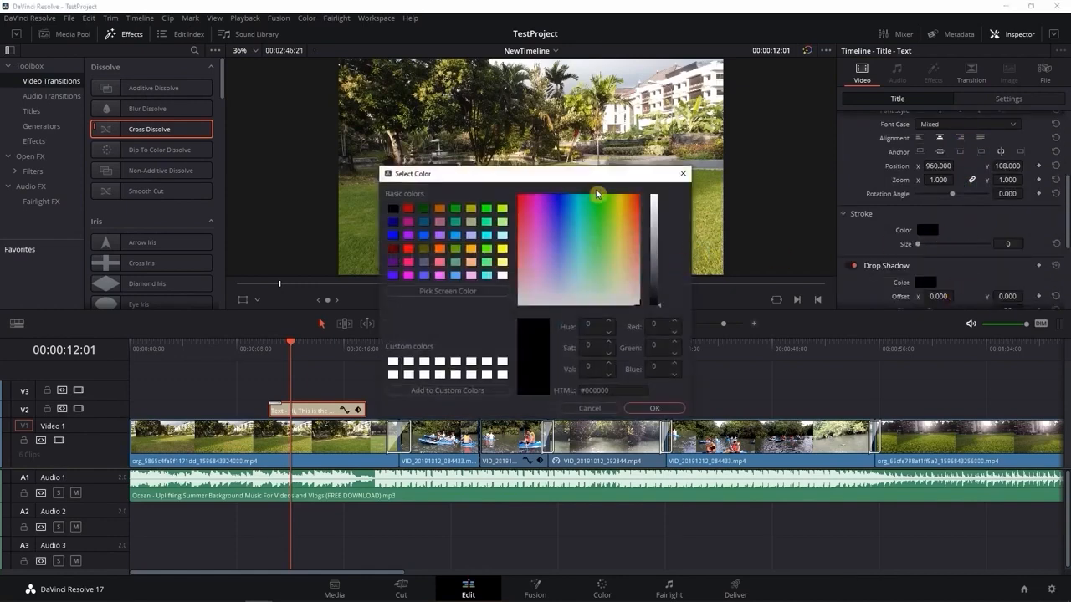
drag(595, 179, 861, 165)
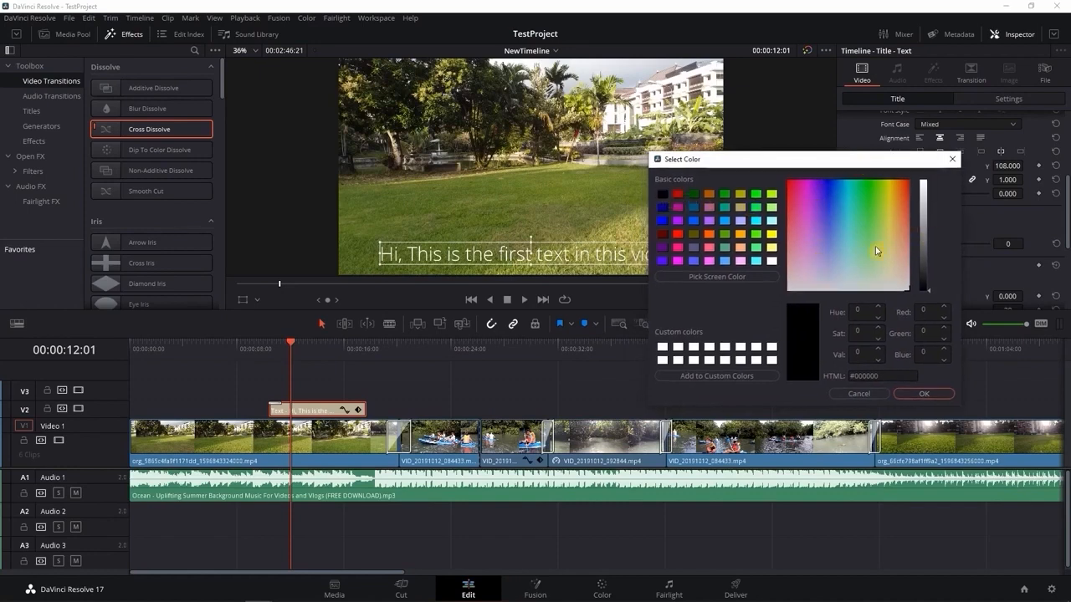
click(922, 394)
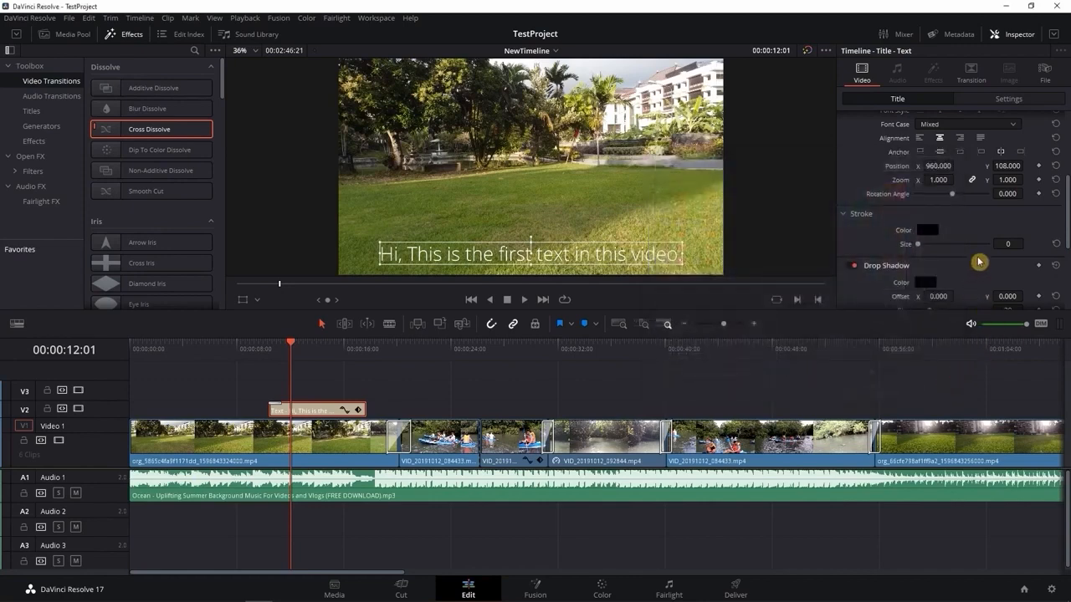
mouse_move(919, 245)
mouse_down()
mouse_move(930, 246)
mouse_move(892, 249)
mouse_up()
Set the title's font size to 67 and its font face to Regular
scroll(988, 222, up, 2)
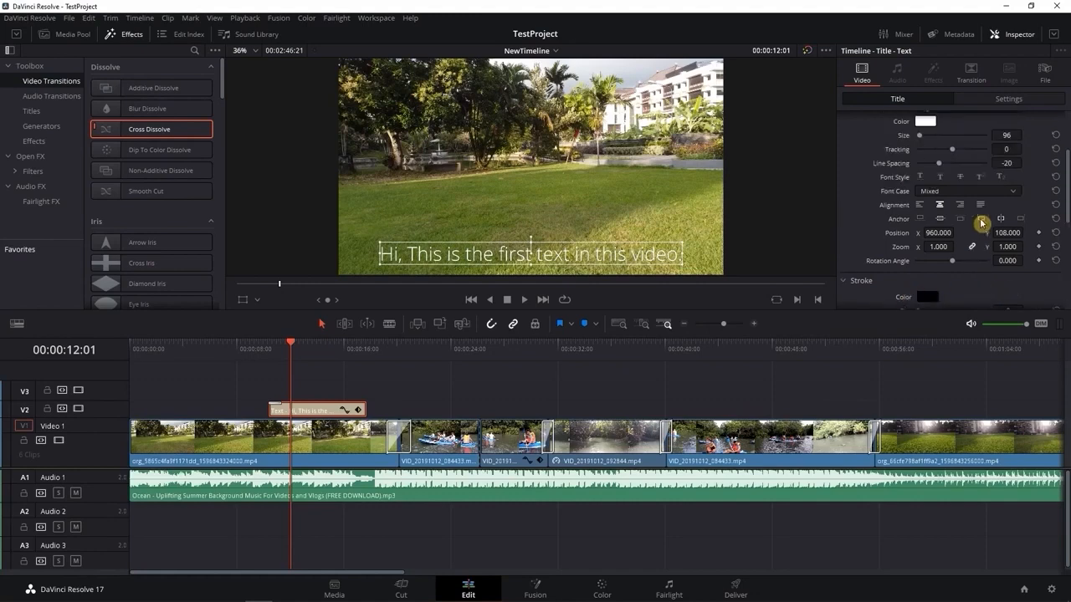
scroll(982, 222, up, 3)
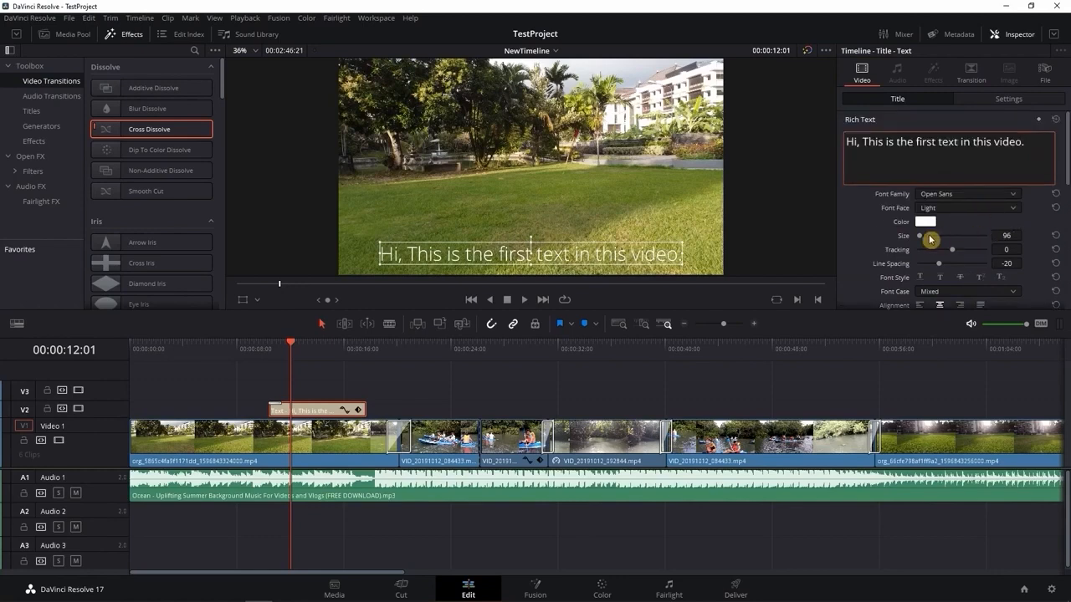
drag(1004, 235, 974, 241)
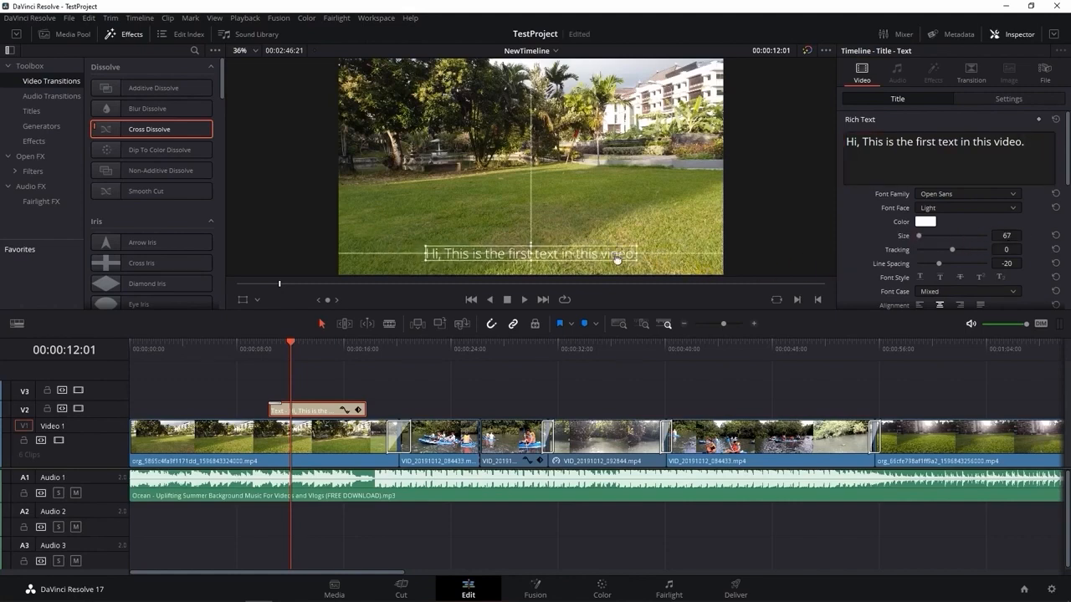
click(1004, 208)
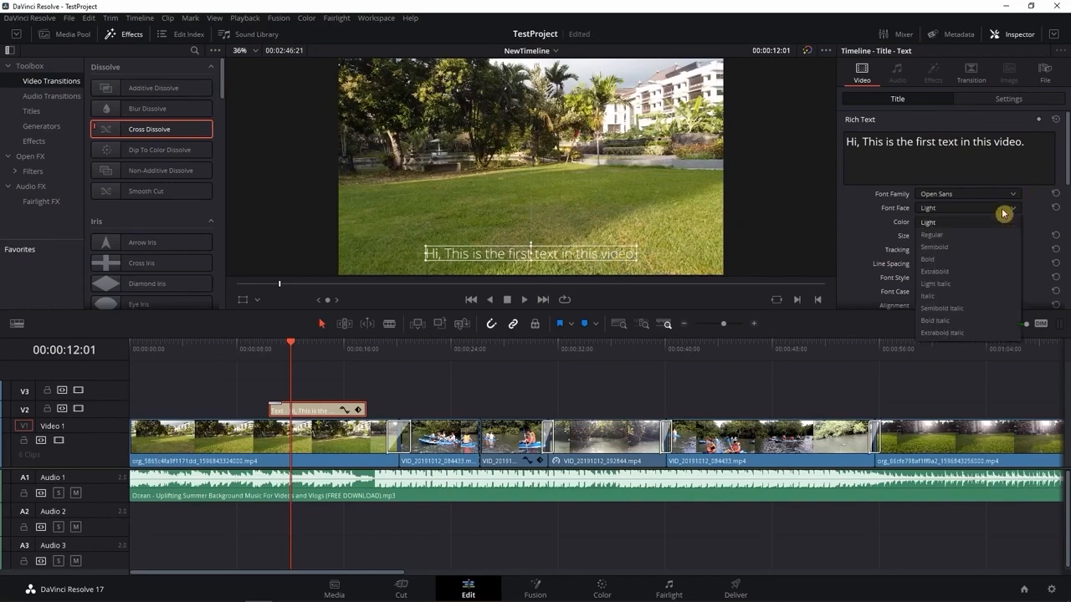
click(932, 235)
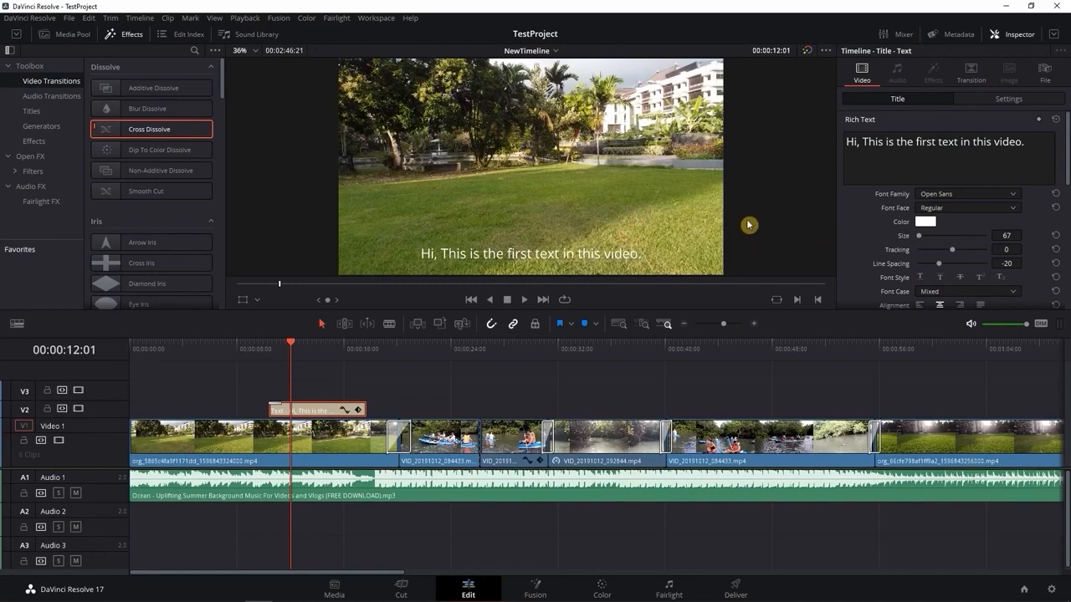
Play the timeline from shortly before the title on Video 2 until past its end, around 00:00:19:04
drag(294, 345, 245, 346)
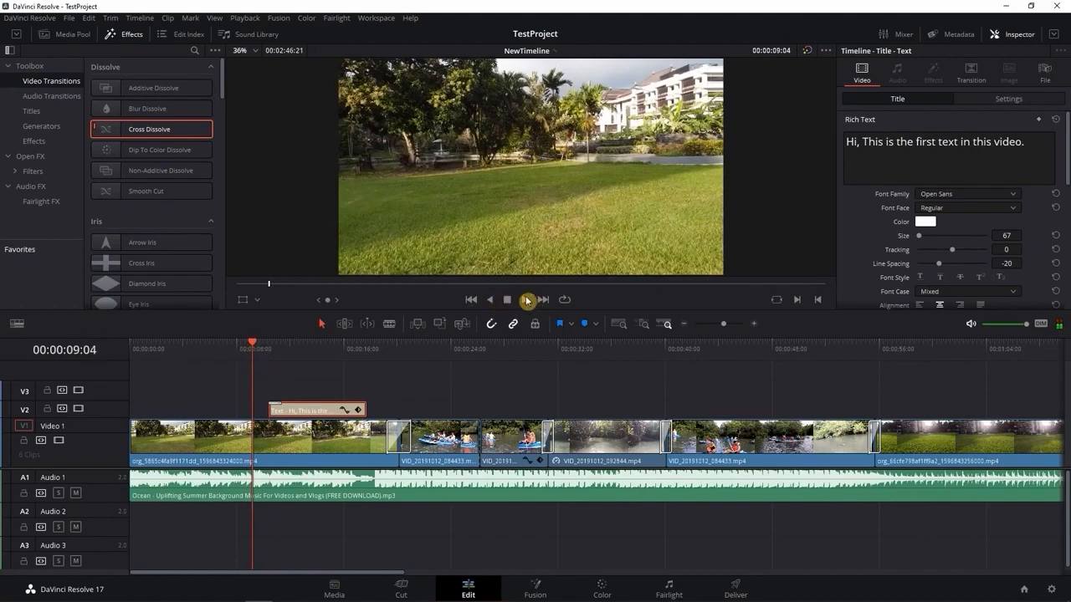
click(526, 300)
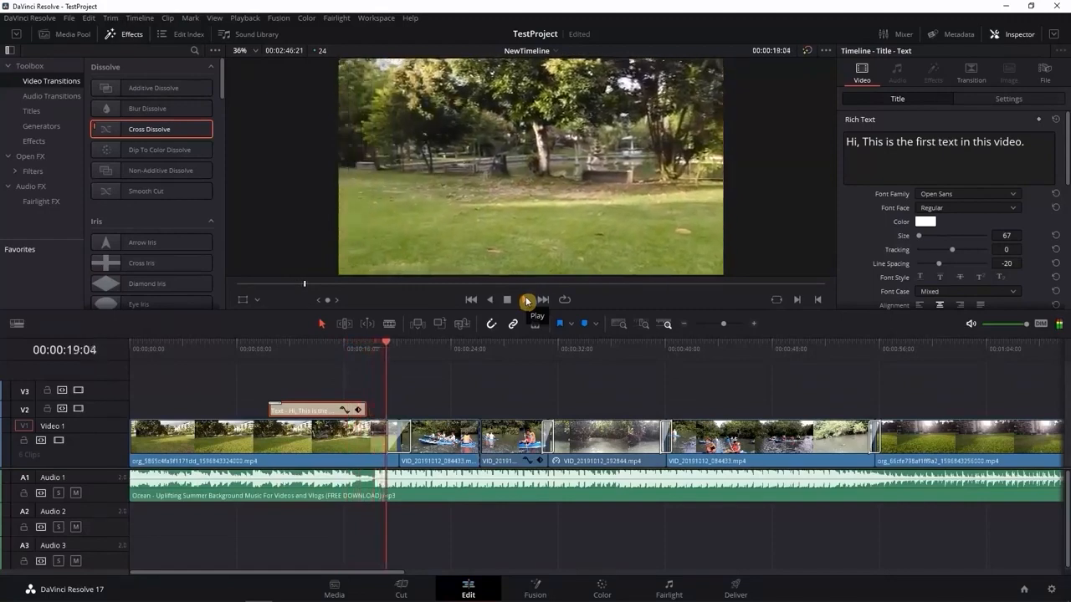
click(525, 300)
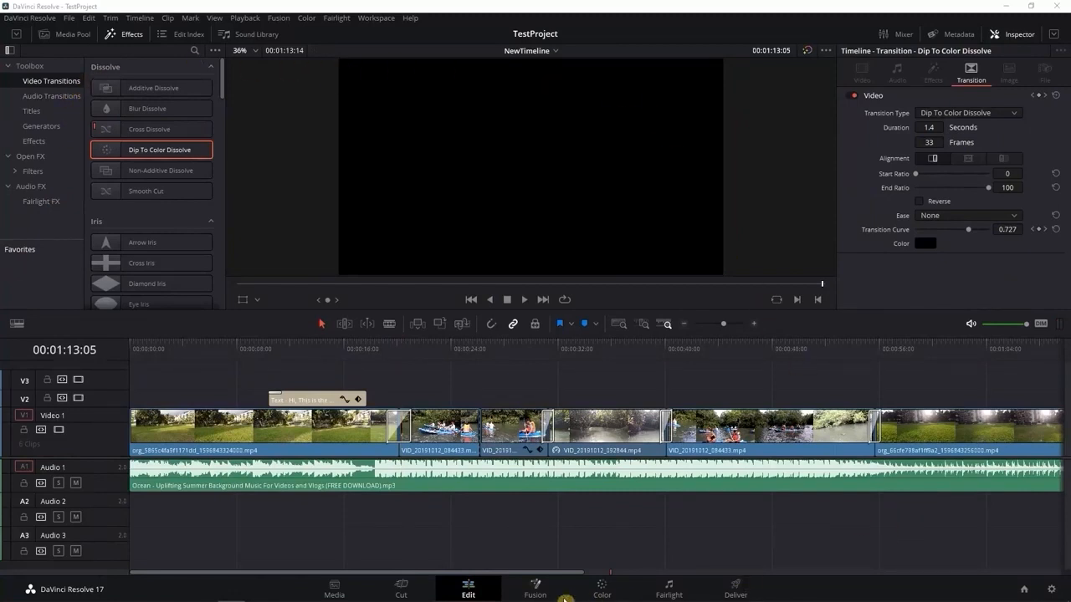
Go to the Deliver page and choose the H.264 Master render preset
click(735, 587)
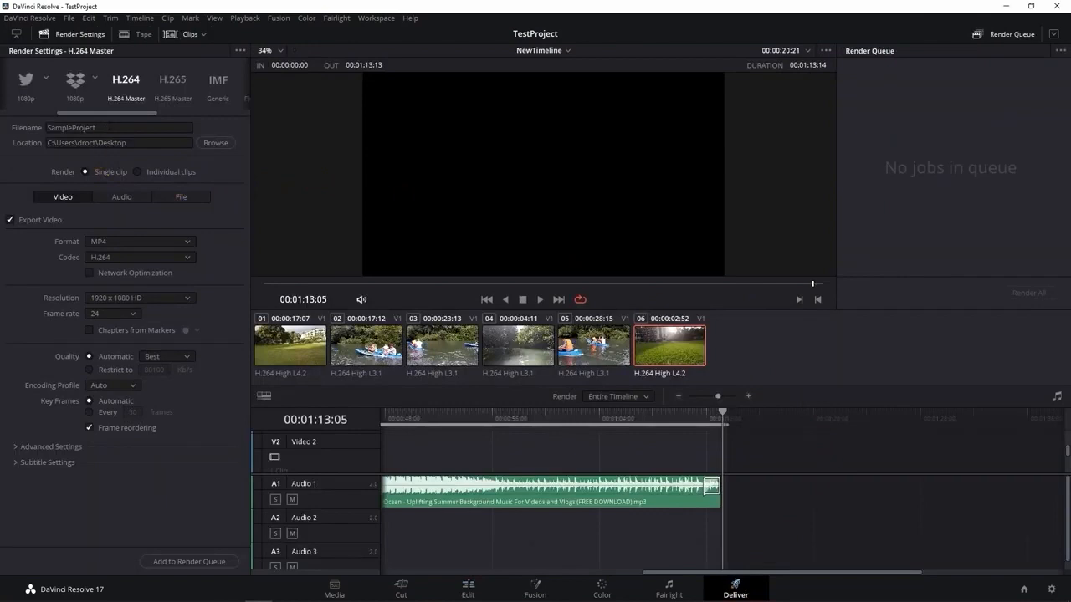
click(108, 127)
mouse_move(116, 114)
mouse_down()
mouse_move(46, 117)
mouse_move(123, 112)
mouse_up()
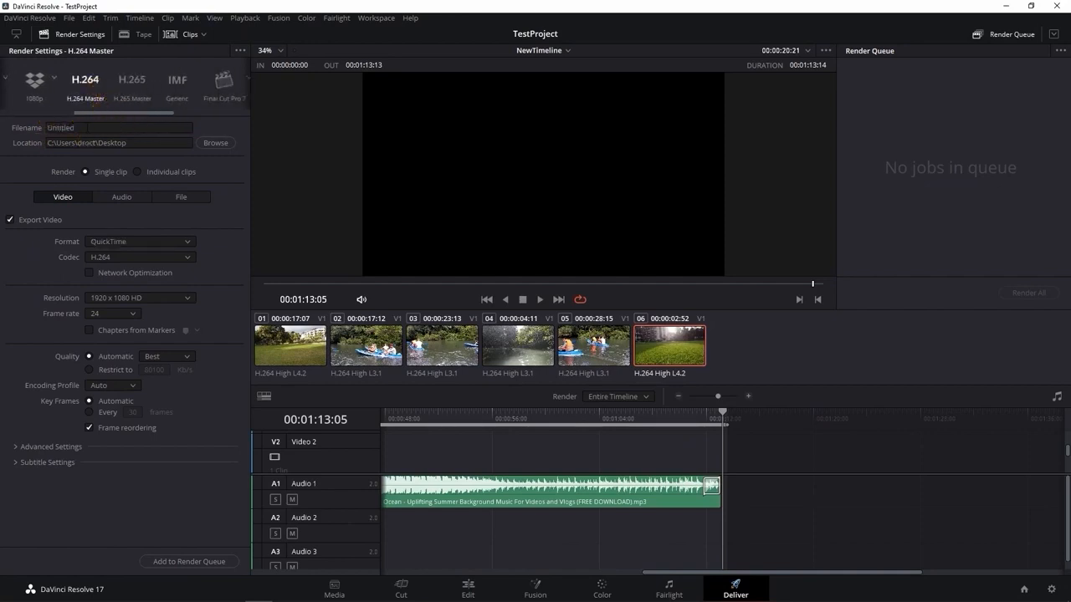
Name the render file SampleProject and review its destination folder, keeping the Desktop
click(84, 129)
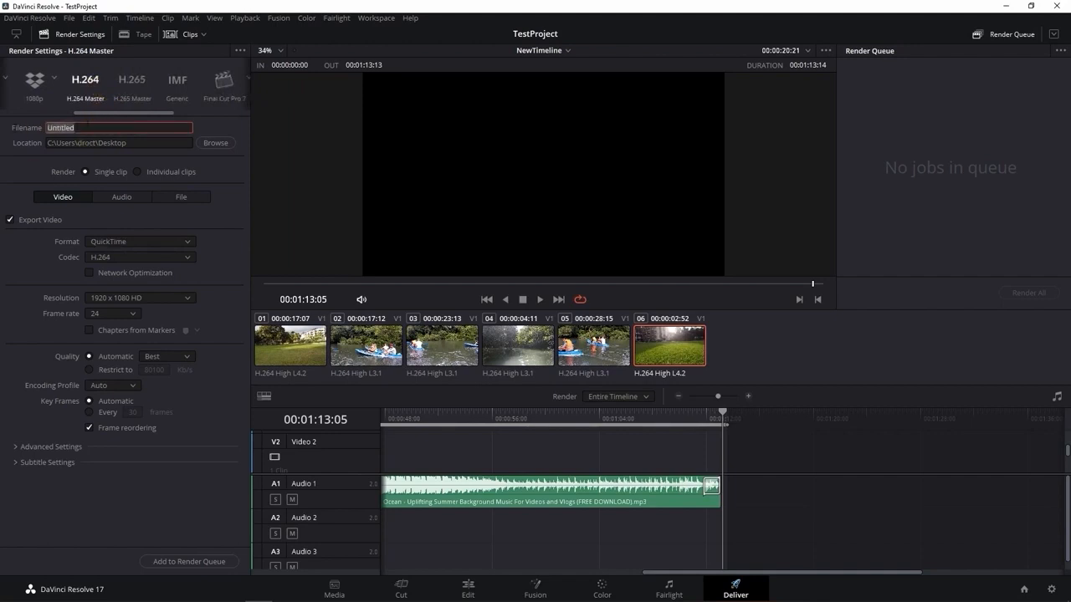
text(zc)
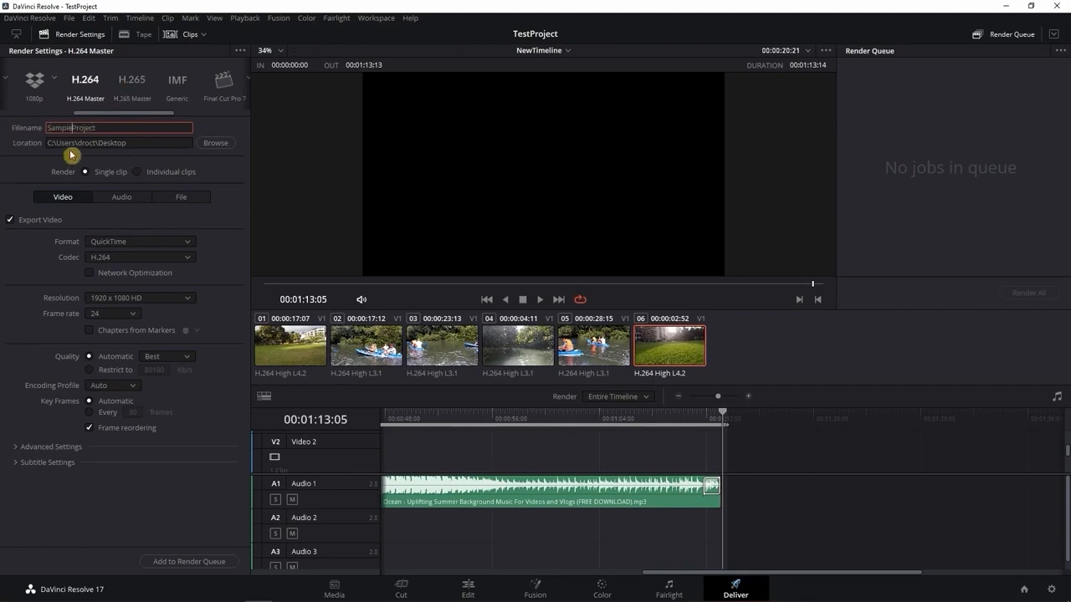
click(219, 143)
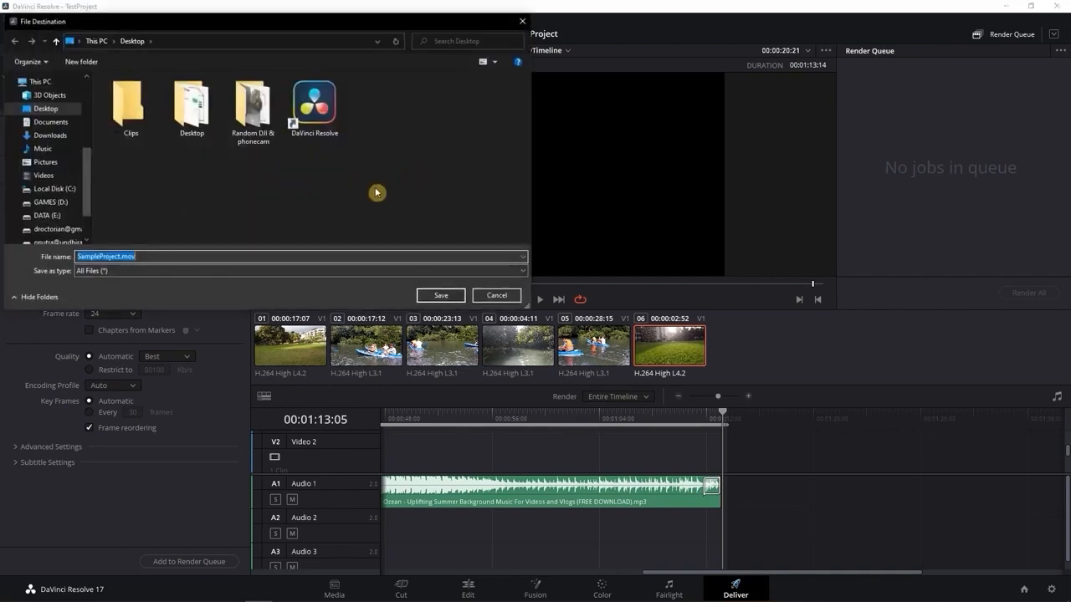
click(485, 300)
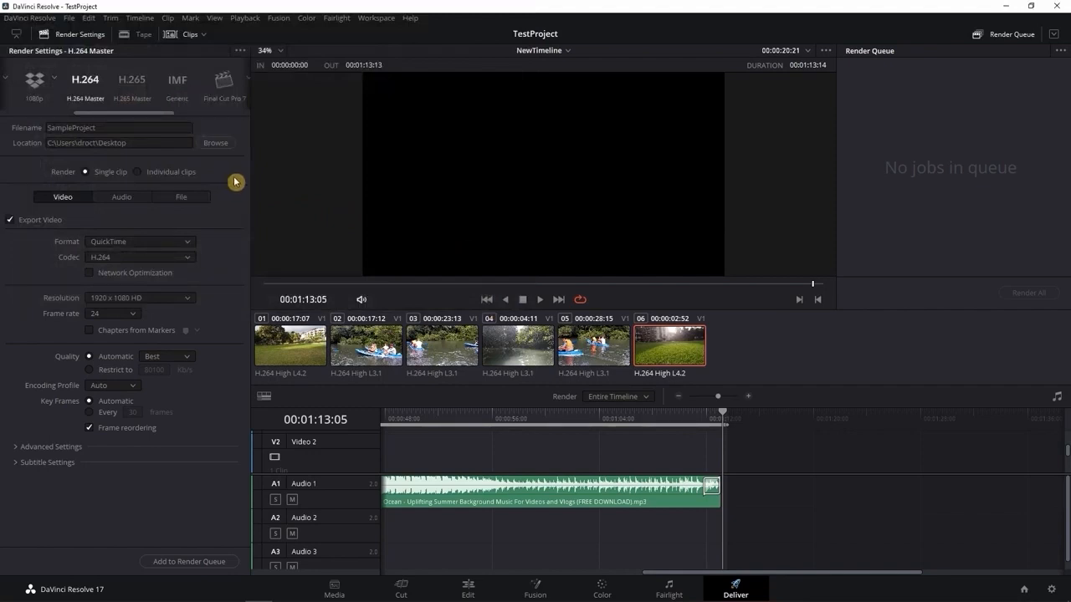
Set the render format to MP4 and review the available resolutions, keeping 1920 x 1080 HD
click(172, 244)
click(125, 331)
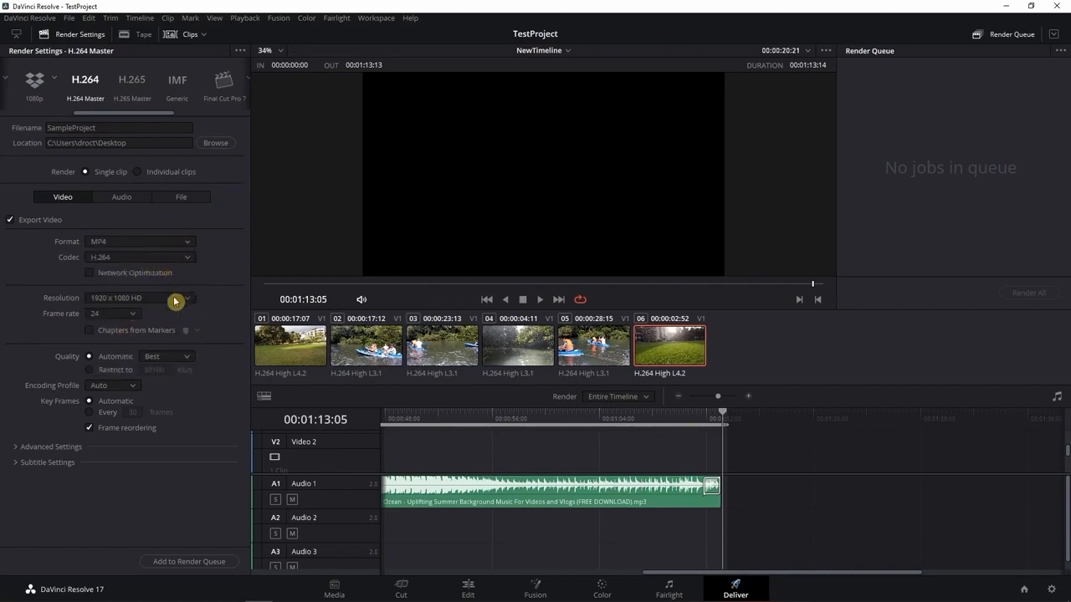
click(151, 298)
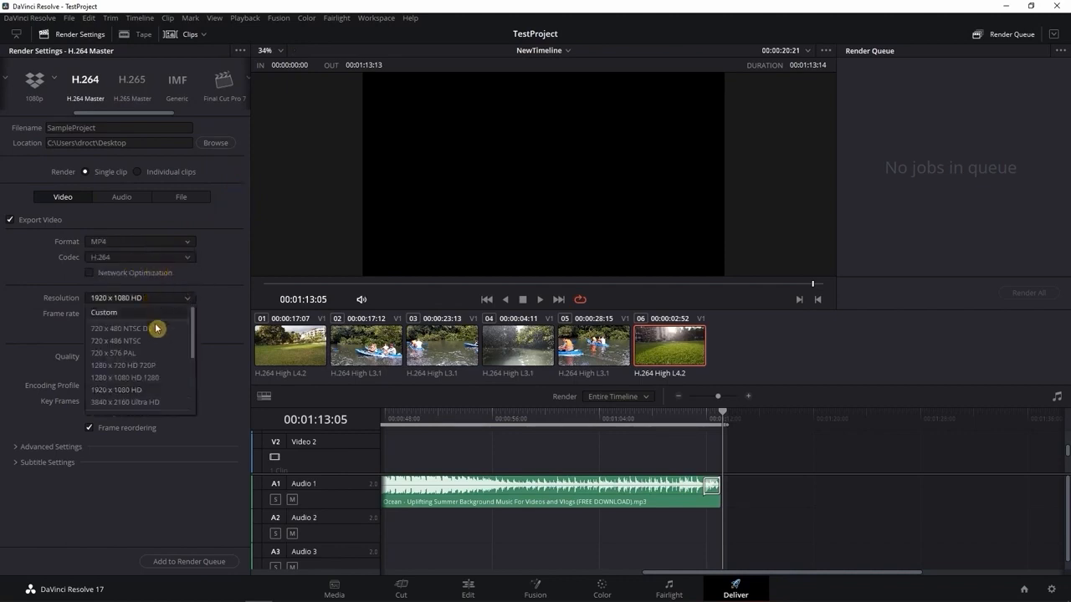
click(218, 312)
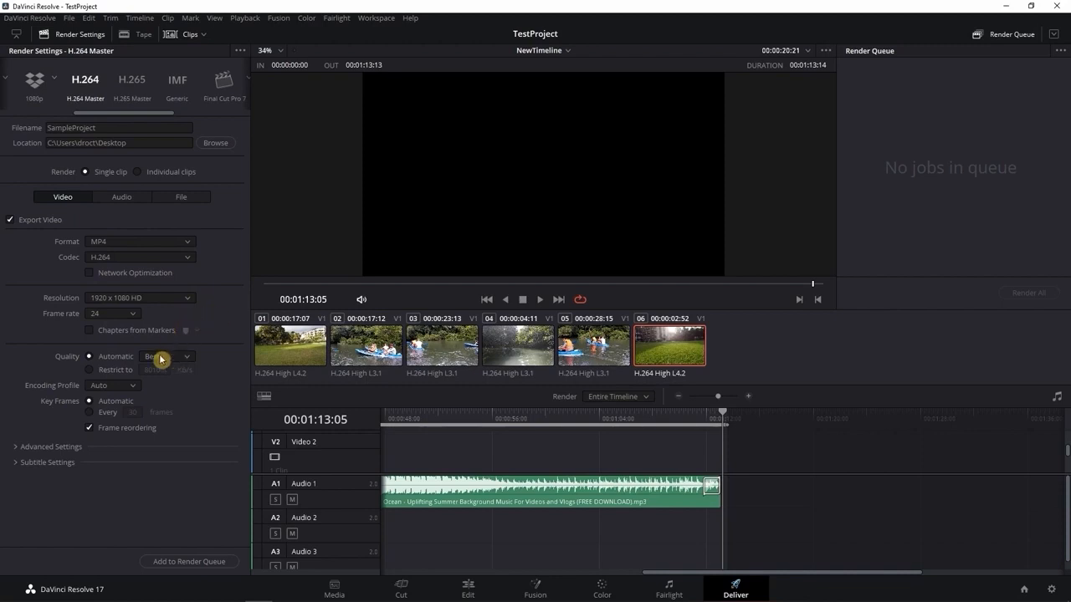
Review the render's quality restriction, advanced video settings and audio export settings, keeping the quality on Automatic
click(113, 370)
click(107, 357)
click(63, 449)
click(62, 449)
click(125, 198)
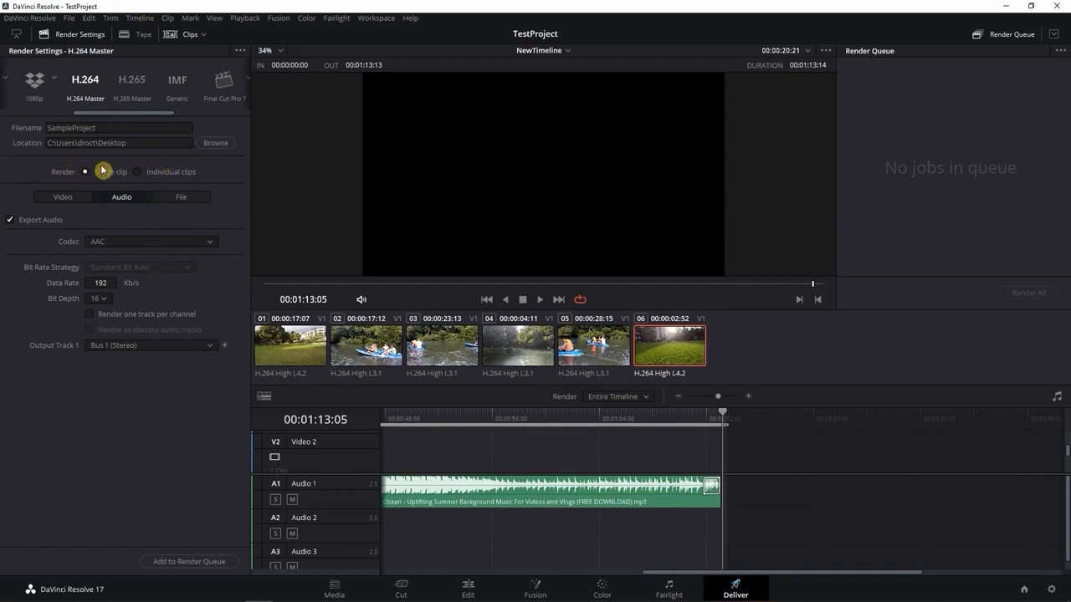
click(56, 199)
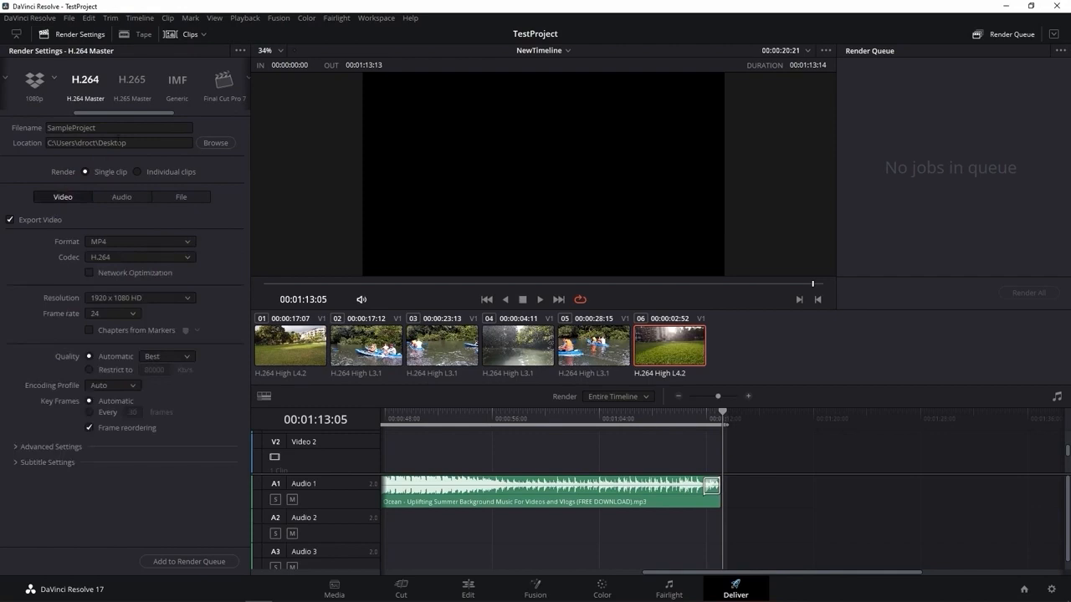
Add the SampleProject export to the render queue and start rendering it
click(195, 562)
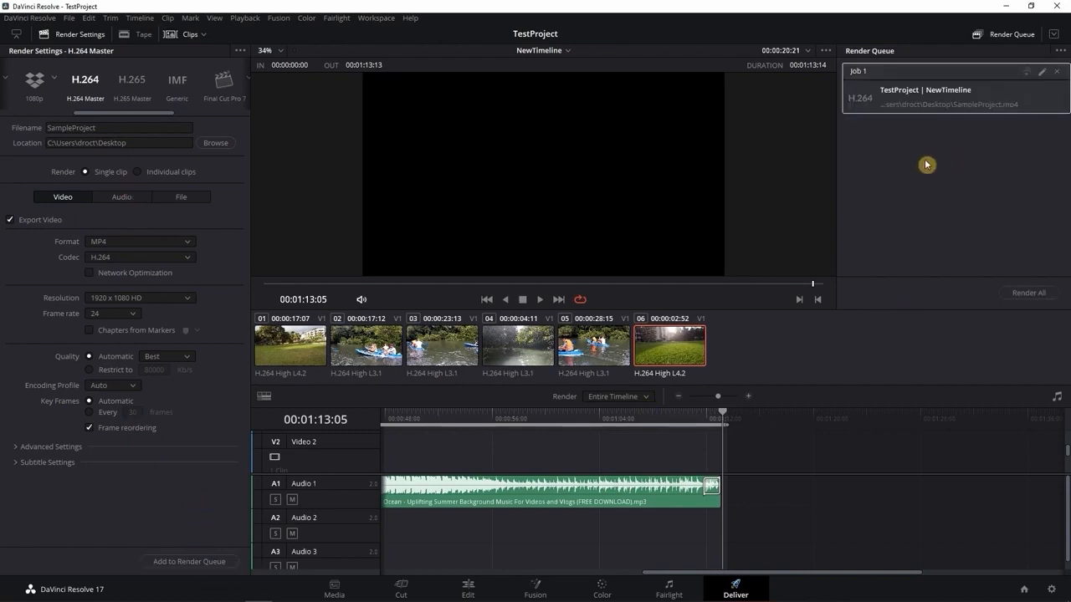
click(1041, 294)
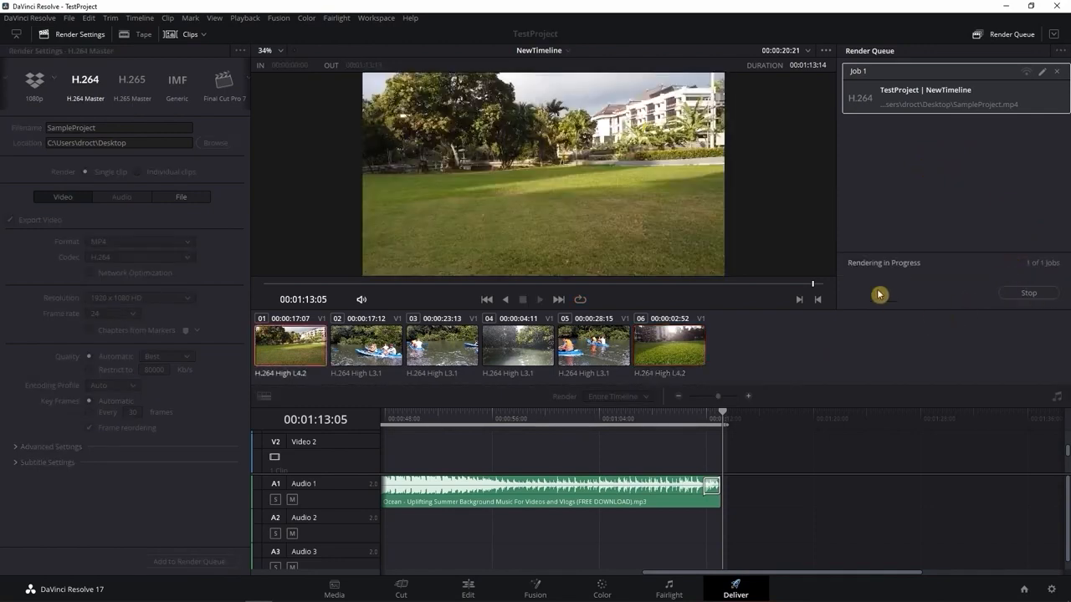